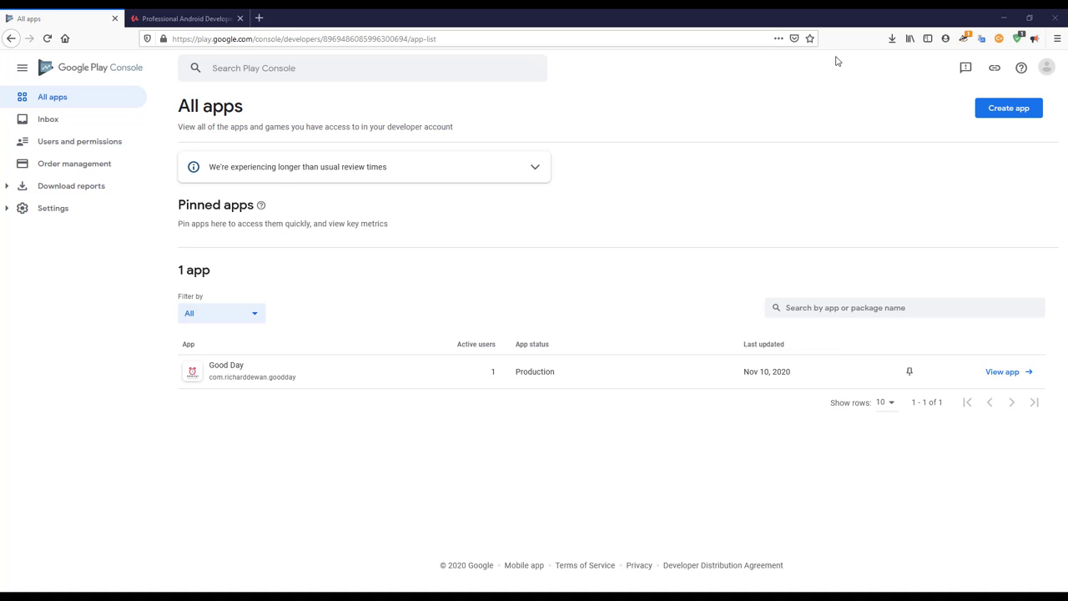
- Start creating a new application named ToDo, classified as an App and offered for Free
left_click(50, 97)
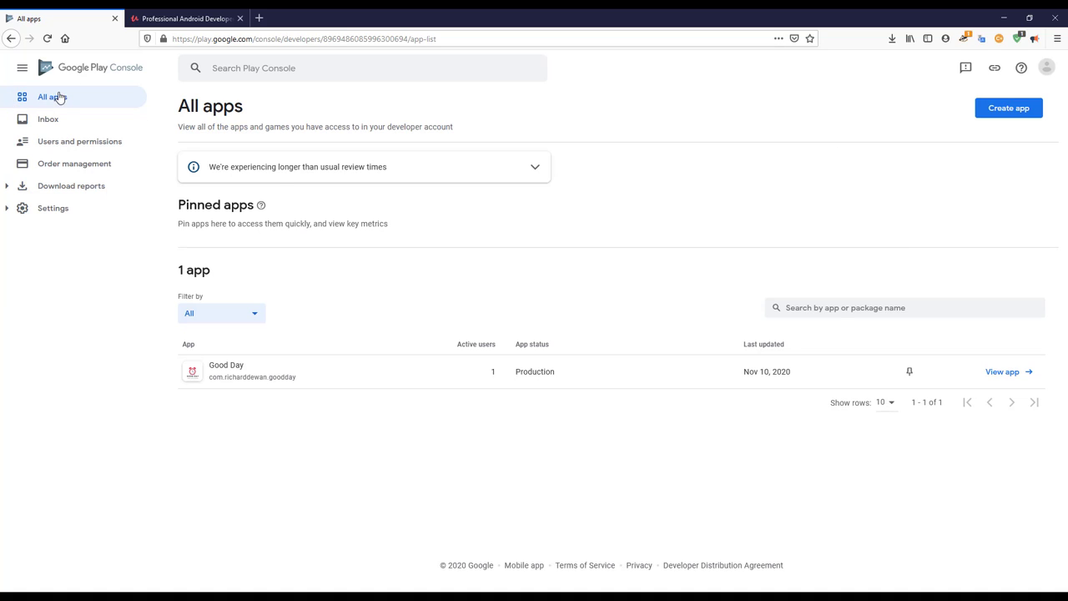
left_click(997, 119)
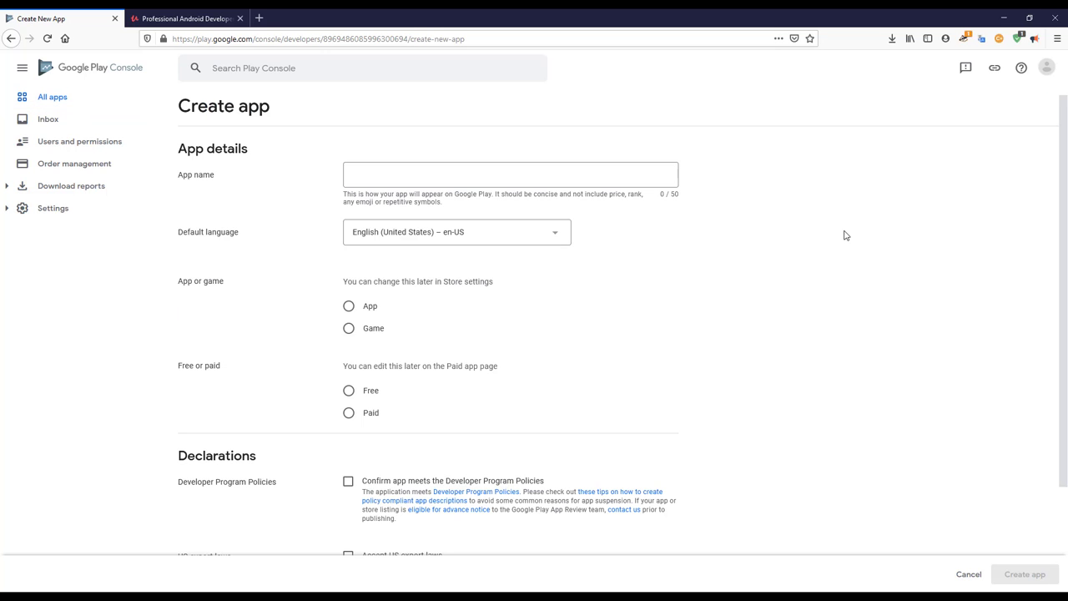
left_click(394, 174)
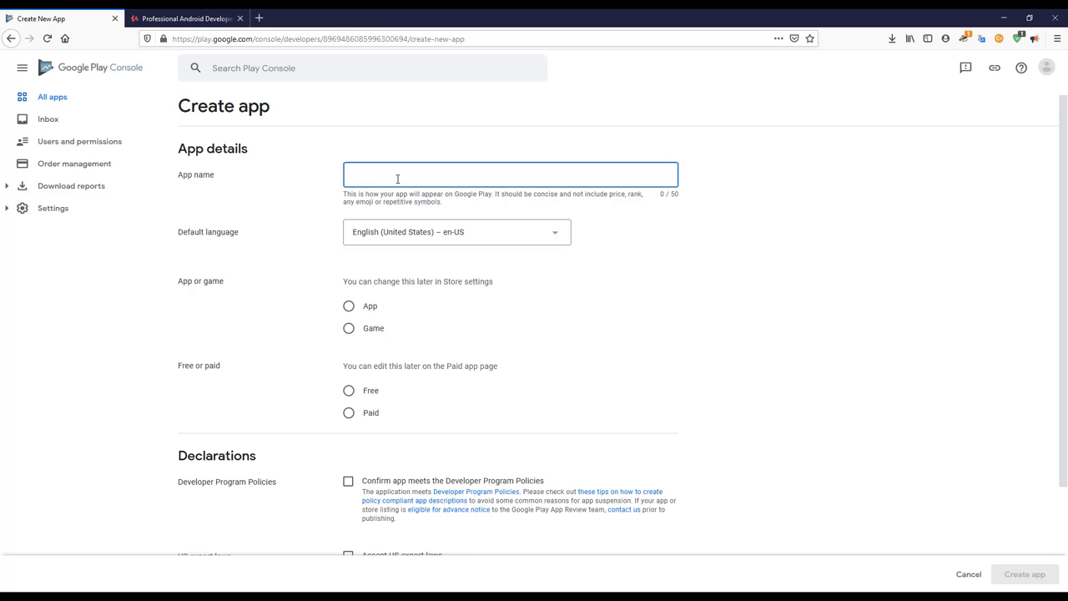
type("ToDo")
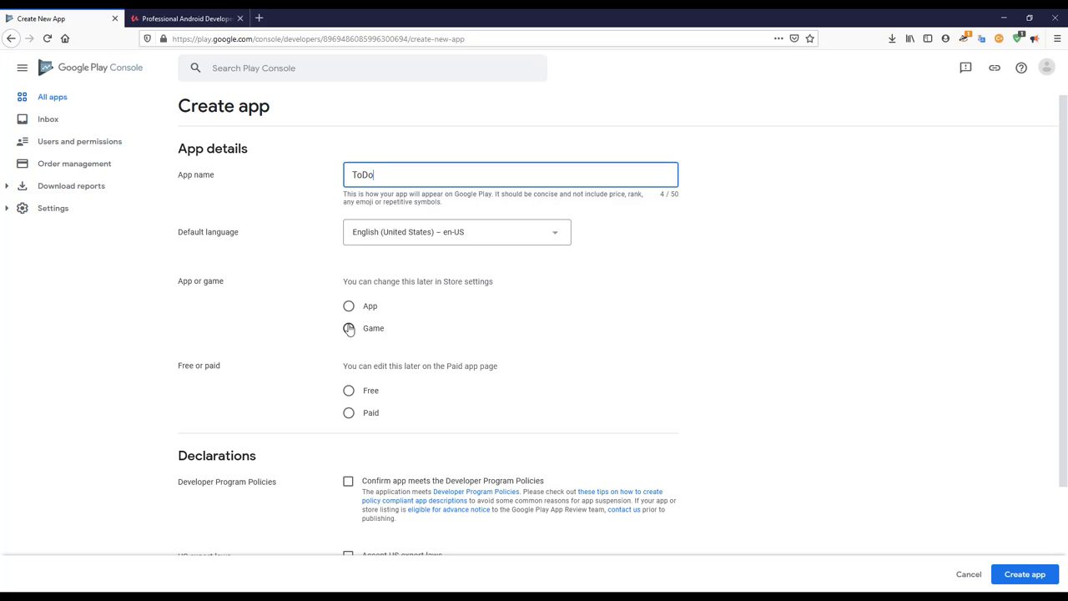
left_click(346, 309)
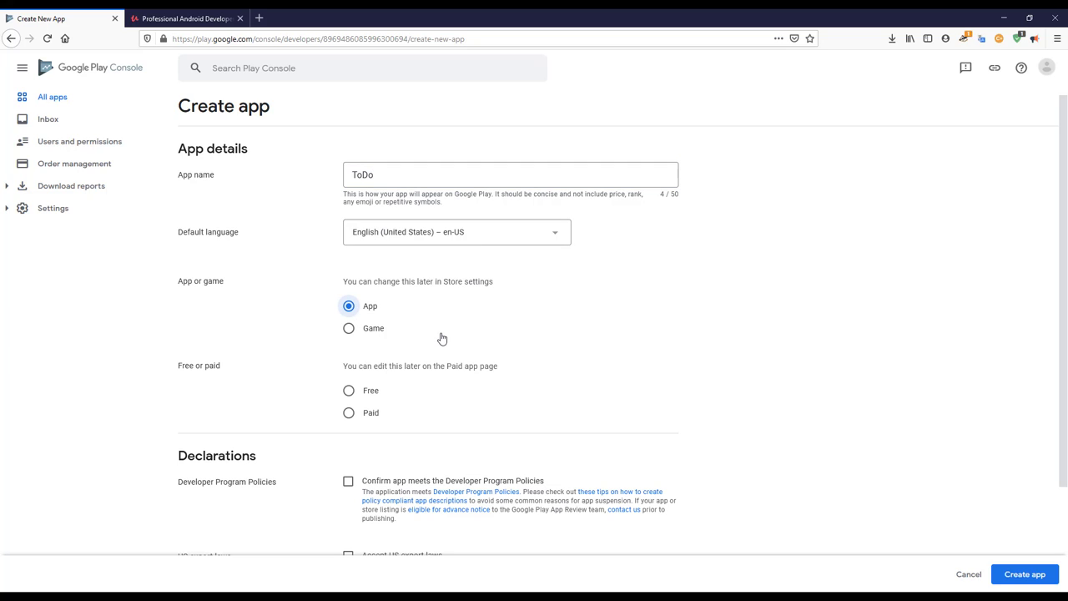
left_click(348, 390)
- Confirm that the app meets the Developer Program Policies and accept the US export laws
scroll(529, 388, "down", 1)
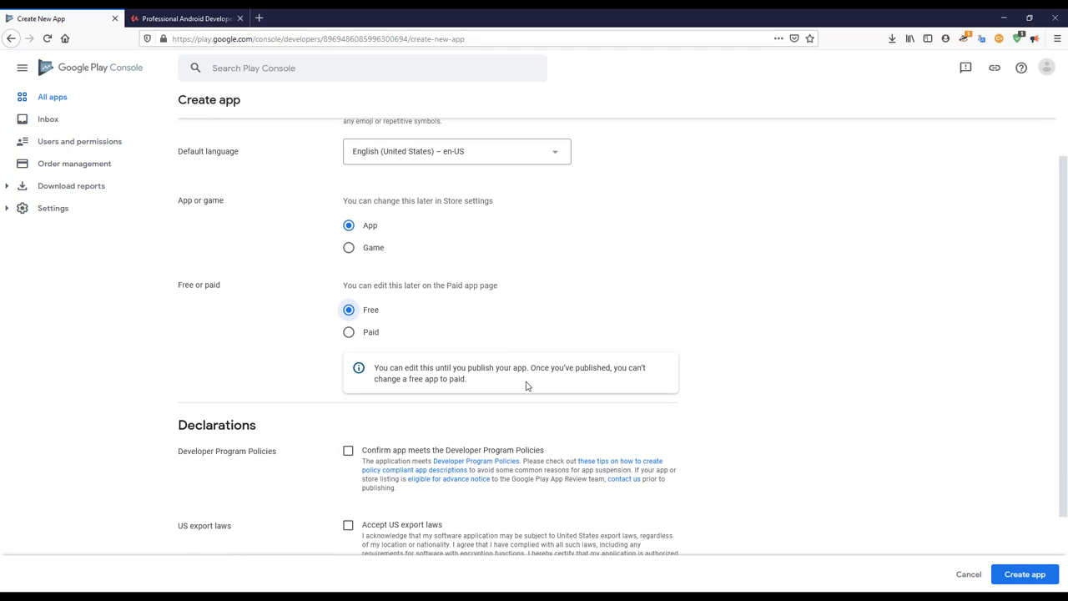
scroll(528, 408, "down", 1)
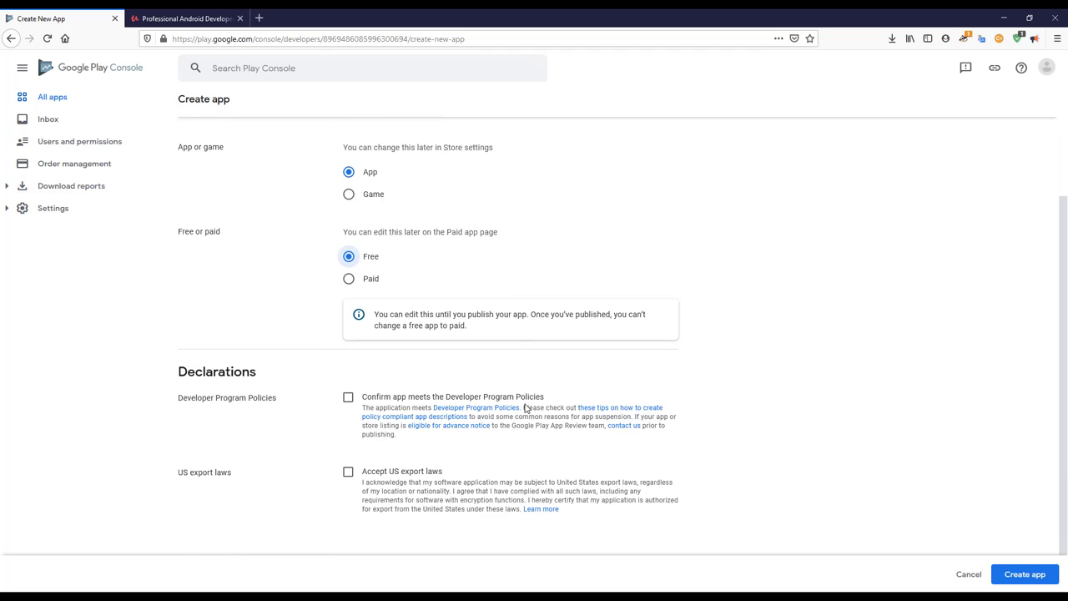
left_click(347, 397)
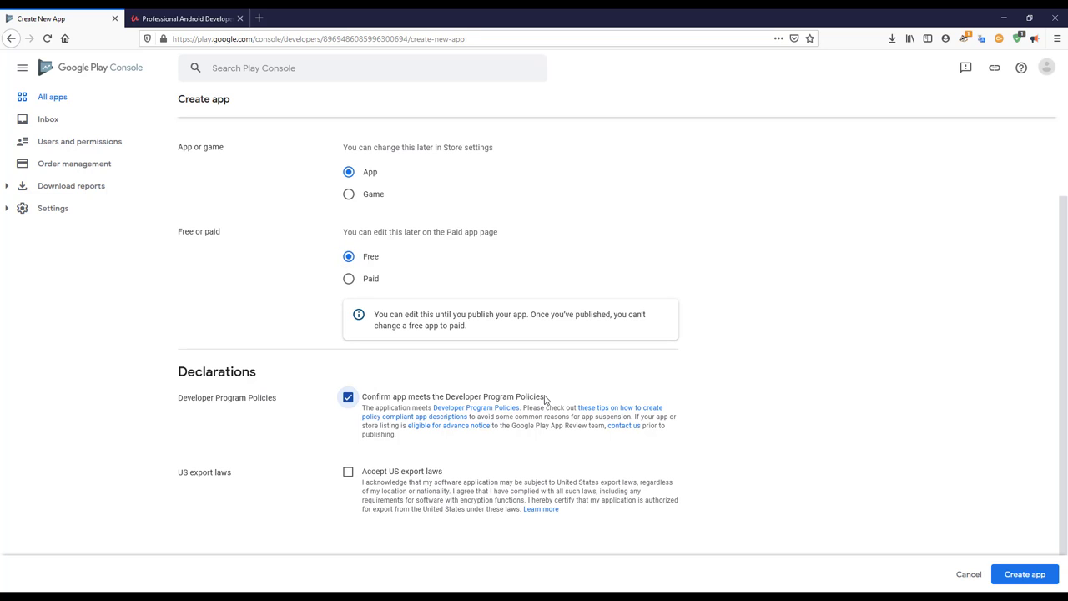
scroll(556, 398, "down", 1)
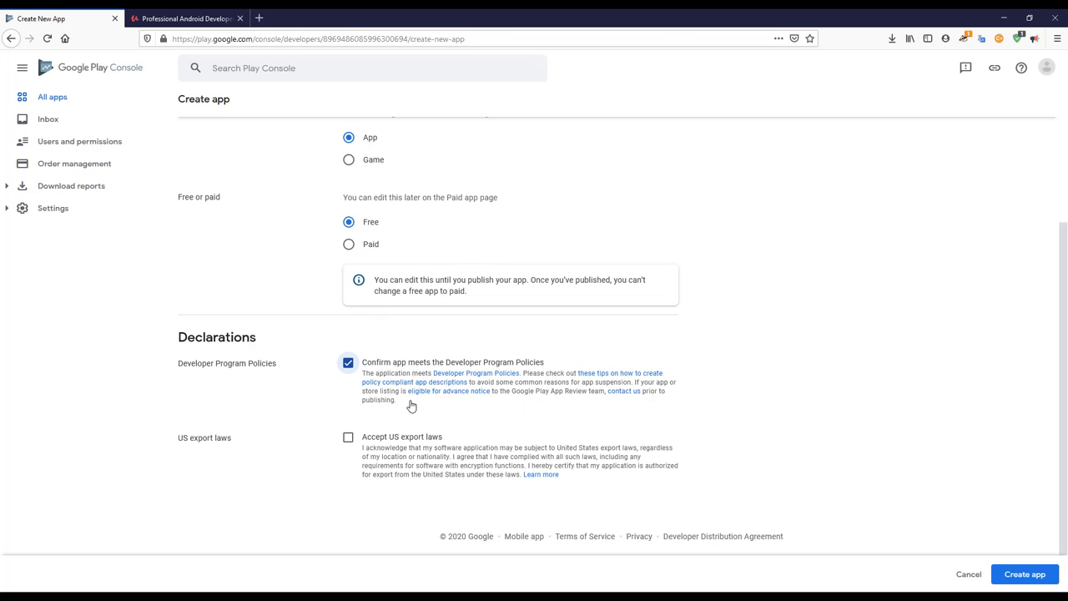
left_click(348, 437)
- Extend the app name to "ToDo Udemy Course App" and create the app
scroll(609, 375, "up", 3)
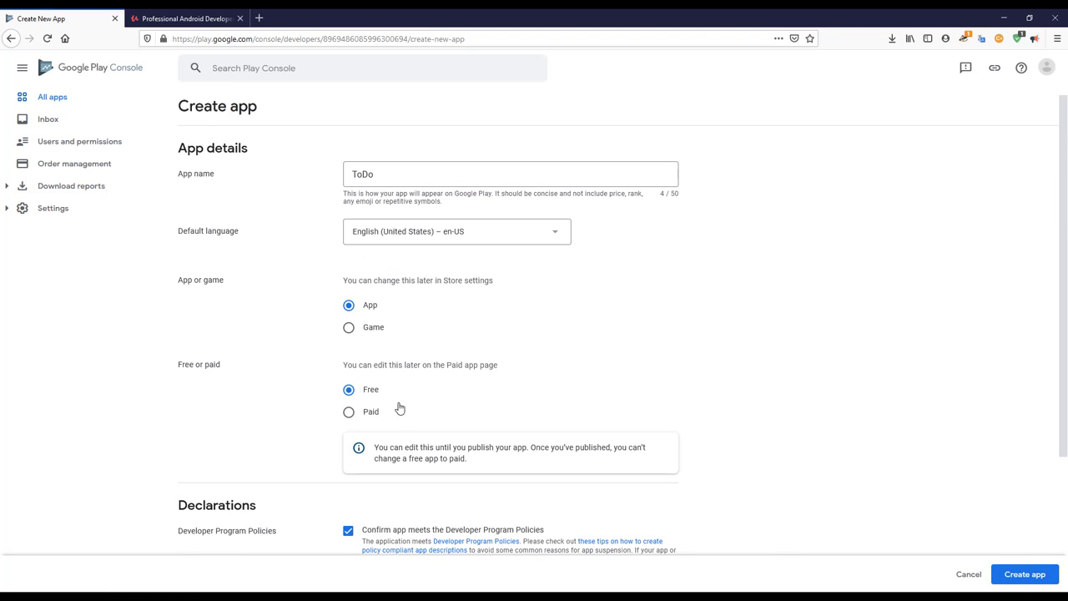
left_click(389, 170)
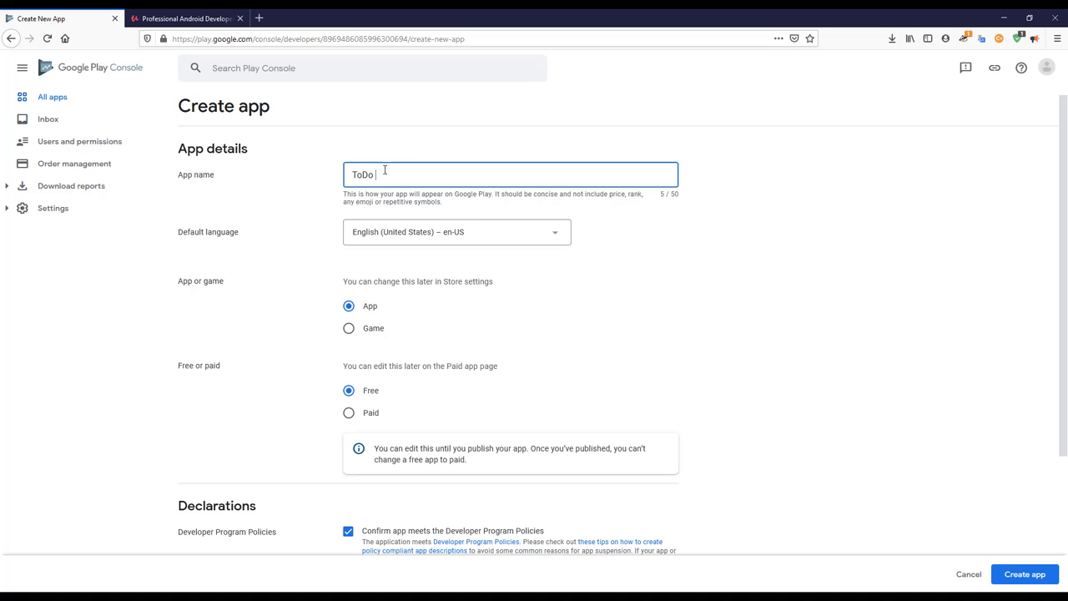
type("Udemy Course App")
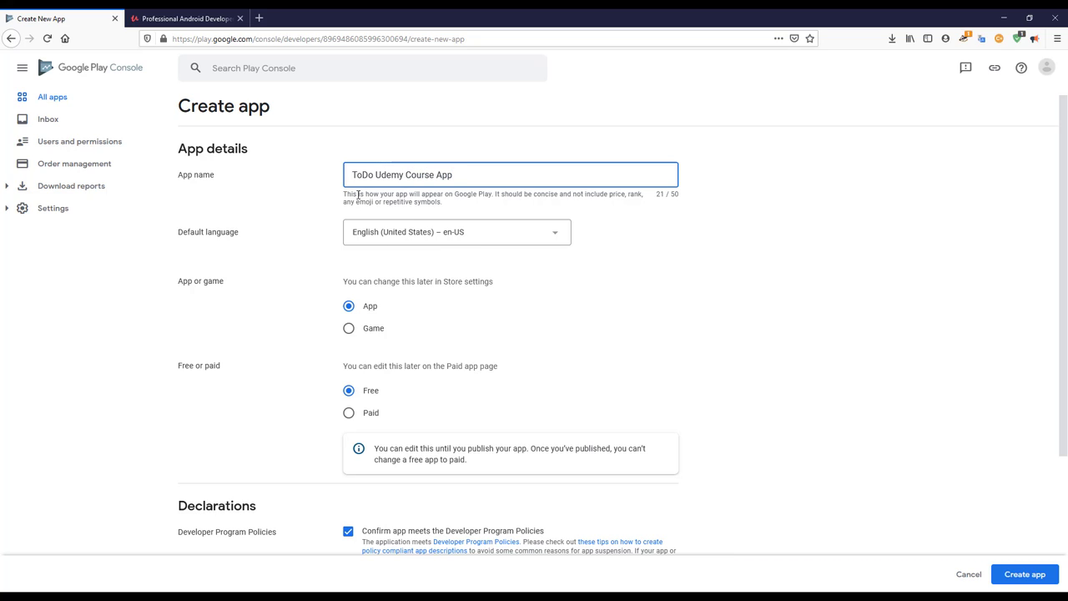
left_click(1025, 579)
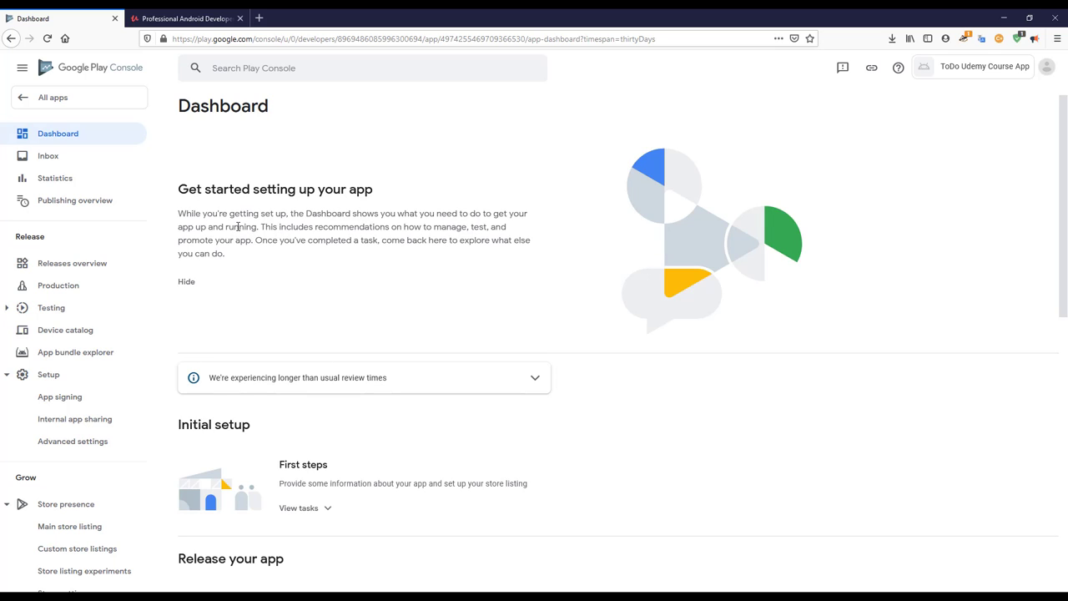
- Complete the App access setup task by declaring all functionality available without special access, and save it
scroll(312, 277, "down", 1)
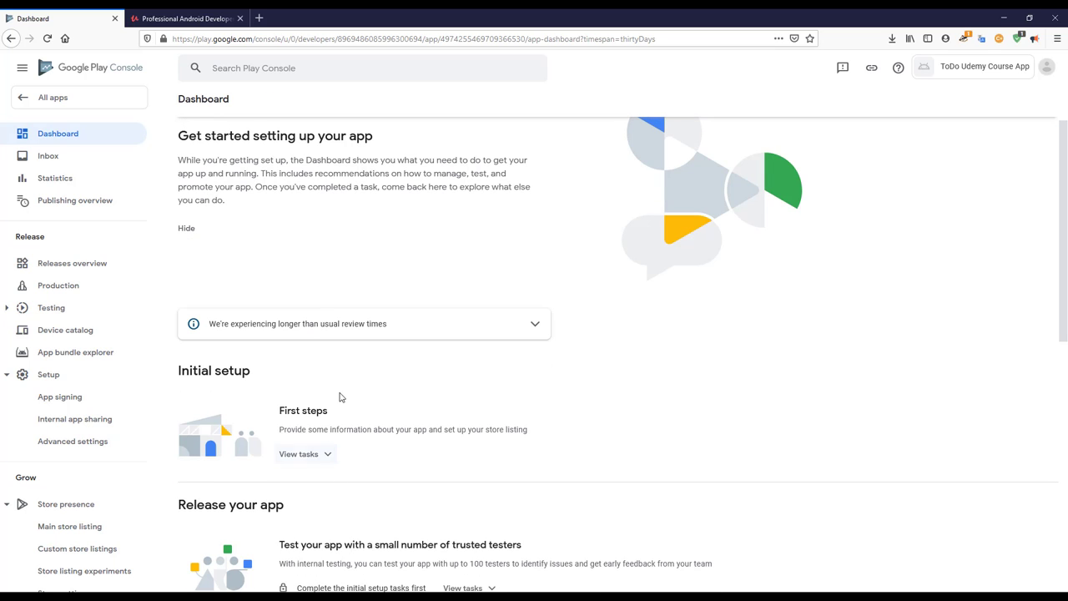
left_click(299, 457)
scroll(389, 389, "down", 1)
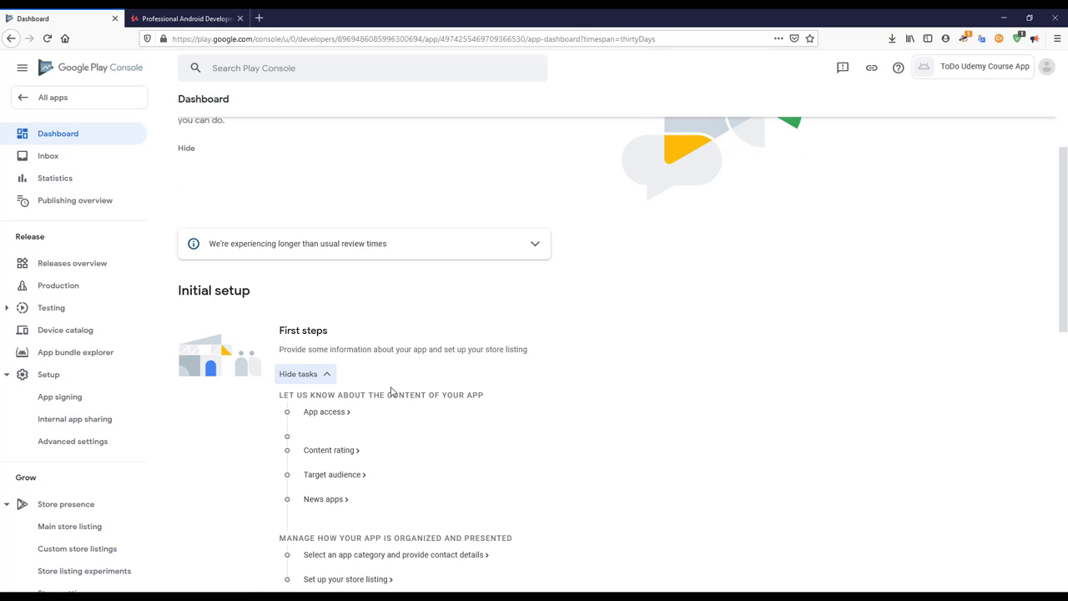
left_click(326, 416)
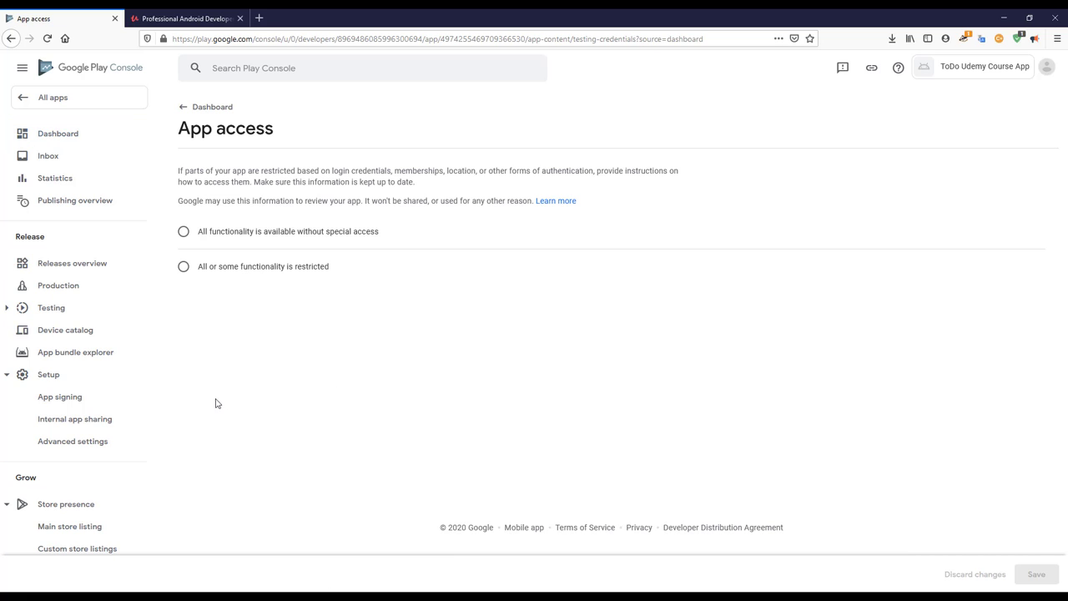
left_click(183, 236)
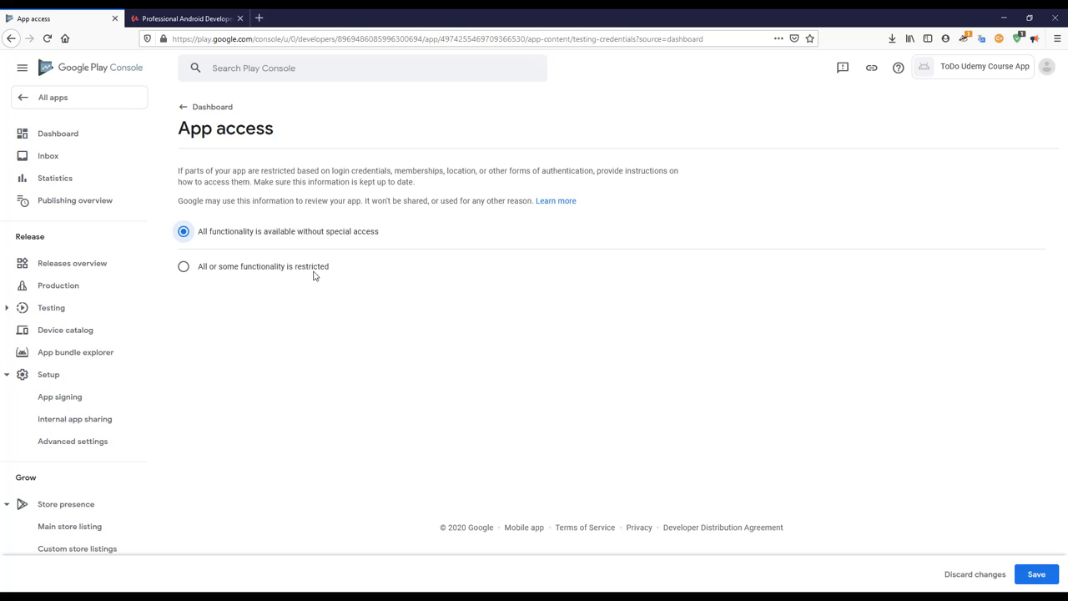
left_click_drag(180, 170, 475, 170)
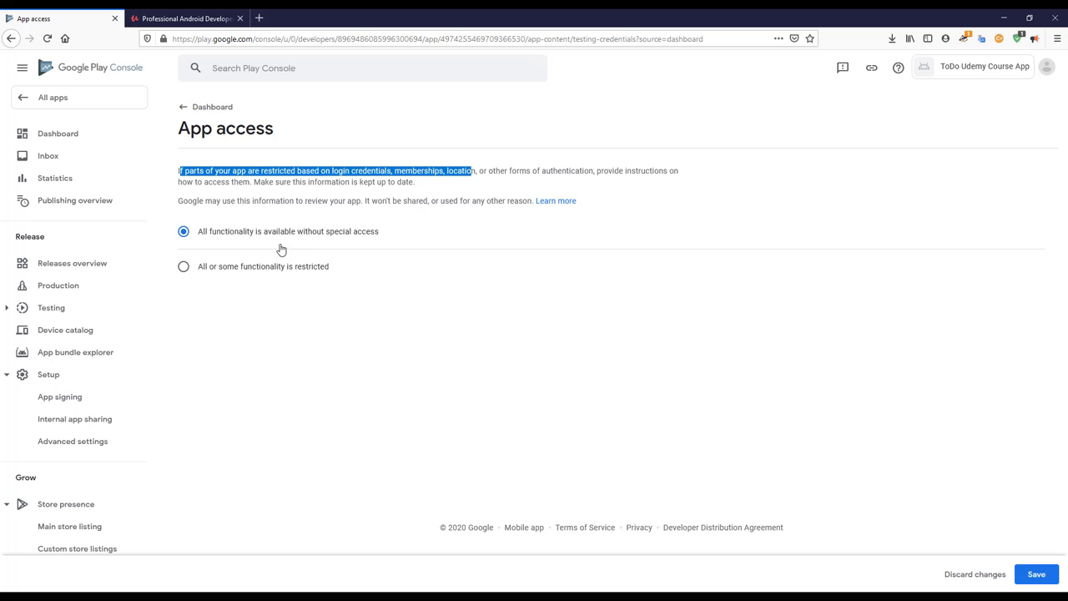
left_click(184, 266)
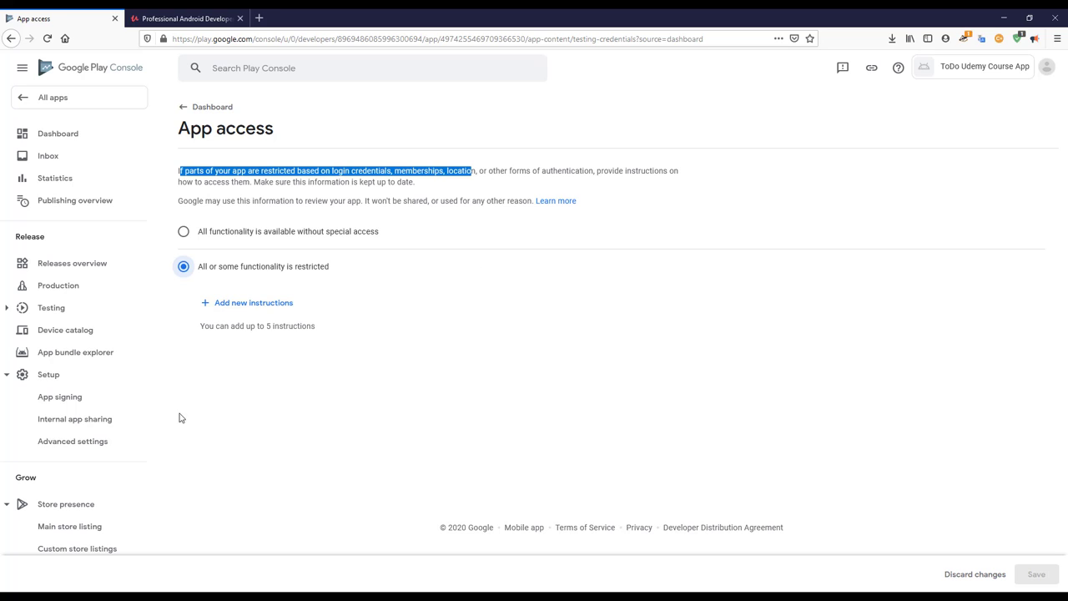
left_click(183, 231)
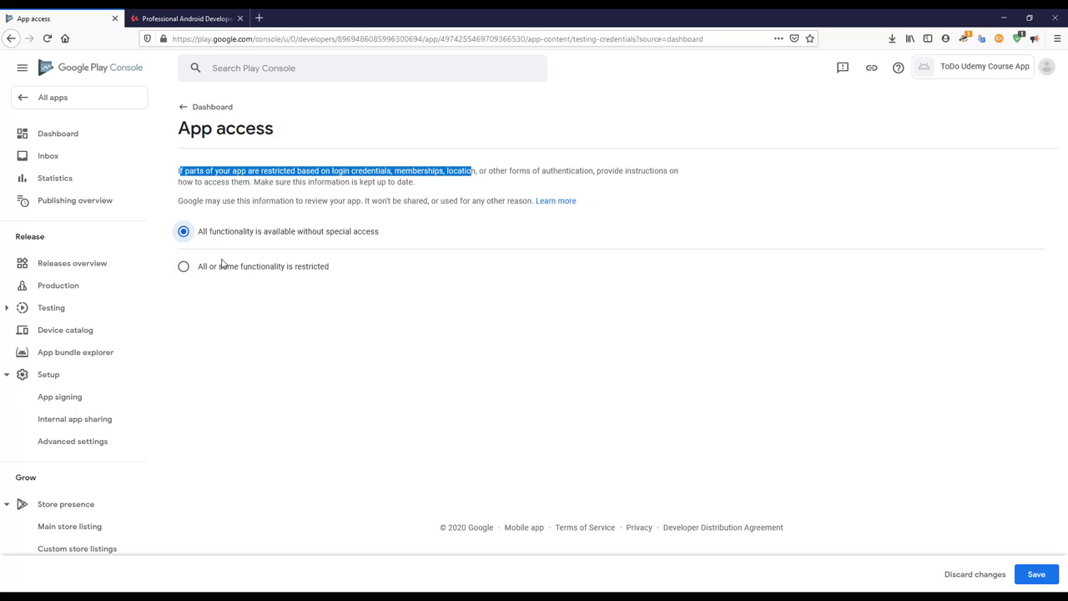
left_click(1036, 575)
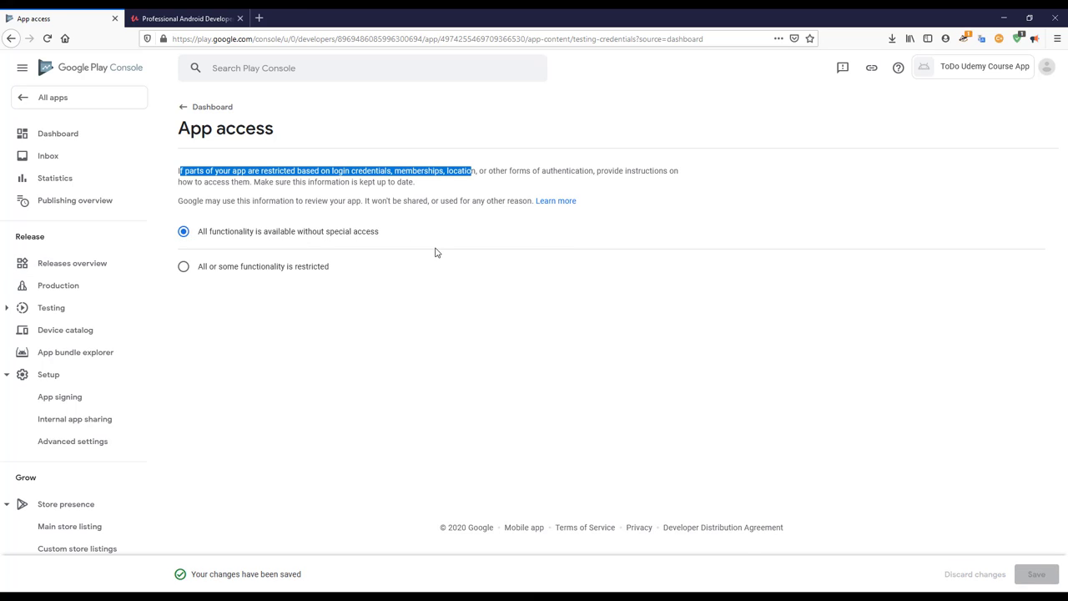
- Start the content rating questionnaire from the initial setup tasks and enter the contact email address
left_click(190, 107)
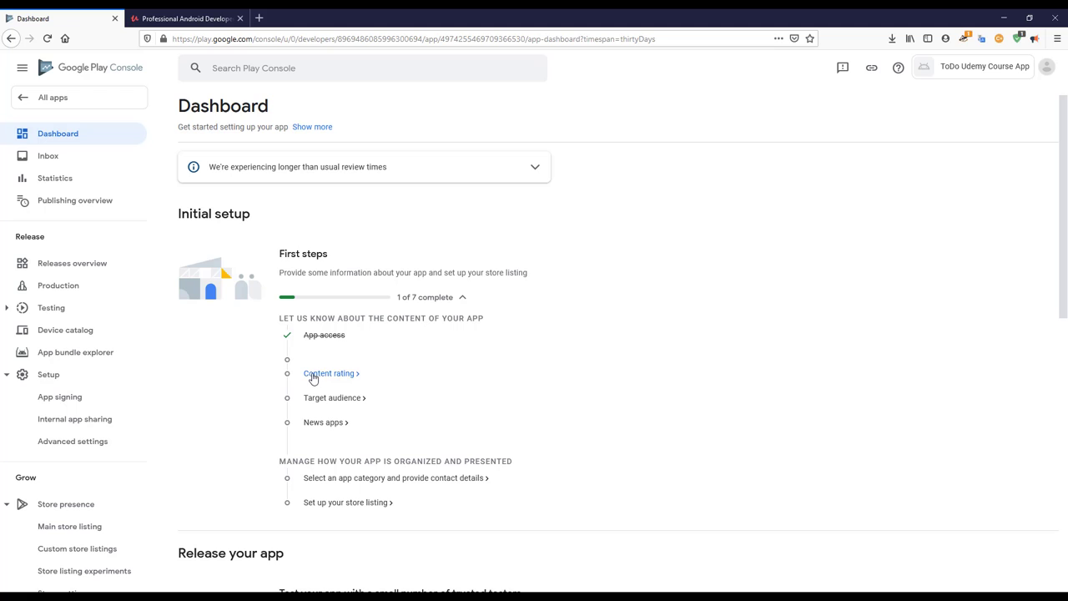
left_click(311, 375)
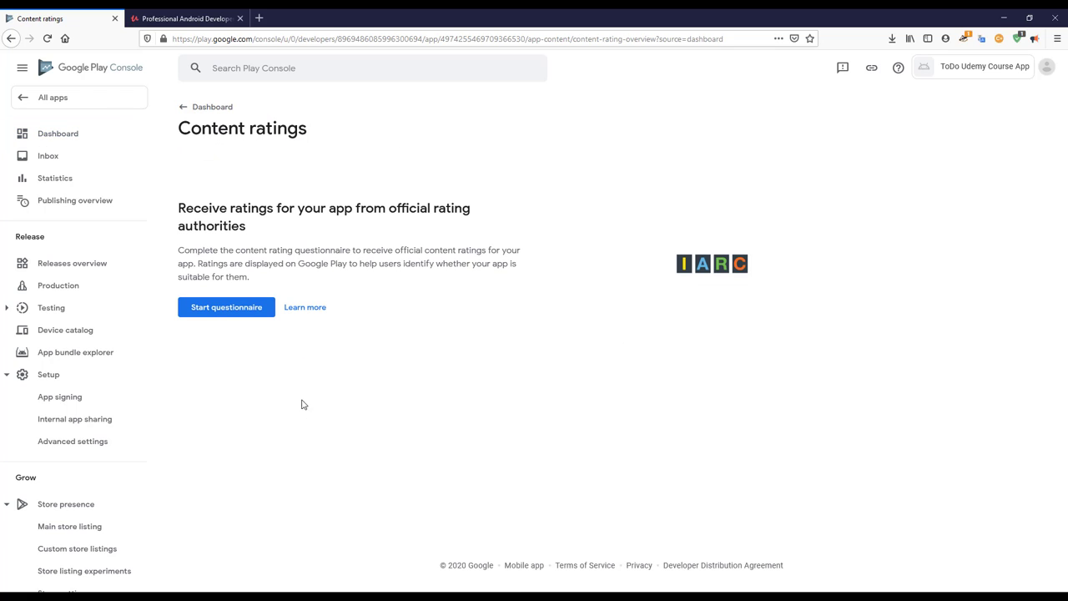
left_click(214, 308)
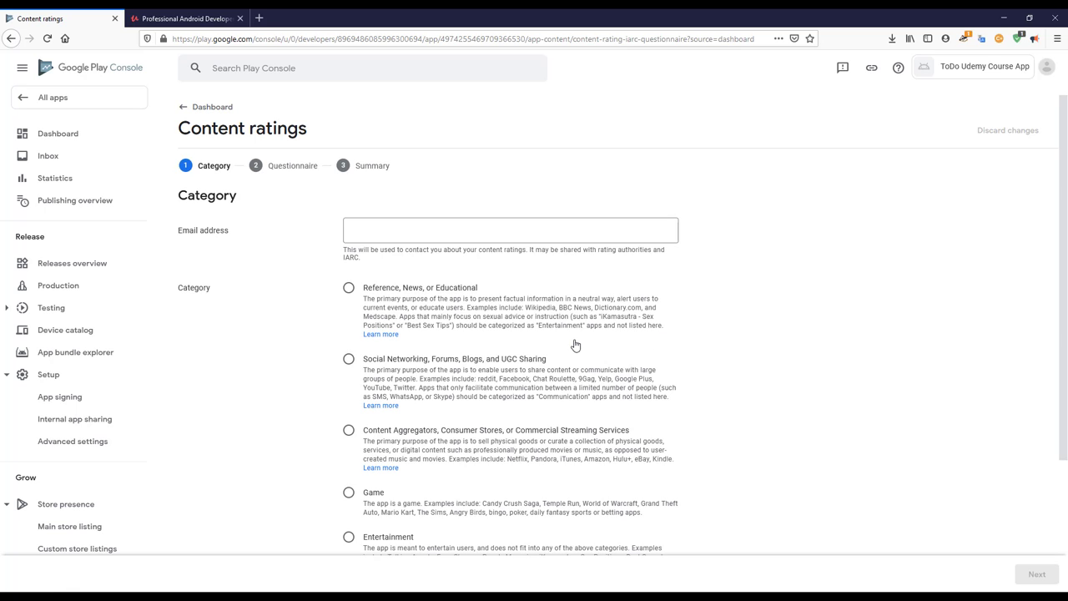
left_click(403, 237)
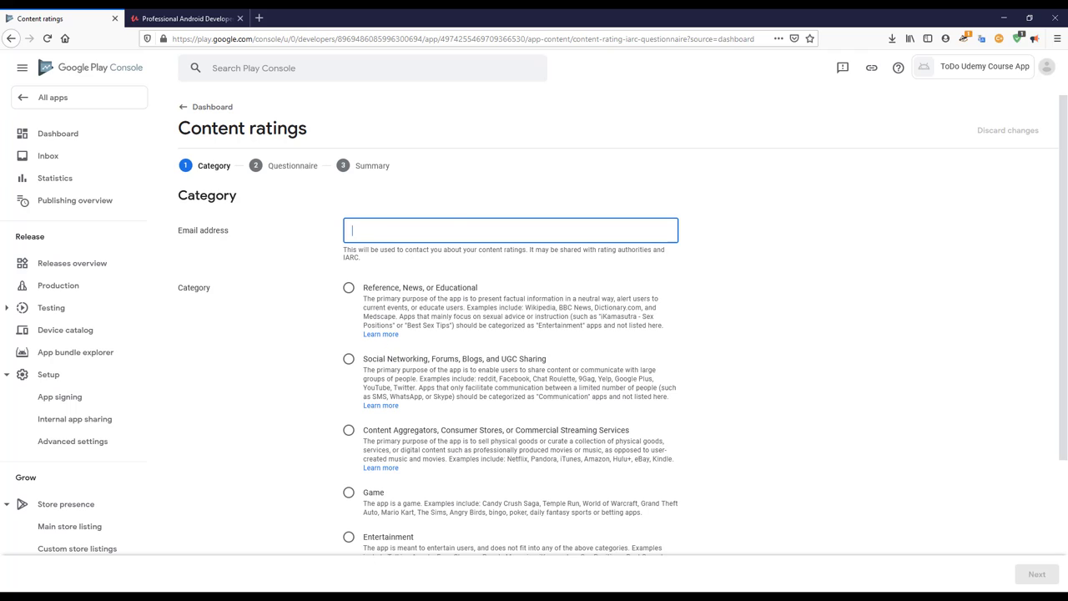
key("ctrl+v")
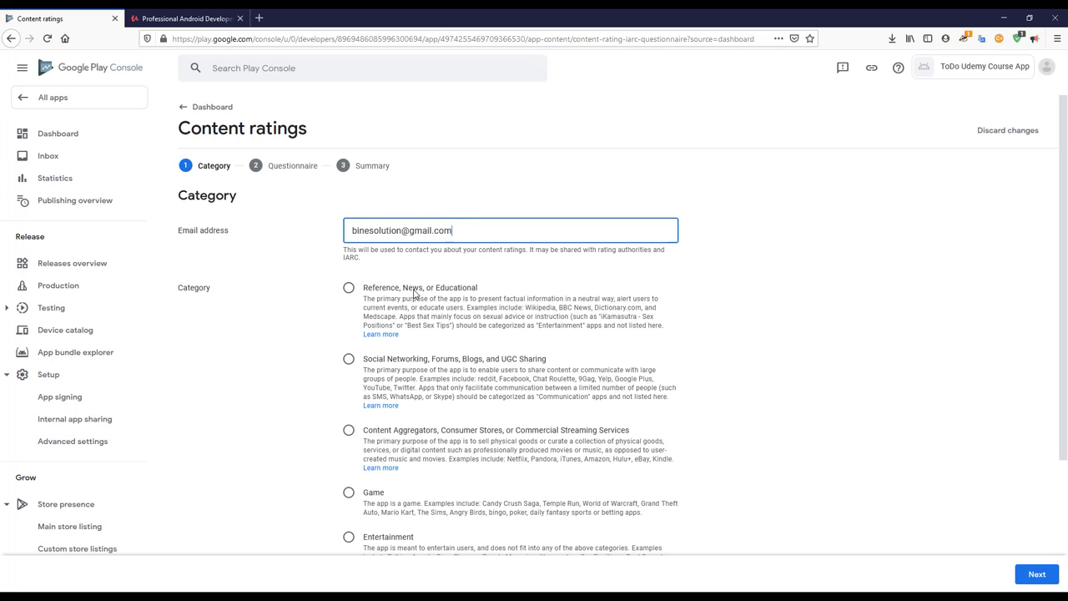
- Set the content rating category to "Utility, Productivity, Communication, or Other" and proceed to the questions
scroll(465, 317, "down", 2)
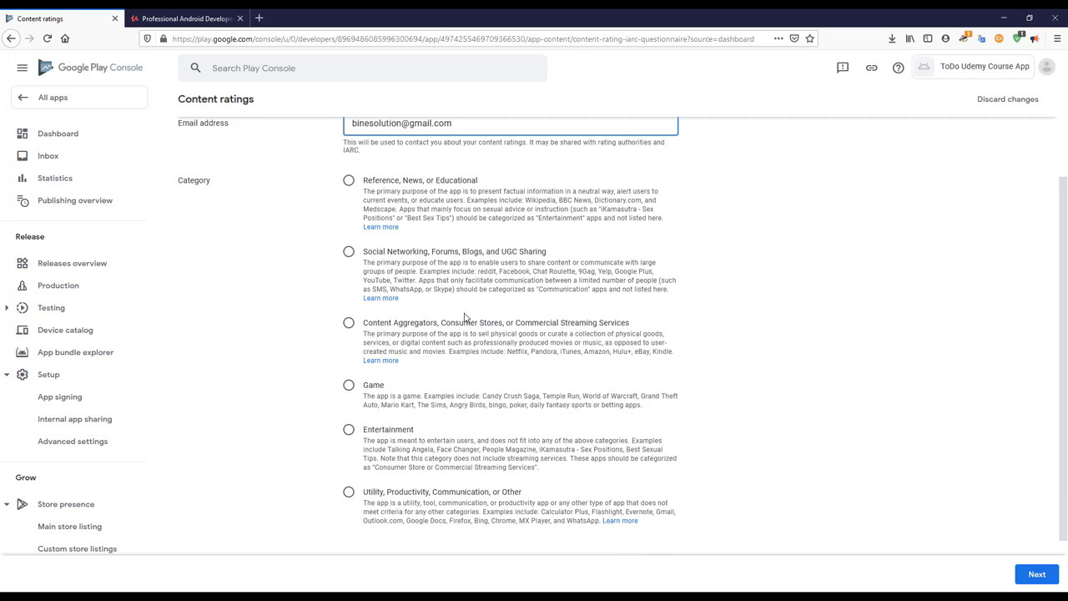
scroll(413, 401, "down", 1)
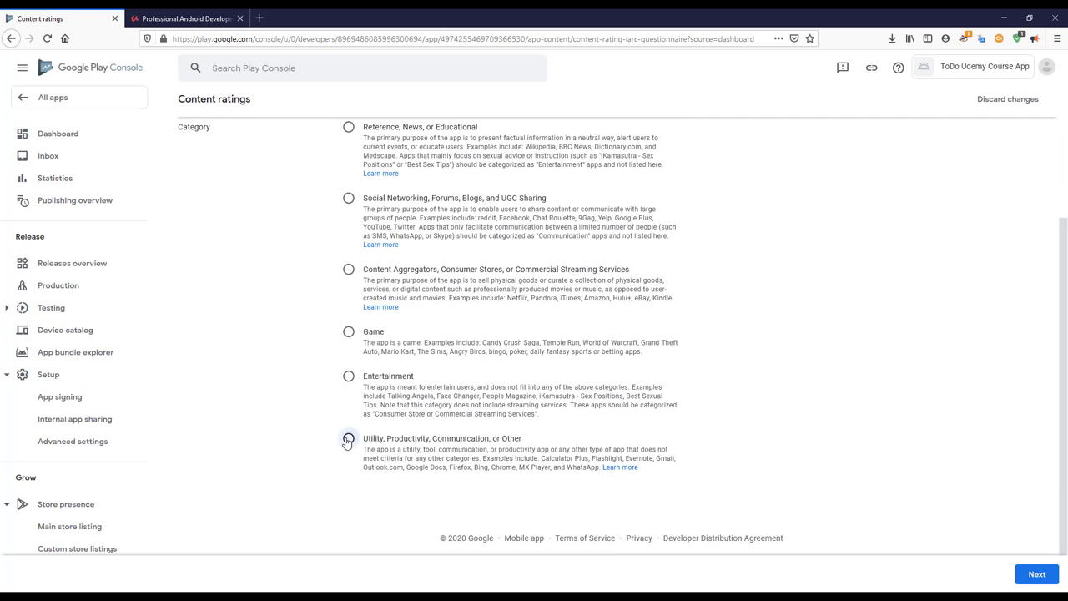
left_click(348, 440)
scroll(753, 310, "up", 1)
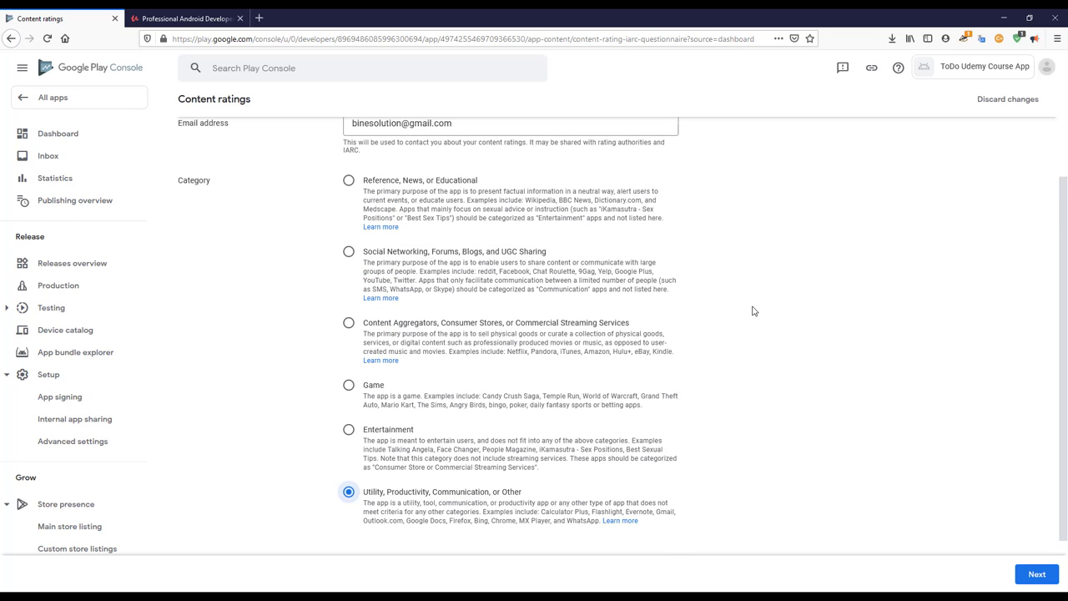
scroll(753, 310, "up", 1)
scroll(752, 310, "down", 2)
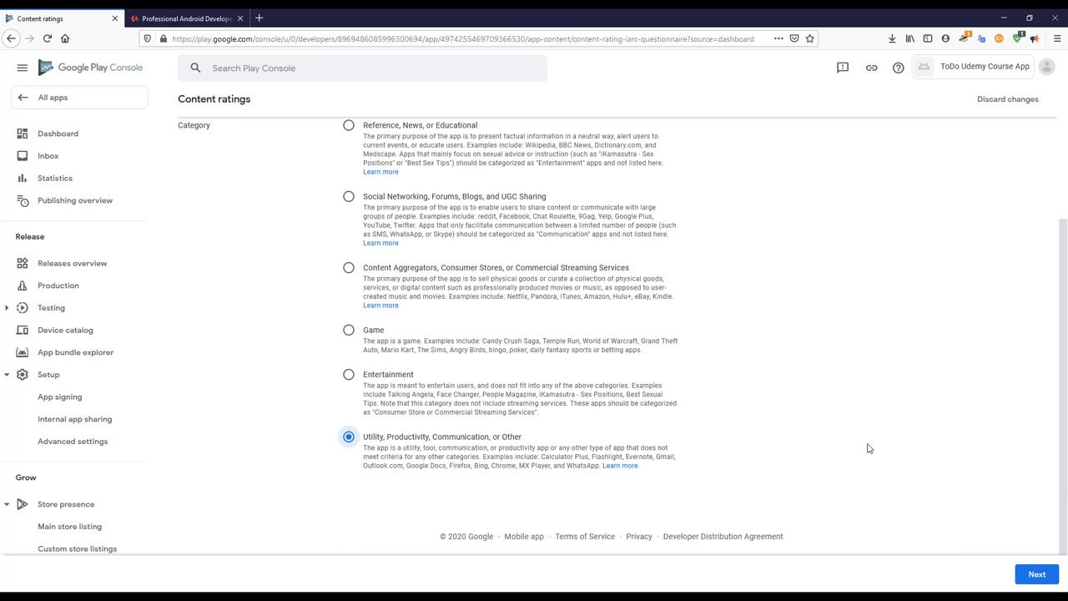
left_click(1032, 573)
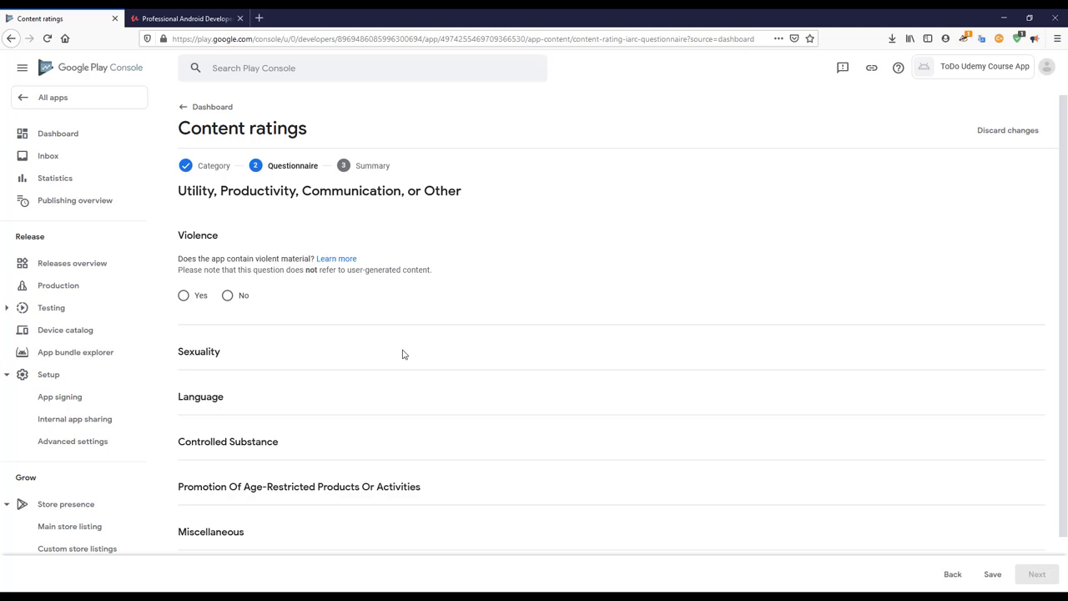
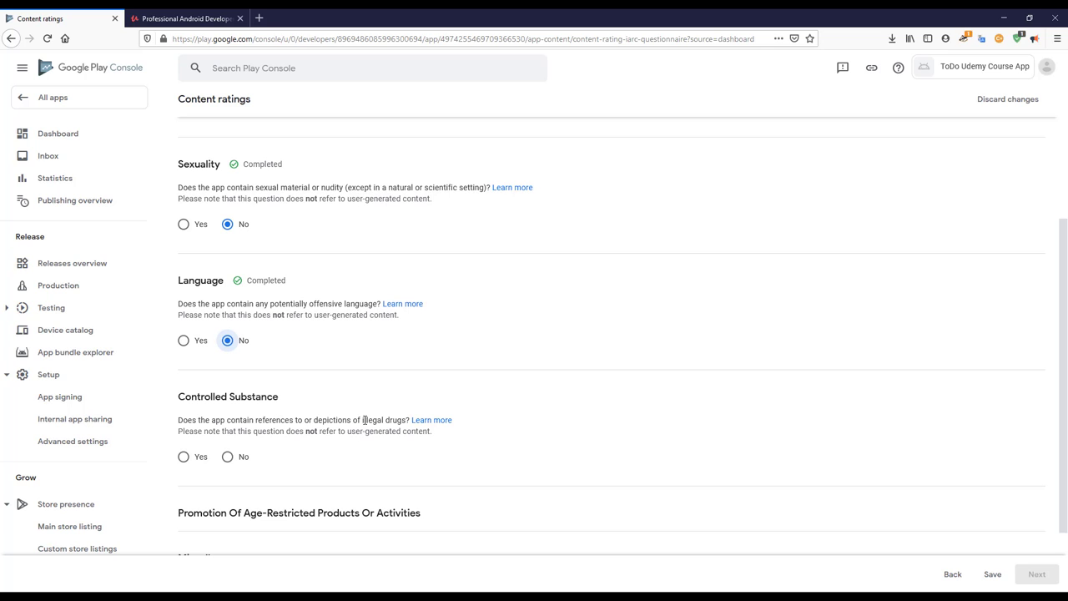
- Answer No to the Controlled Substance question and the Promotion Of Age-Restricted Products Or Activities question
left_click_drag(363, 419, 406, 420)
left_click(227, 457)
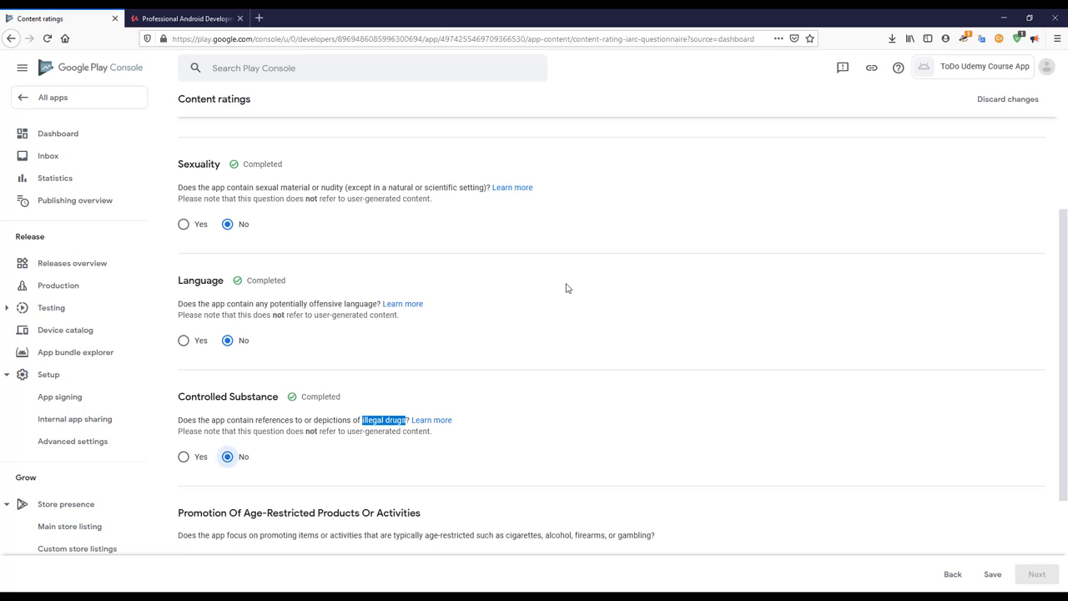
scroll(568, 286, "down", 2)
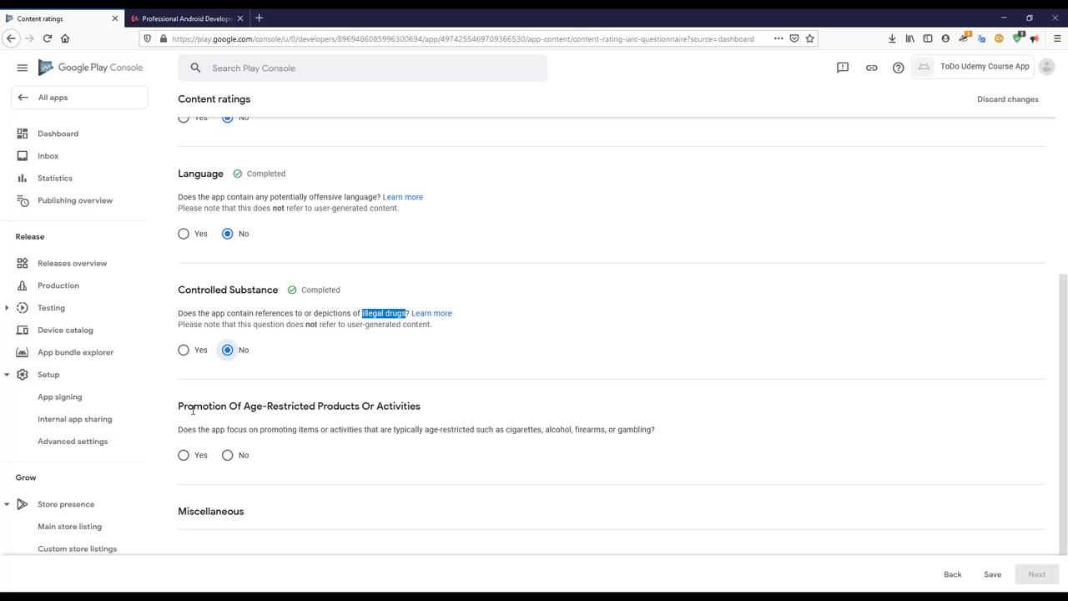
left_click_drag(180, 405, 435, 410)
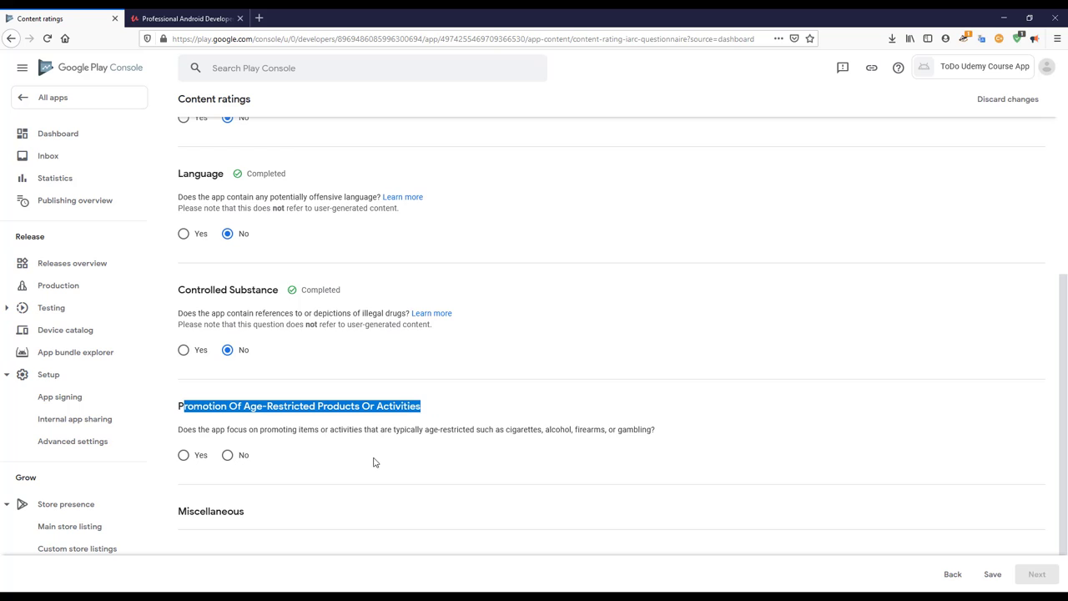
left_click_drag(202, 429, 549, 434)
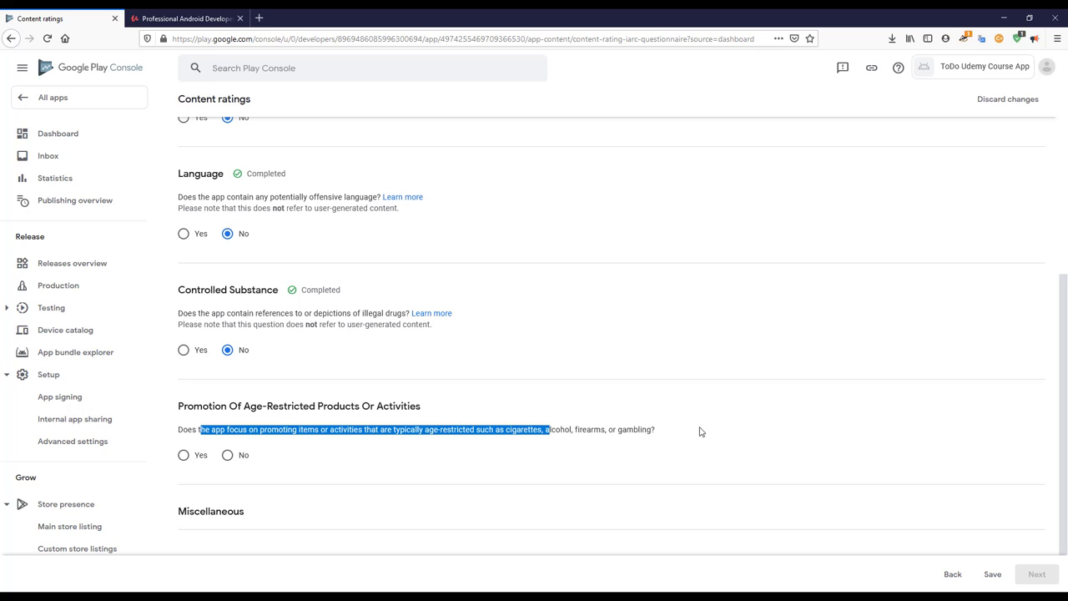
left_click(227, 455)
- In the Miscellaneous section, answer No to users interacting or exchanging content and to sharing the user's physical location
scroll(615, 286, "down", 2)
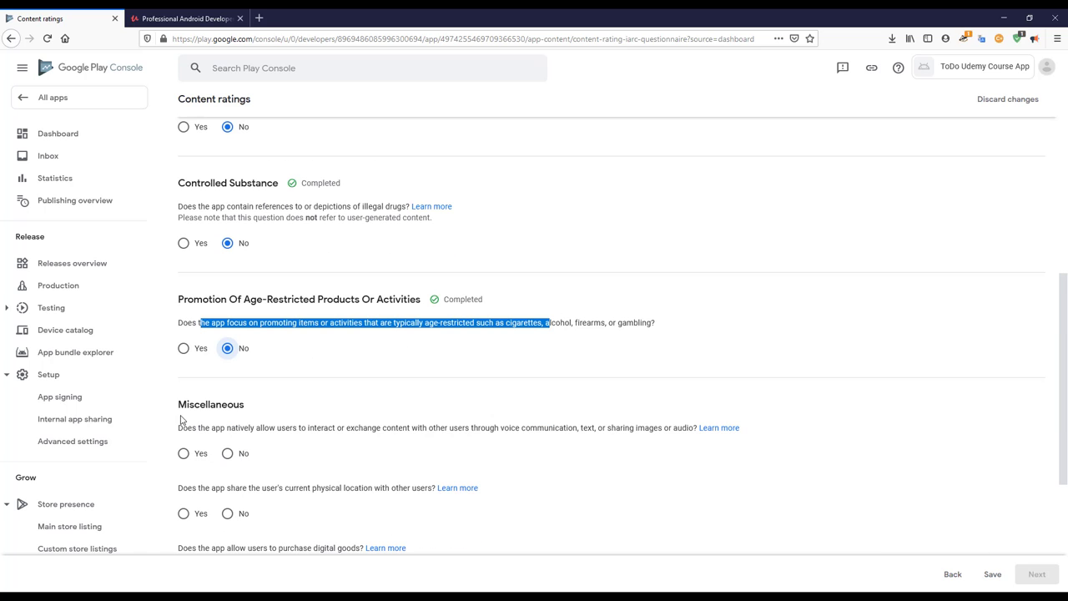
left_click_drag(179, 404, 273, 408)
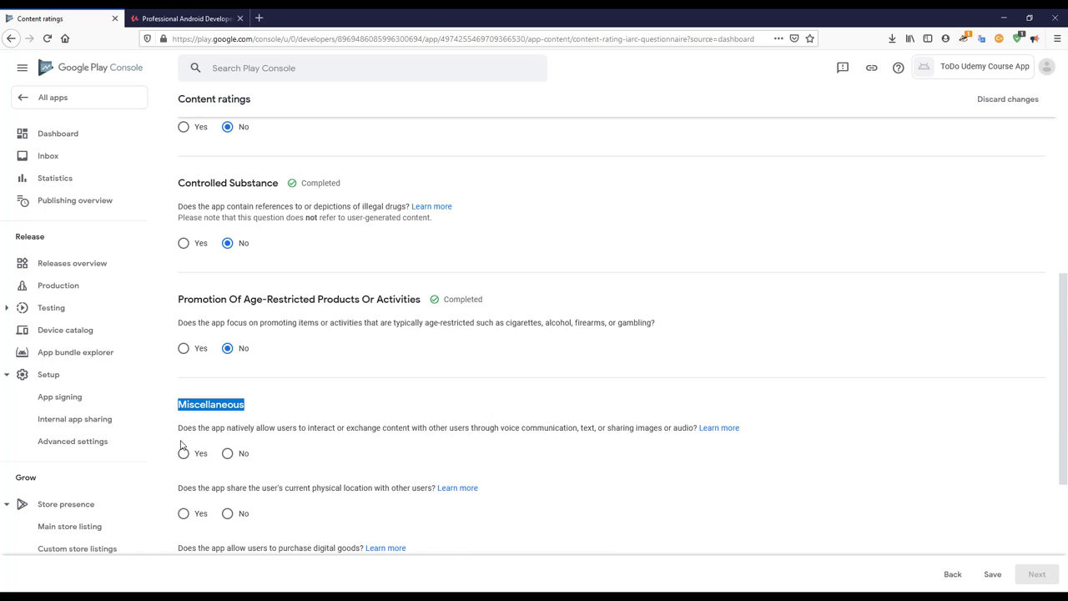
left_click_drag(181, 429, 272, 430)
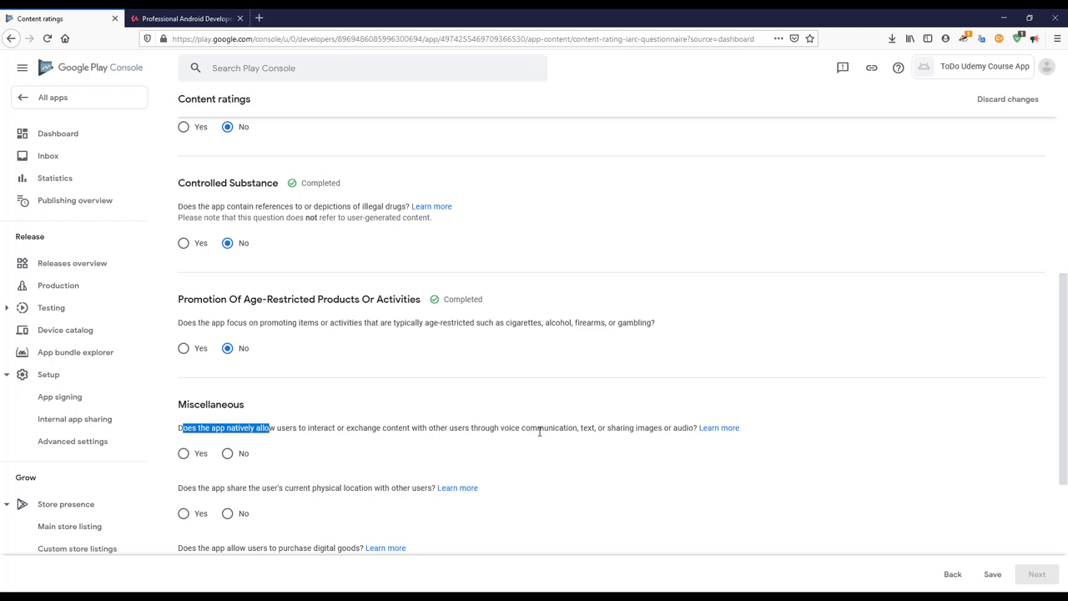
double_click(525, 429)
left_click(584, 429)
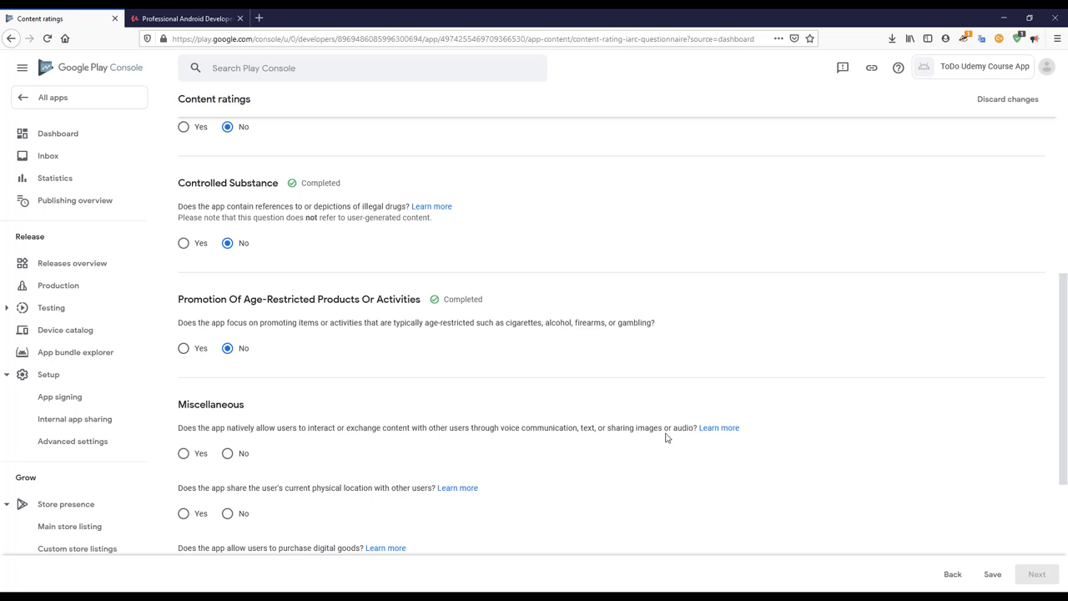
scroll(435, 383, "down", 2)
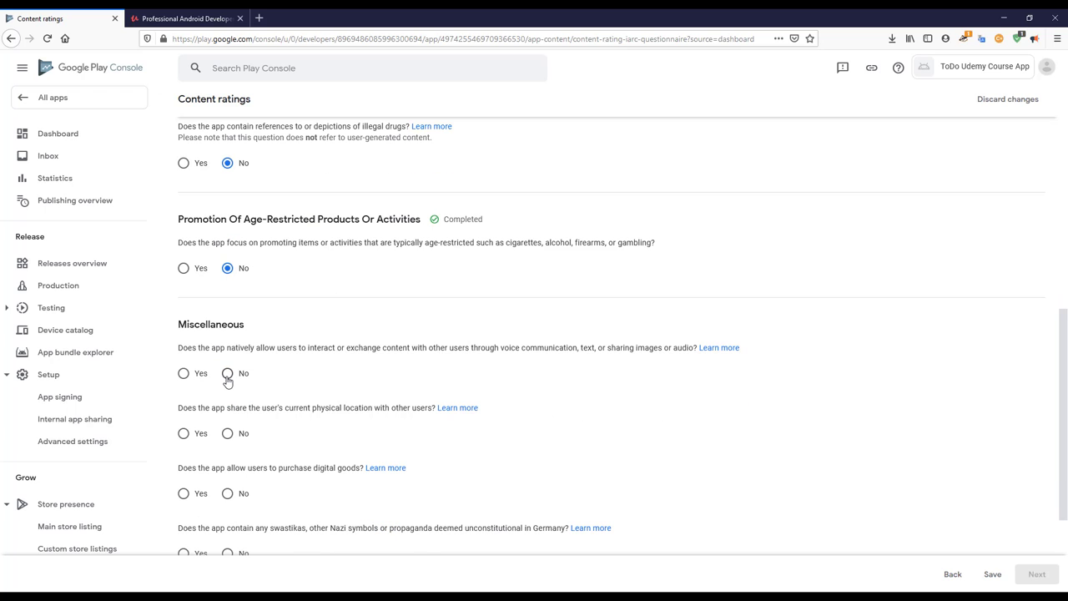
left_click(227, 375)
left_click(226, 433)
- Answer No to the remaining Miscellaneous questions on digital goods purchases, Nazi symbols or propaganda, and being a web browser or search engine
scroll(342, 394, "down", 2)
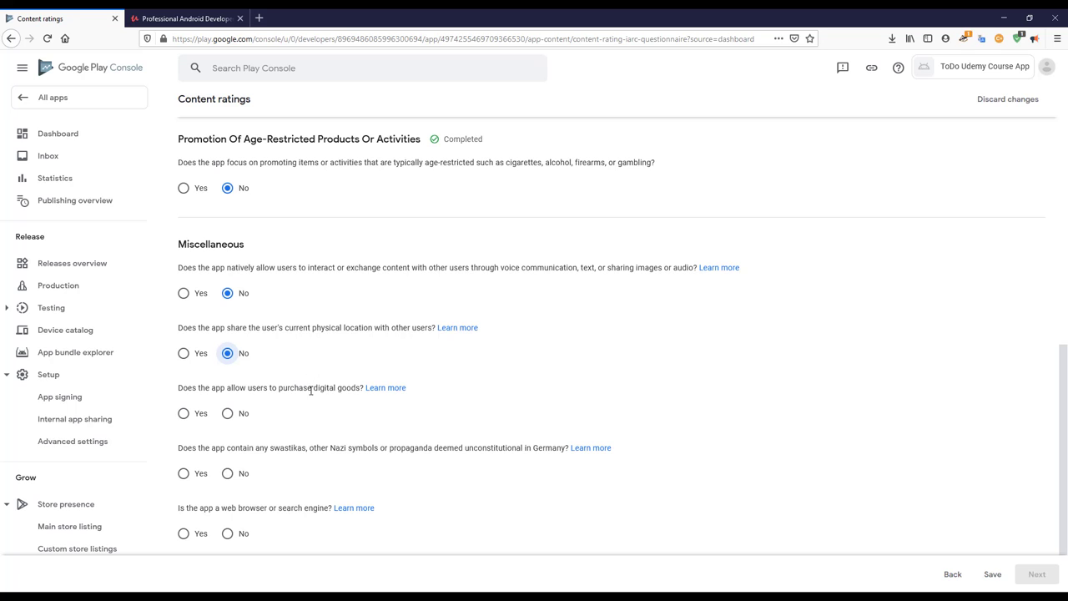
left_click(227, 413)
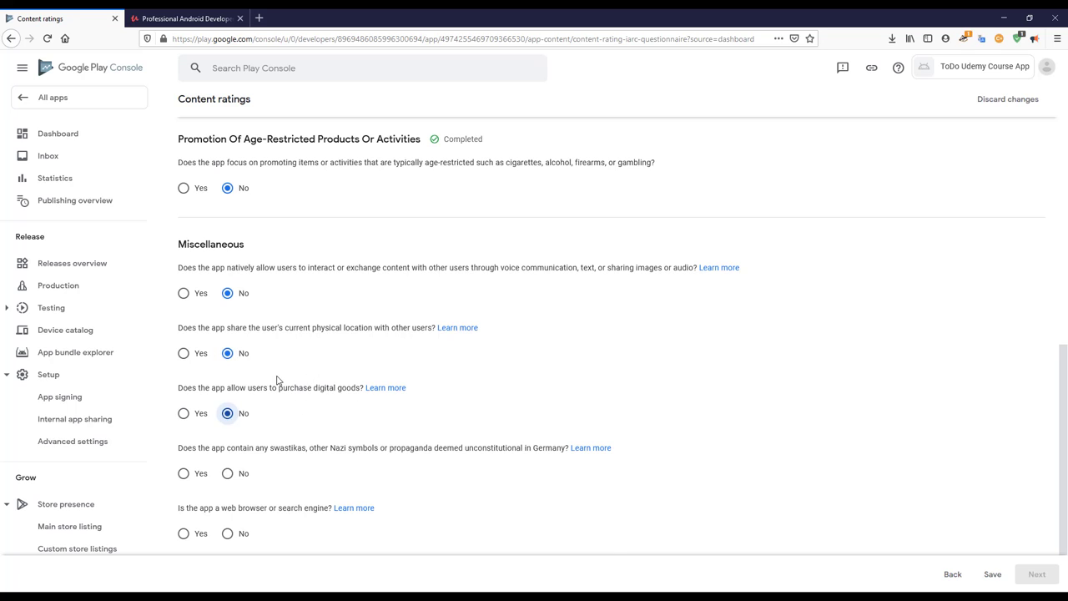
scroll(280, 380, "down", 2)
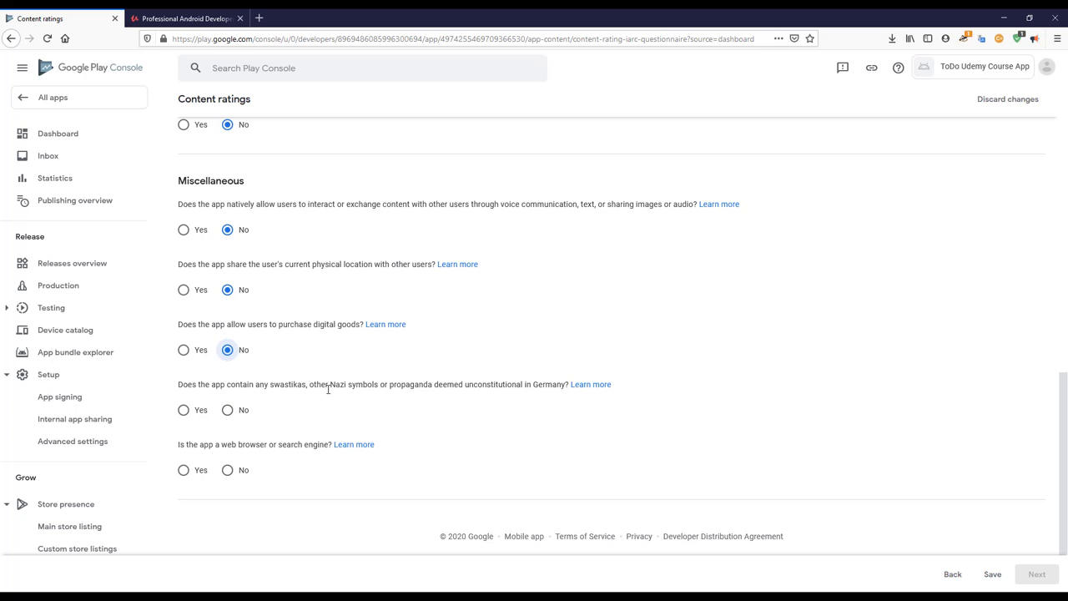
left_click(227, 410)
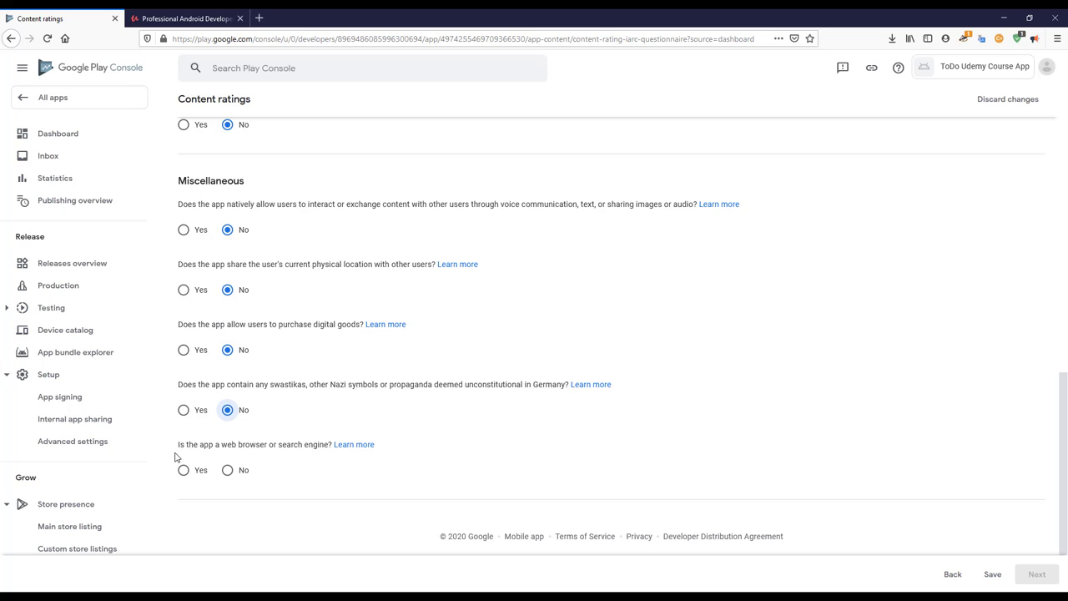
left_click(228, 470)
scroll(776, 407, "up", 4)
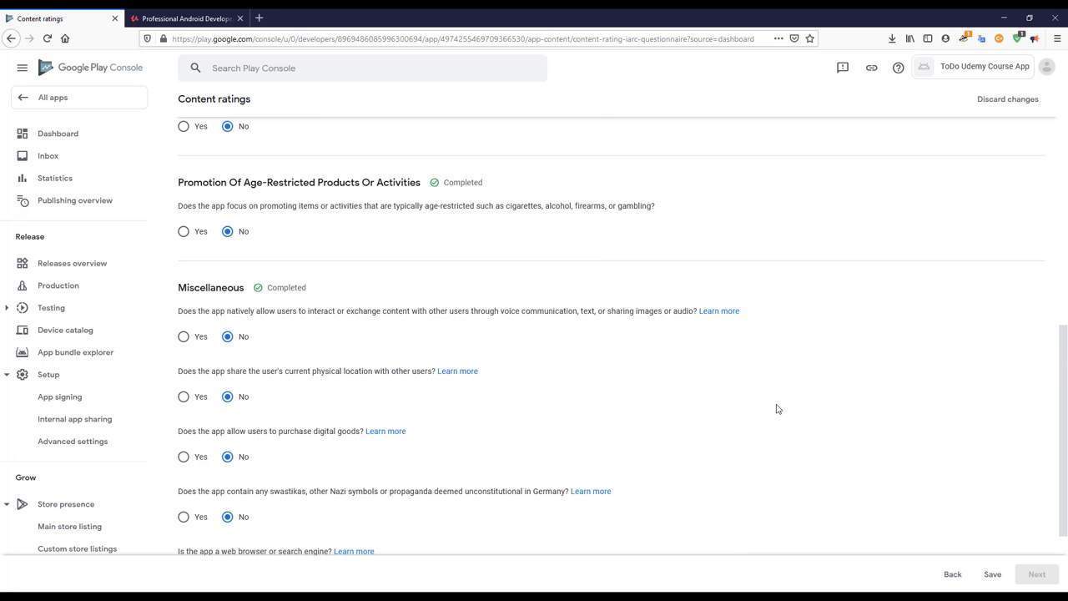
scroll(776, 407, "down", 4)
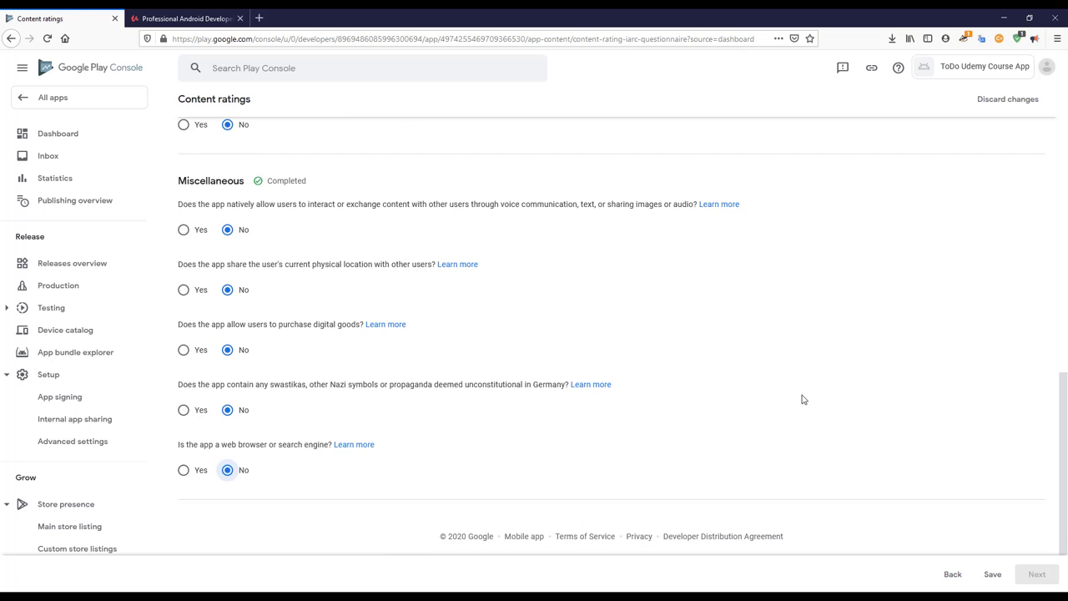
- Save the content rating questionnaire, review the regional ratings summary, and submit it
left_click(992, 577)
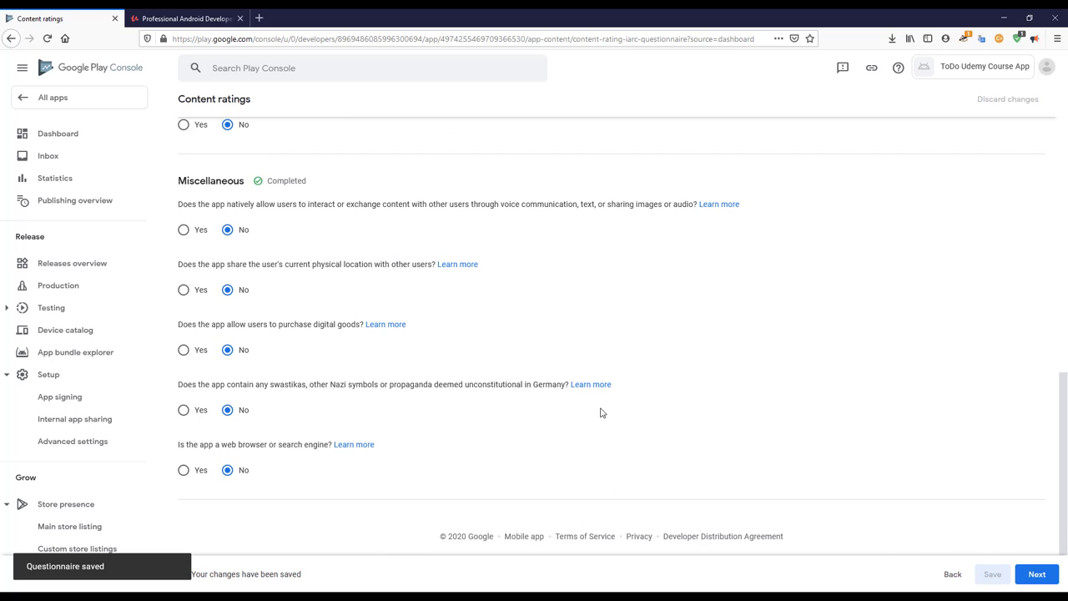
left_click(1036, 574)
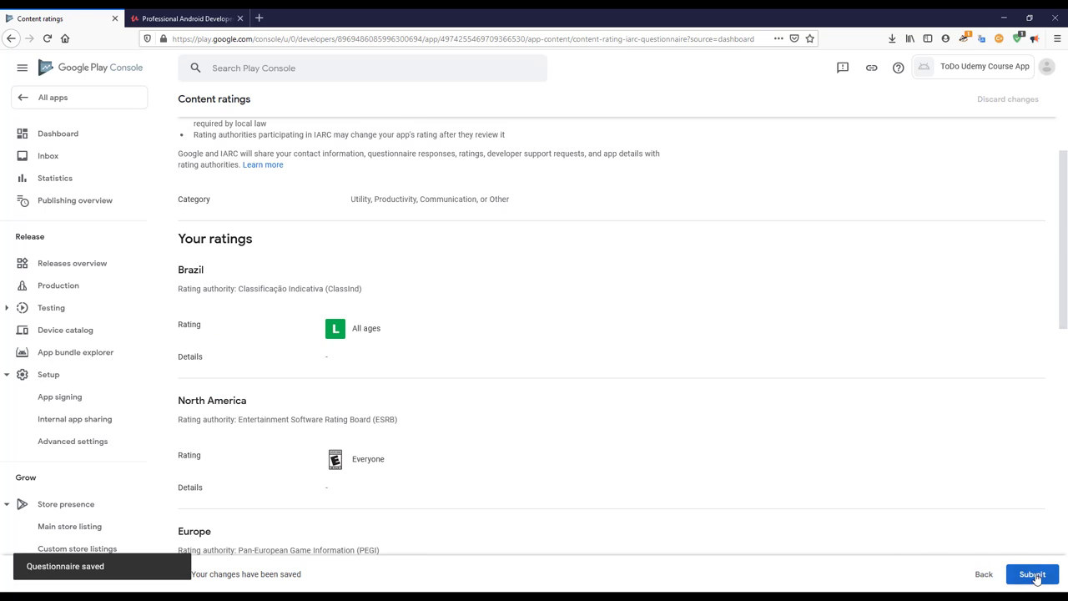
scroll(431, 354, "down", 4)
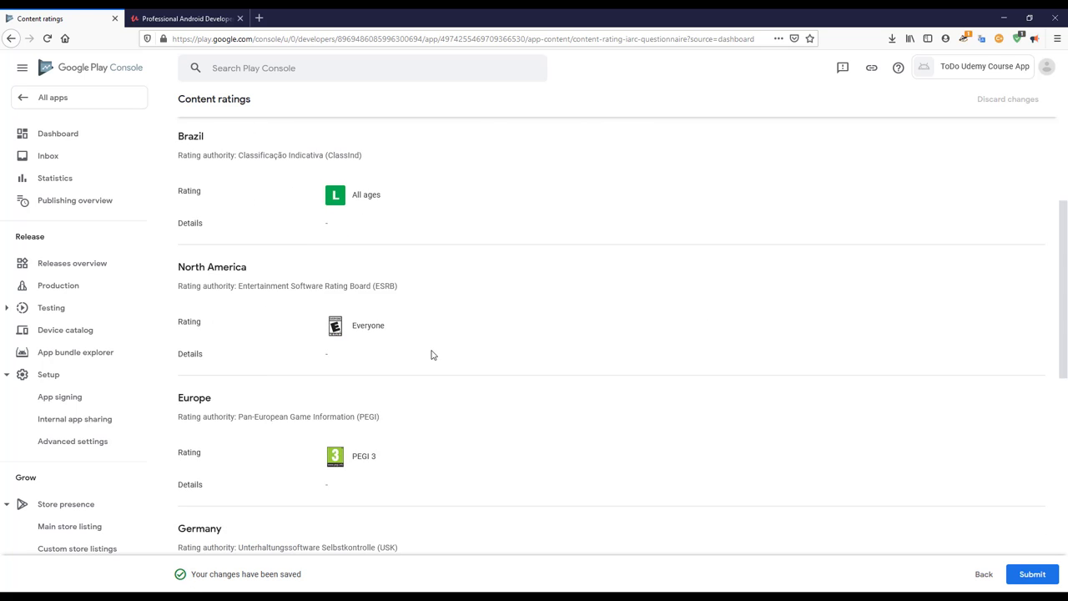
scroll(431, 353, "down", 5)
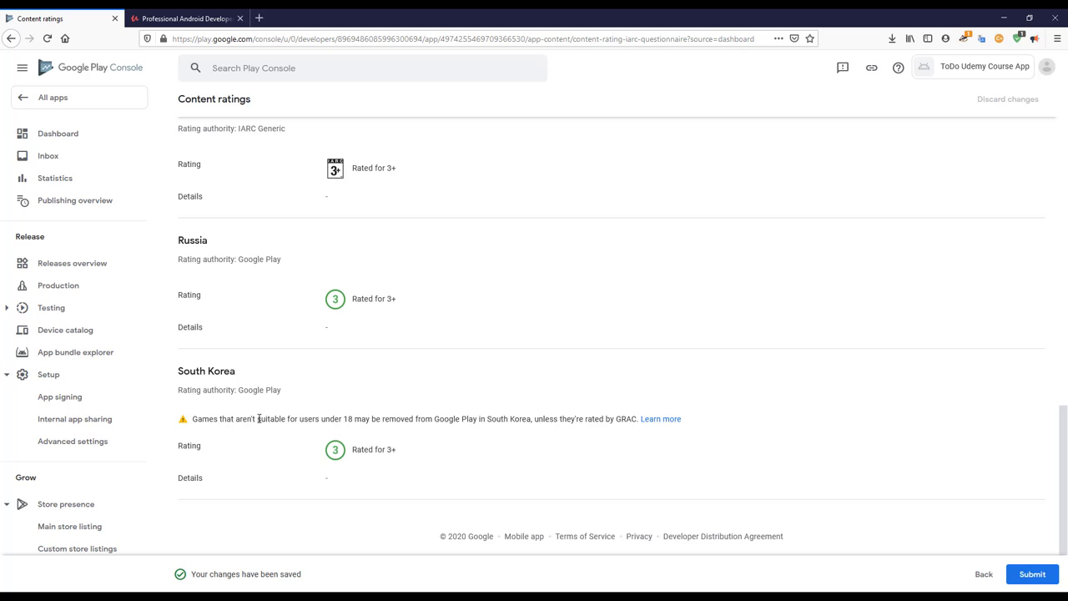
left_click(1031, 574)
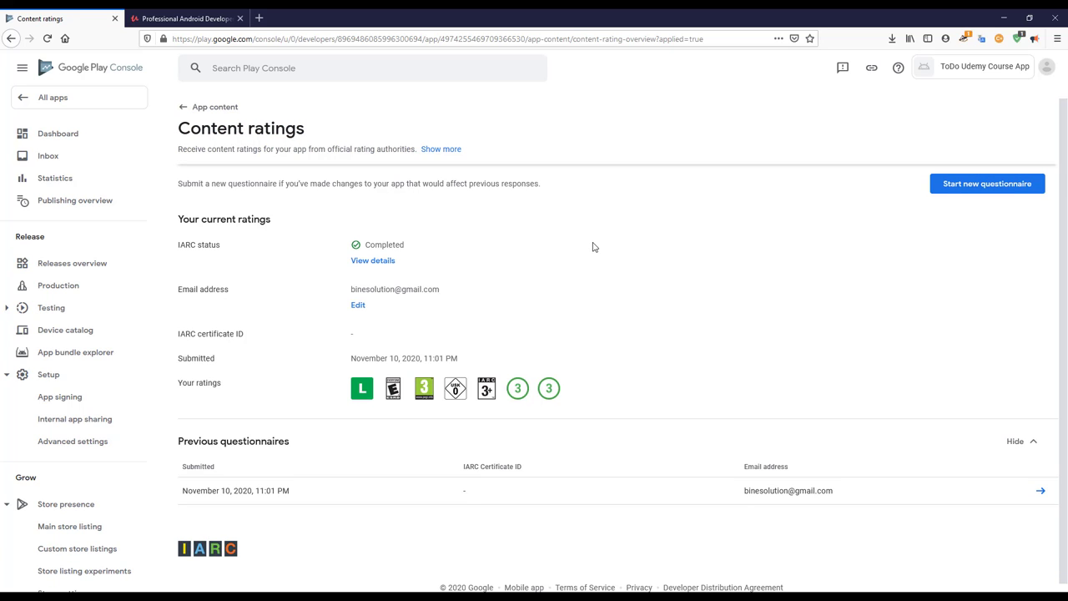
left_click_drag(838, 491, 752, 491)
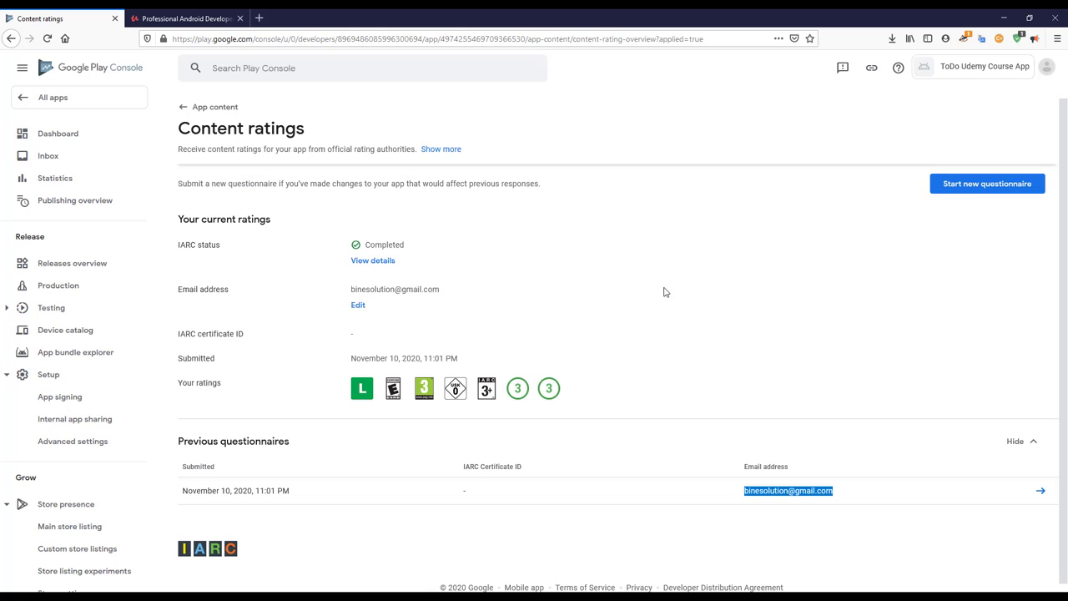
- Look at the Privacy policy task from the App content overview and return without entering a URL
left_click(225, 107)
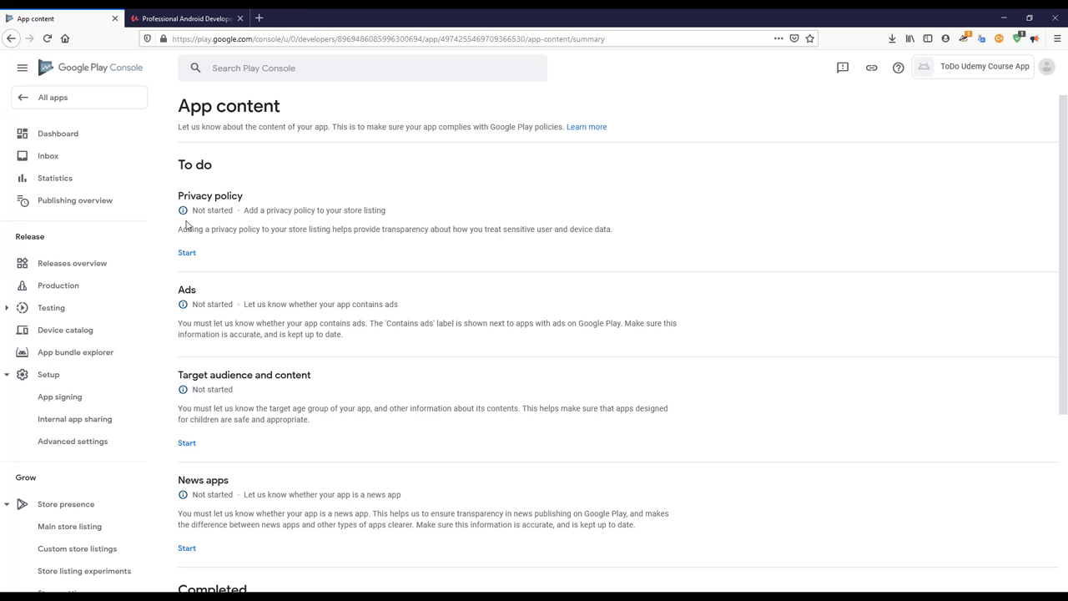
left_click_drag(178, 195, 254, 199)
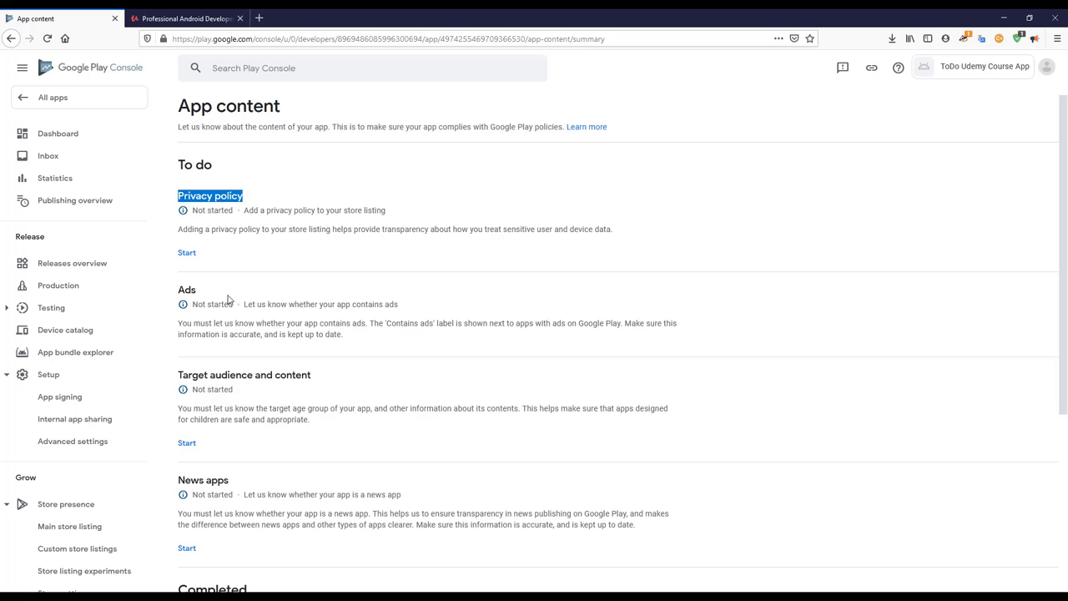
left_click(187, 253)
left_click(253, 222)
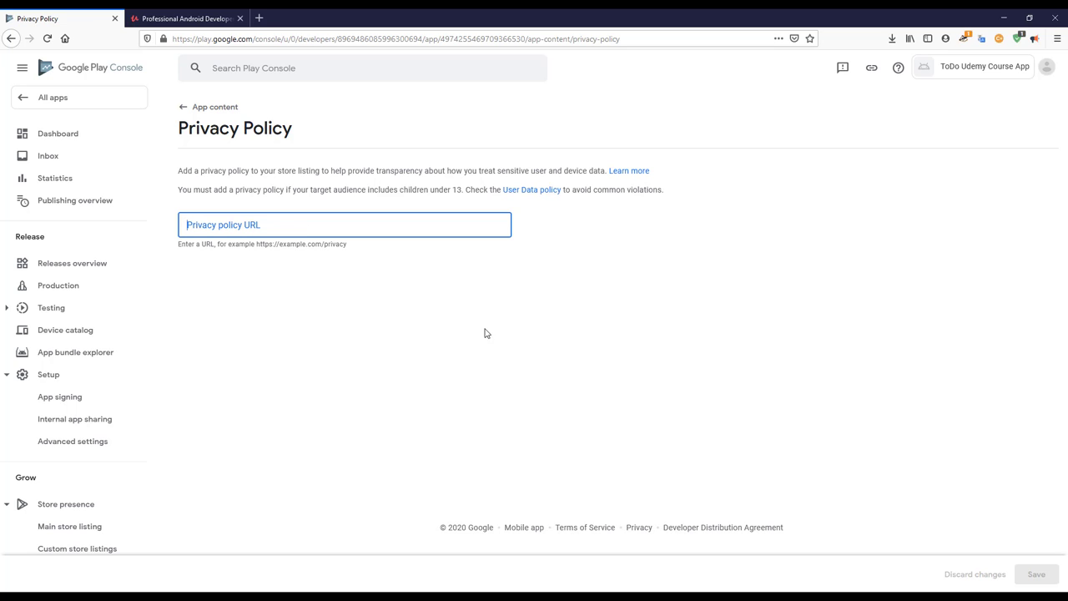
left_click(187, 111)
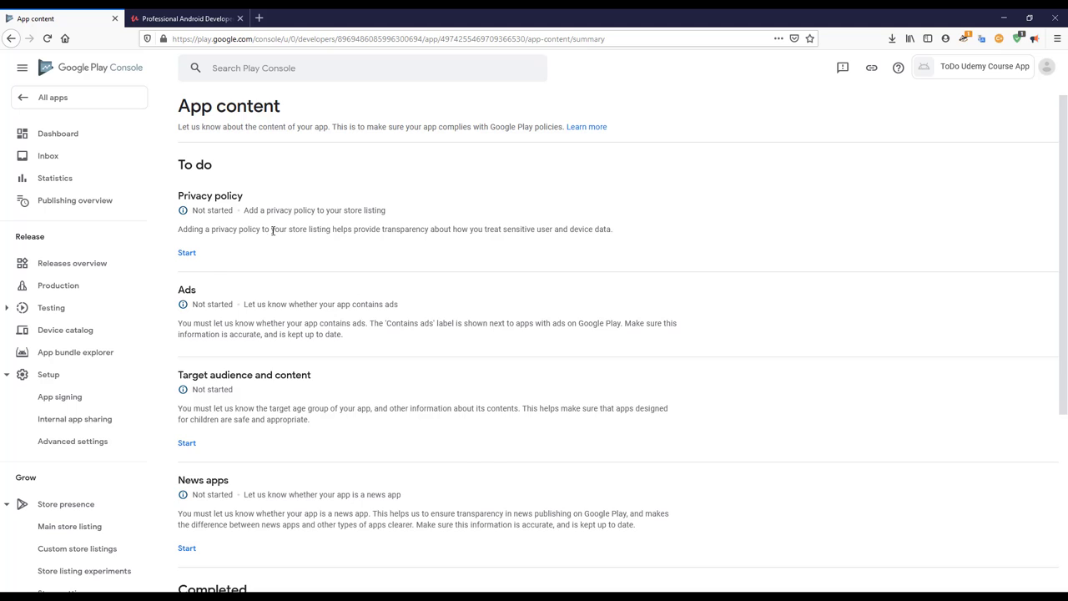
- Start the Target audience and content task and go from there to its prerequisite Ads section
scroll(272, 231, "down", 1)
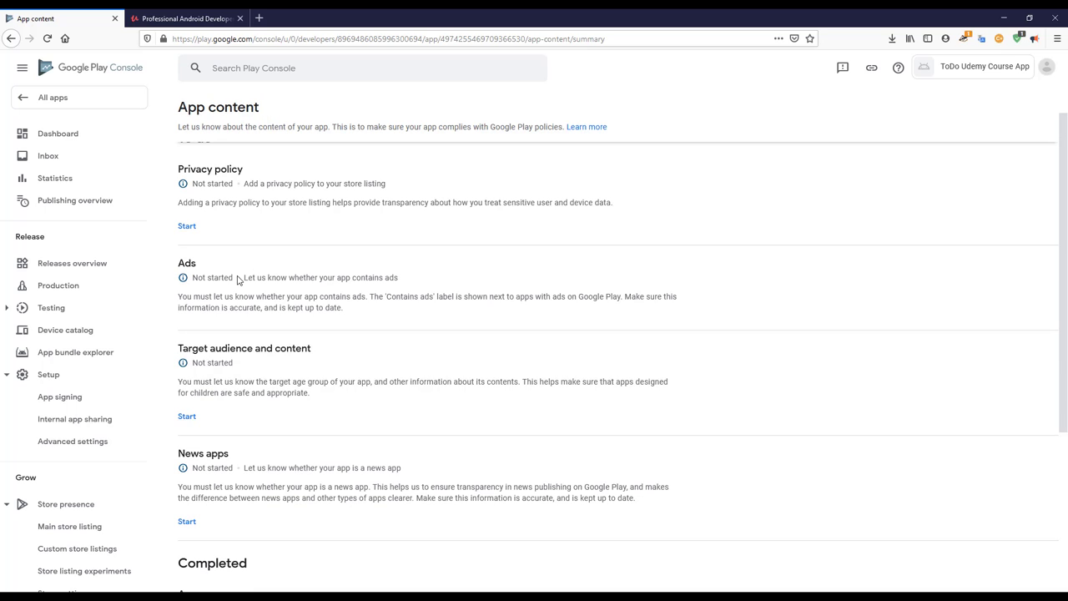
scroll(399, 274, "down", 1)
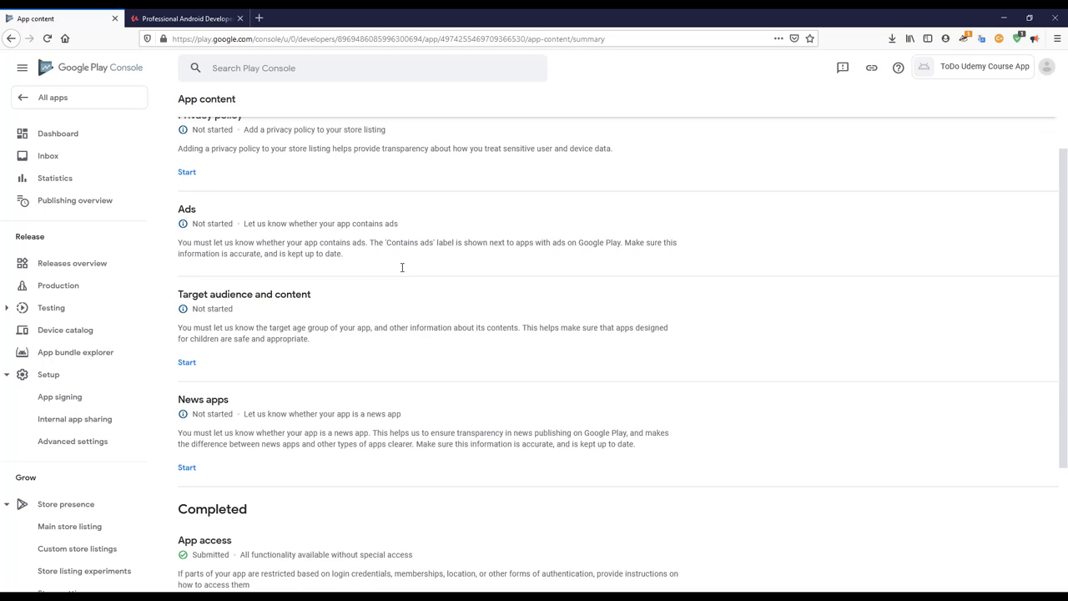
scroll(402, 272, "down", 1)
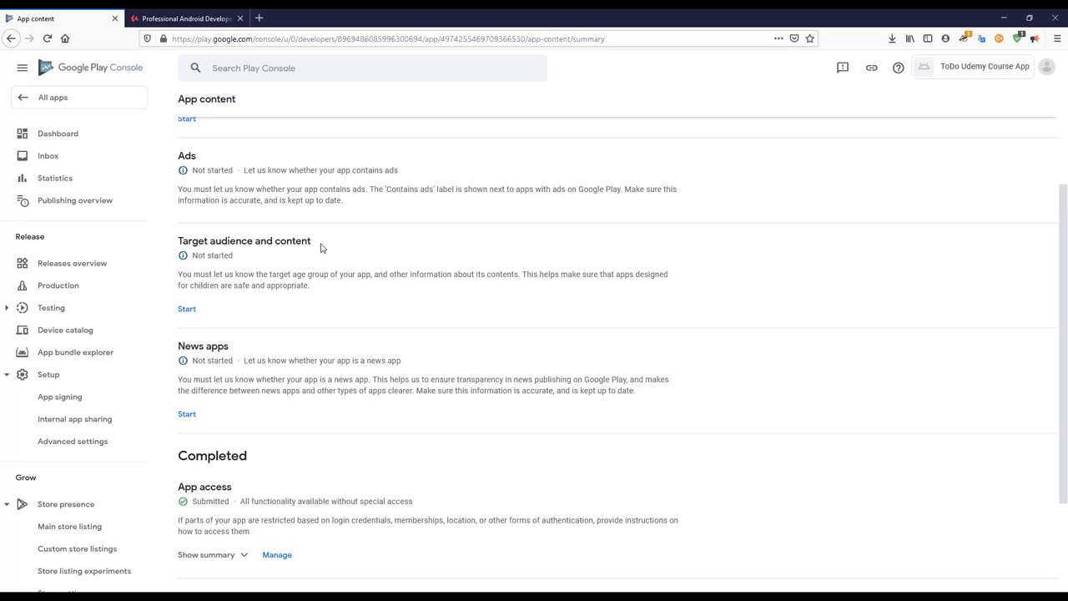
left_click(186, 308)
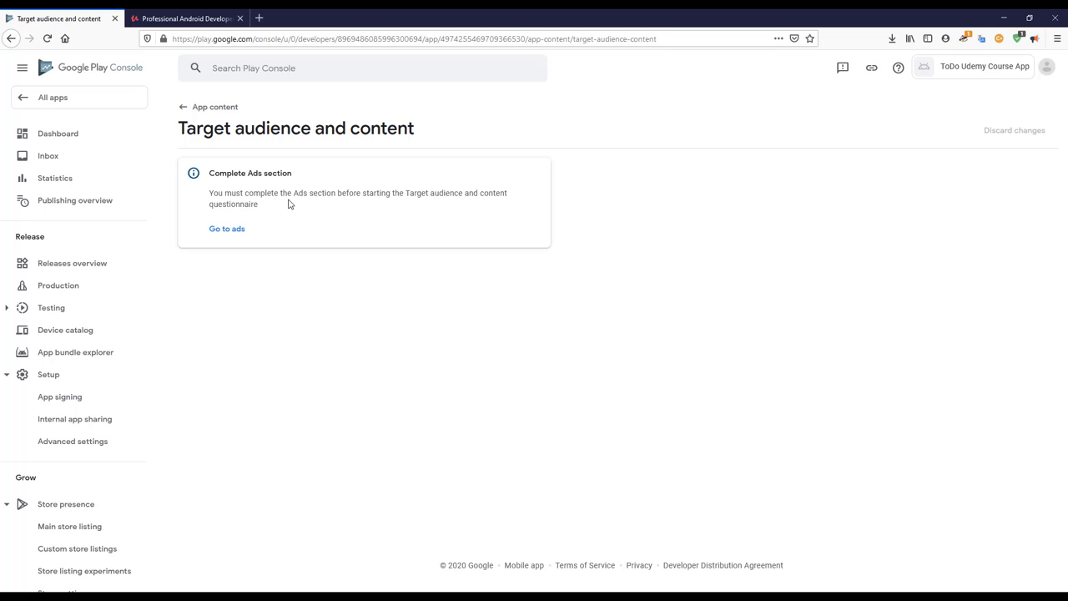
left_click(221, 230)
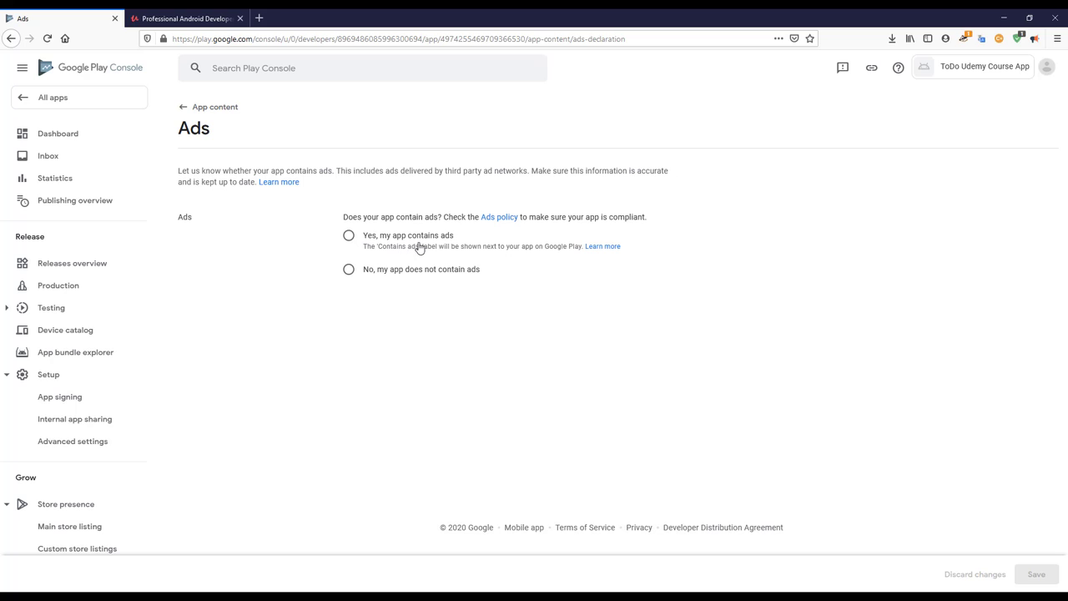
- Declare "Yes, my app contains ads", save the Ads declaration, and return to the App content overview
left_click(345, 237)
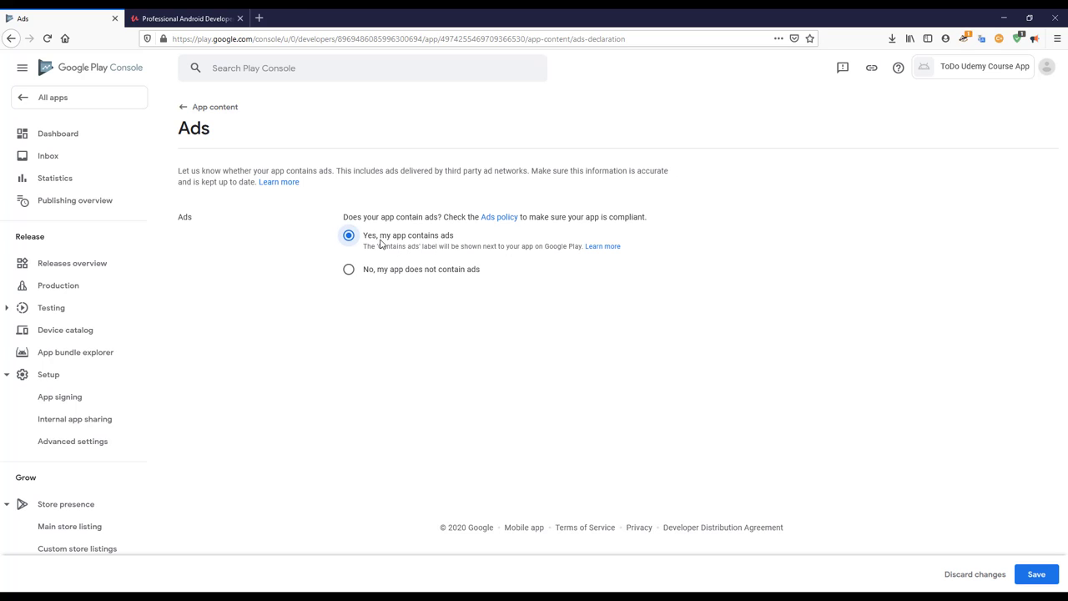
left_click(349, 269)
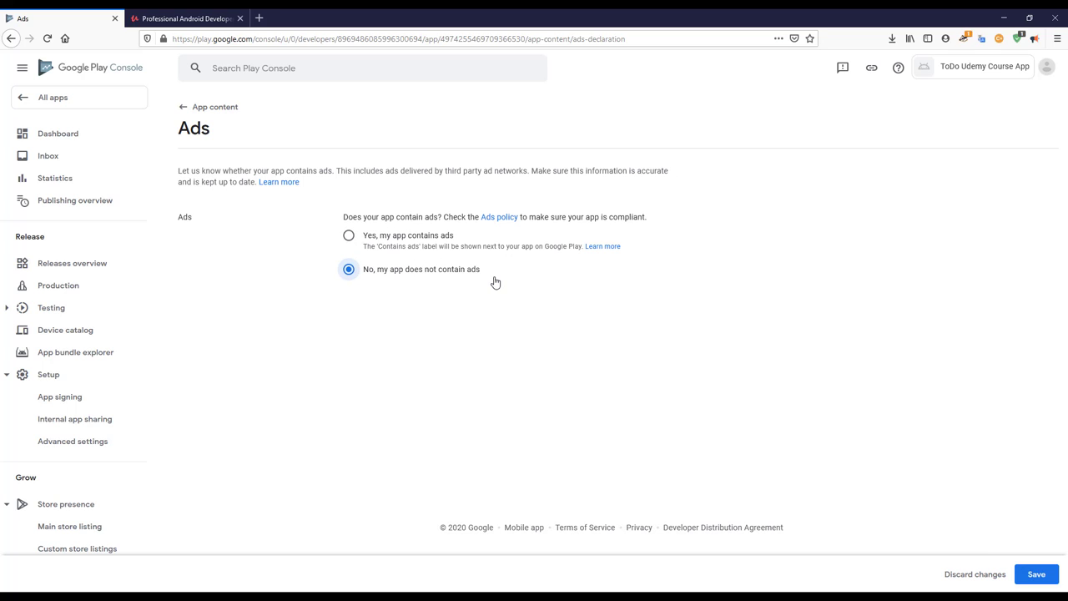
left_click(390, 244)
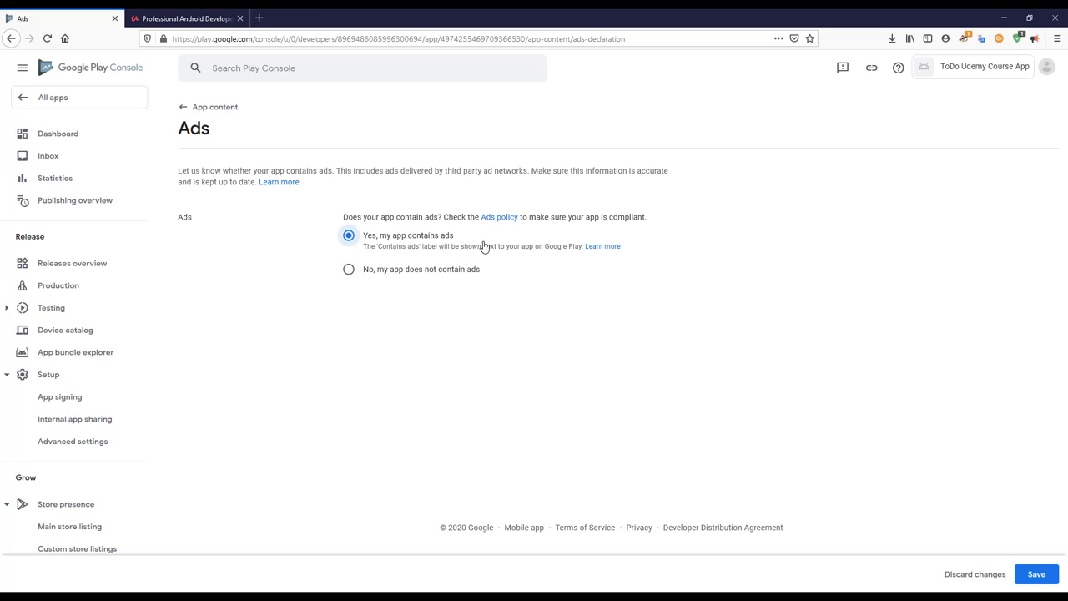
left_click(1037, 575)
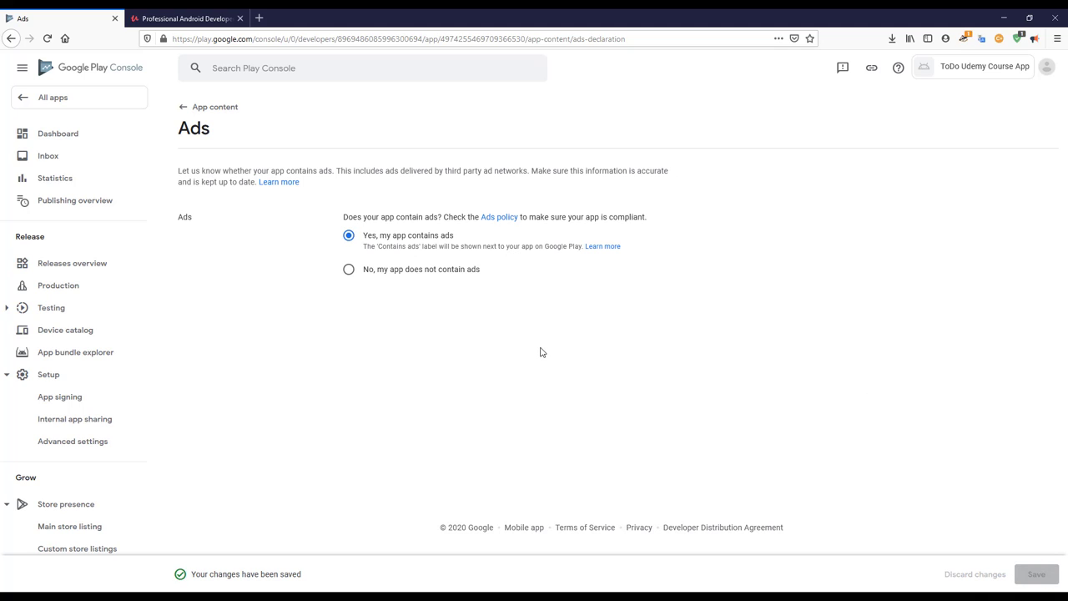
left_click(208, 109)
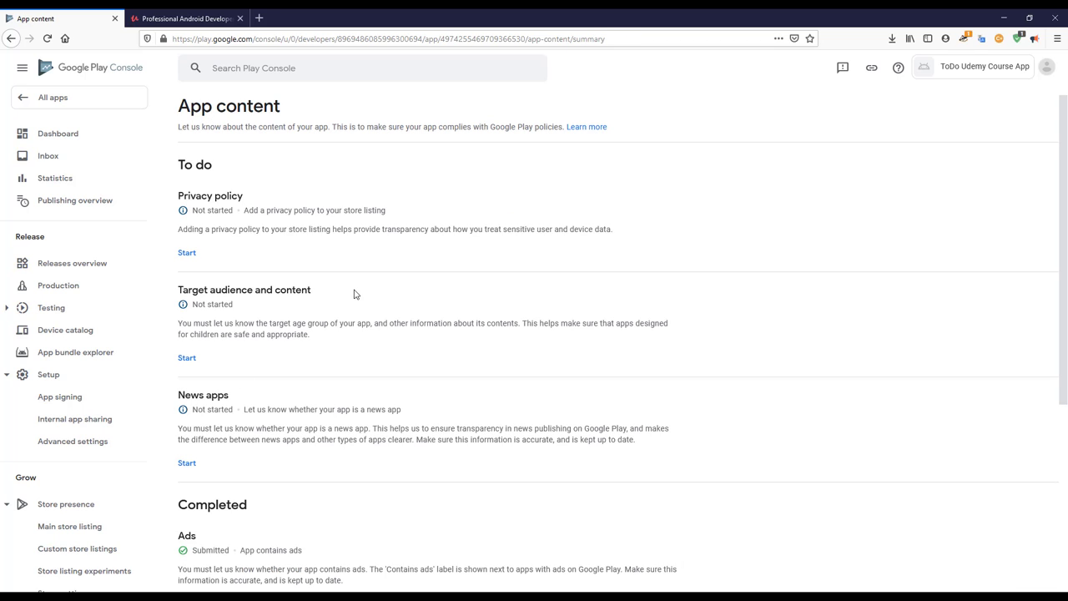
- Declare in the News apps task that the app is not a news app, save, and return to the App content overview
scroll(352, 299, "down", 1)
scroll(253, 357, "down", 2)
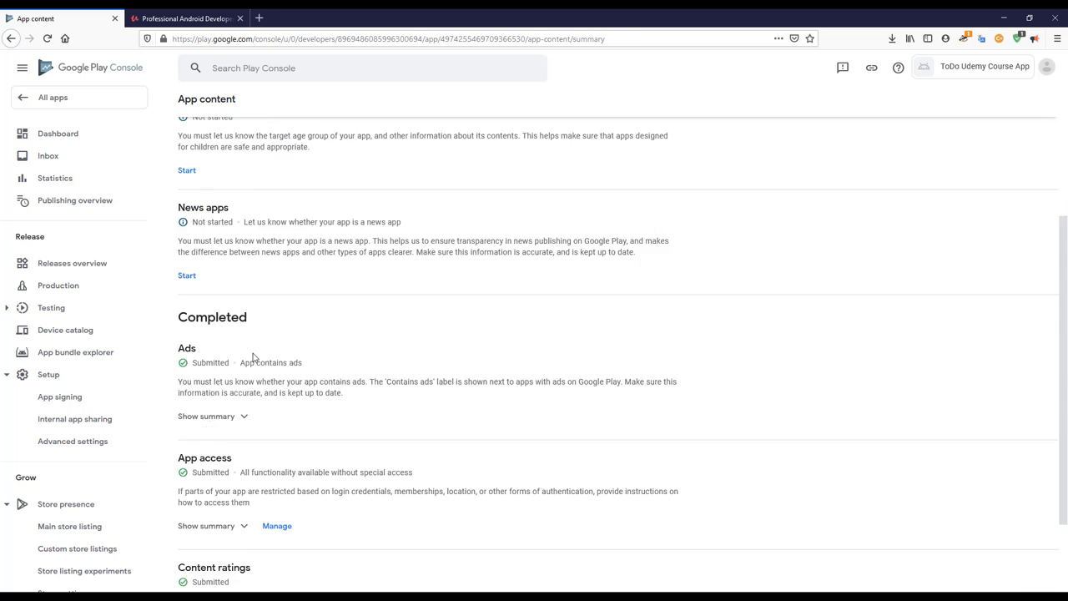
scroll(255, 355, "up", 1)
scroll(255, 354, "up", 1)
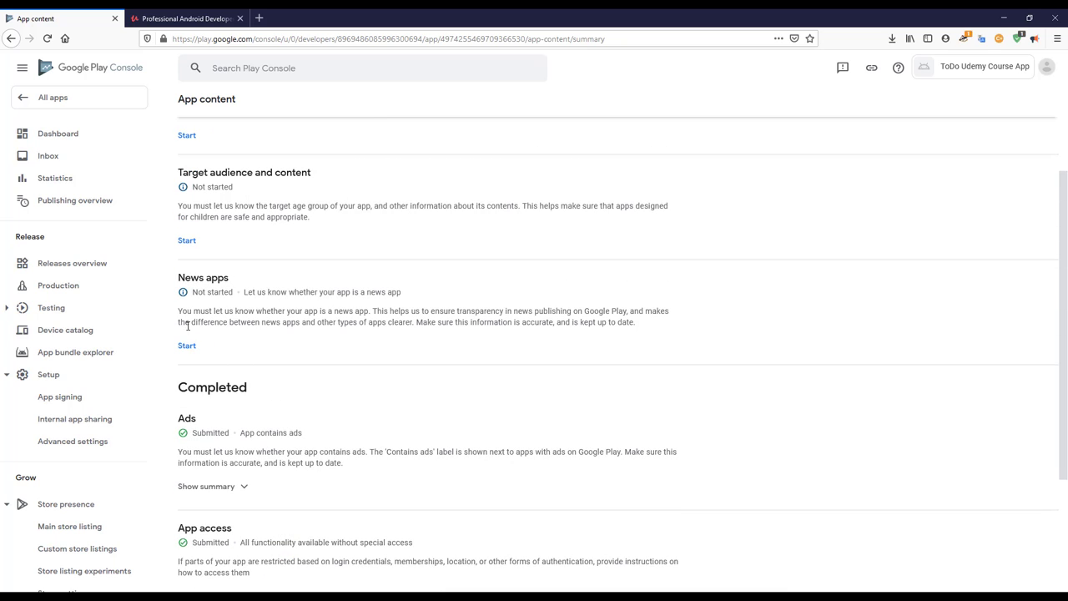
left_click(185, 347)
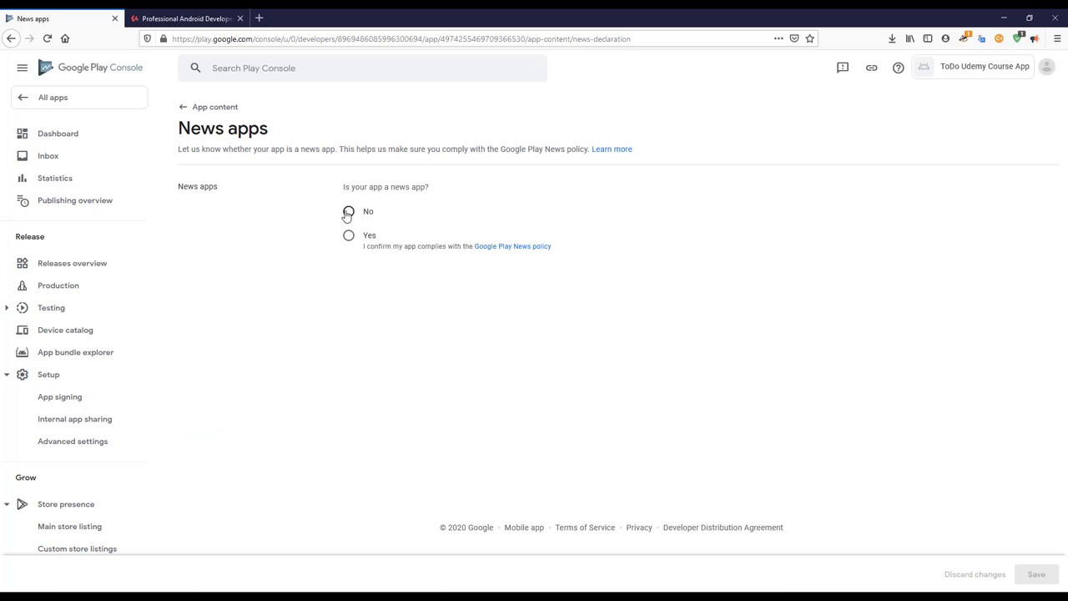
left_click(348, 211)
left_click(1034, 574)
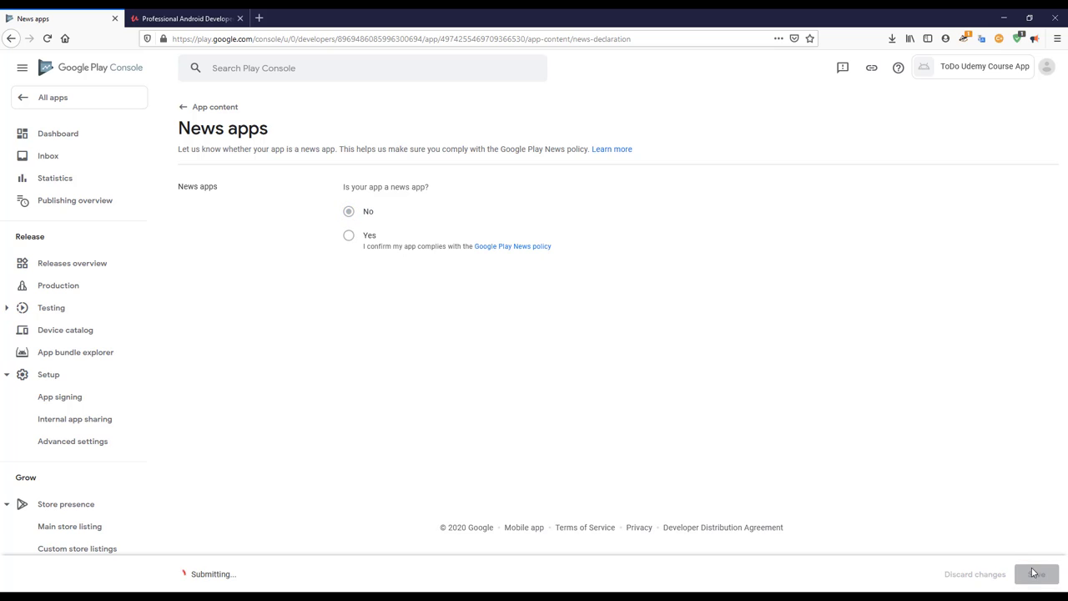
left_click(185, 108)
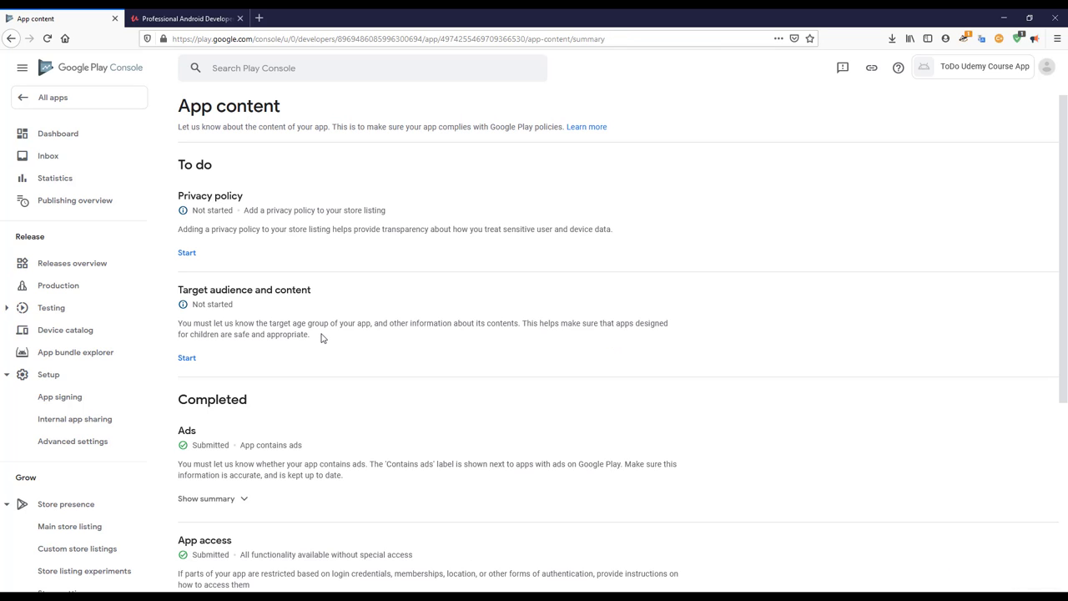
- Start the Target audience and content task, set the target age group to 18 and over, and continue to Store presence
left_click(186, 357)
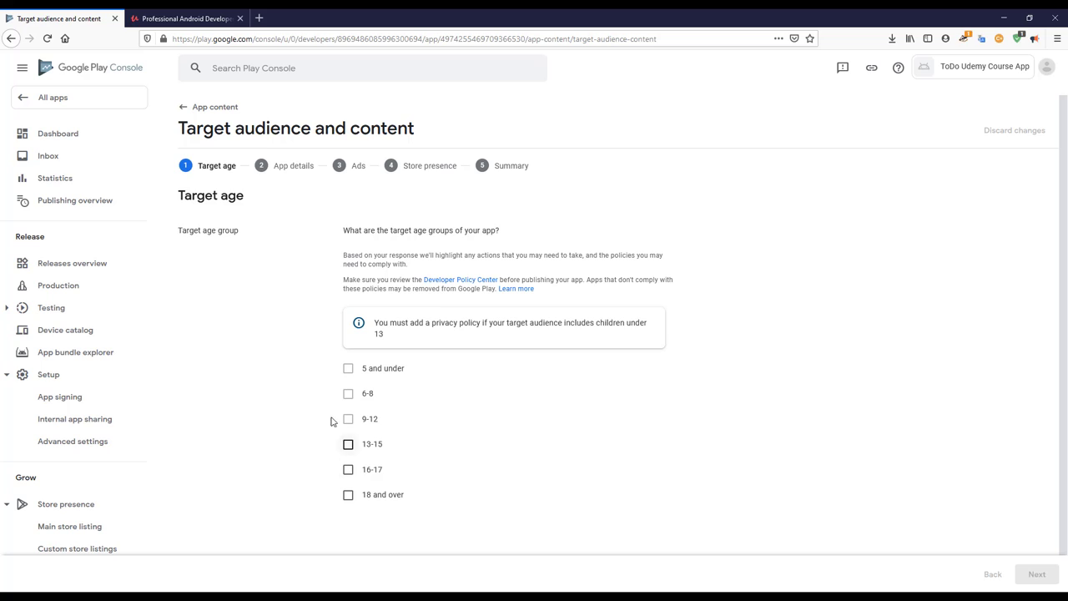
left_click(348, 495)
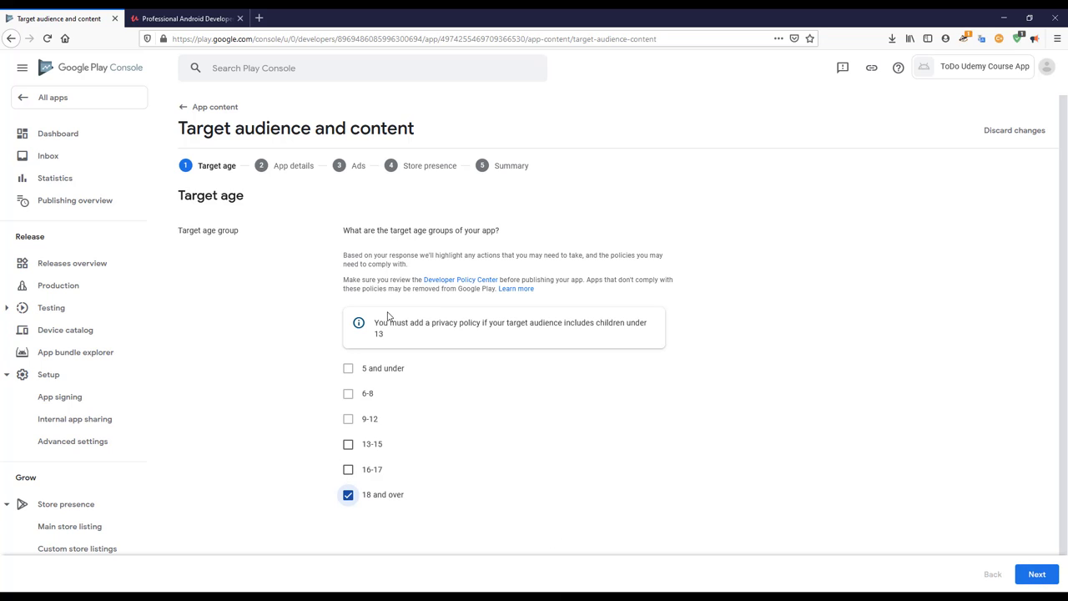
left_click_drag(373, 328, 658, 328)
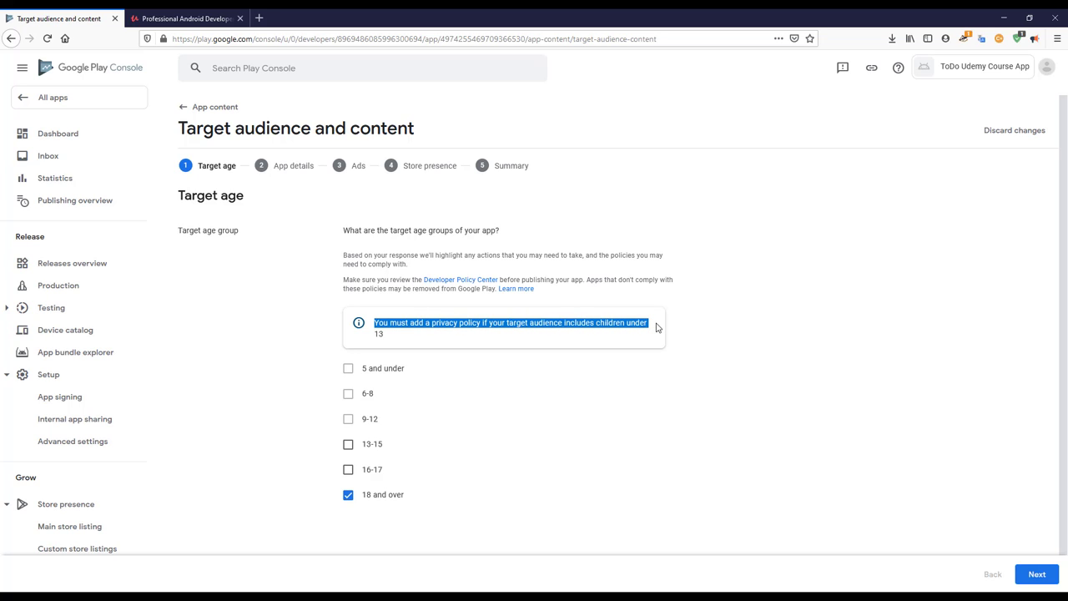
left_click(384, 337)
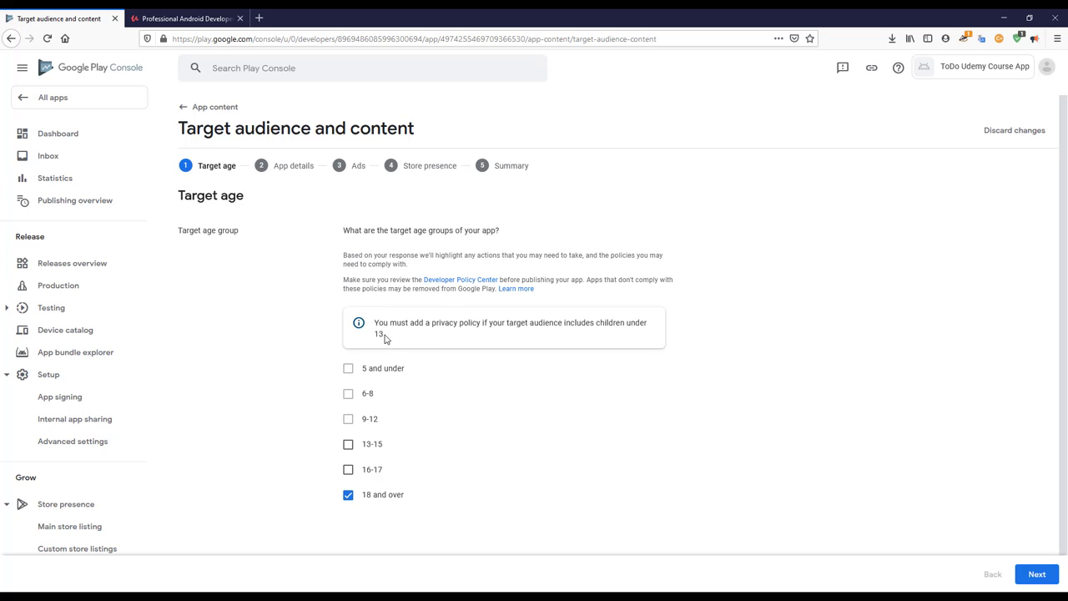
double_click(383, 337)
left_click_drag(389, 320, 509, 320)
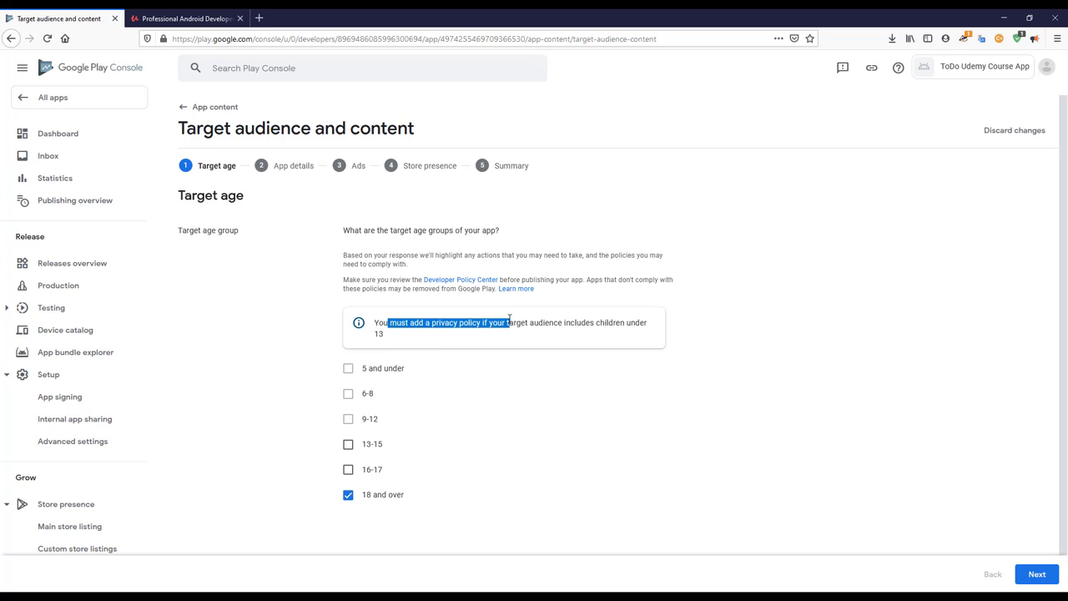
left_click_drag(507, 319, 510, 322)
left_click(1037, 574)
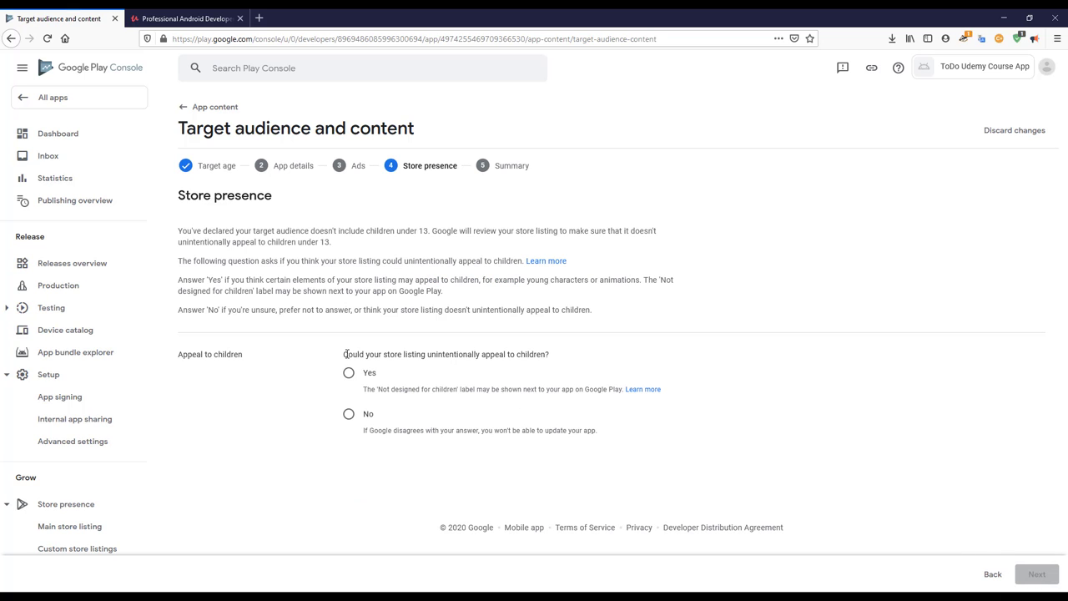
- Answer "Yes" to whether the store listing could unintentionally appeal to children and continue to the summary
left_click_drag(345, 354, 554, 360)
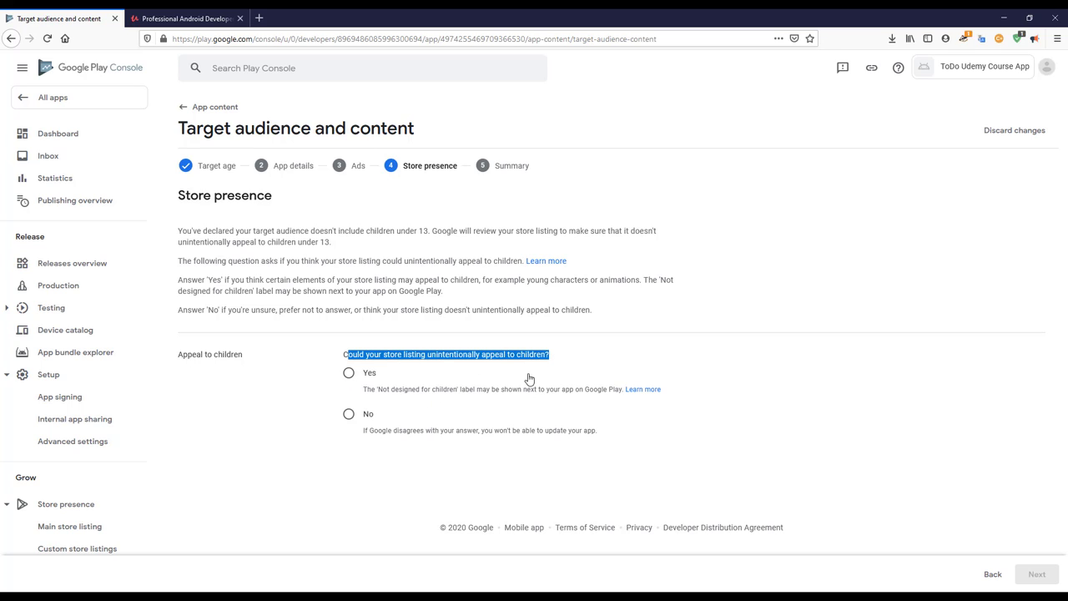
left_click(350, 375)
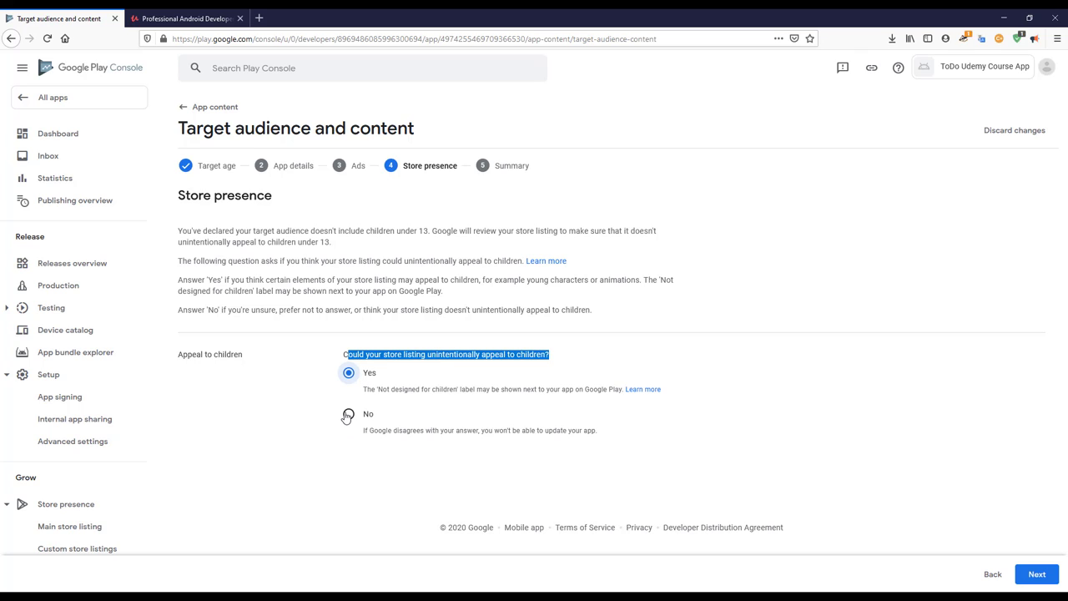
left_click(348, 414)
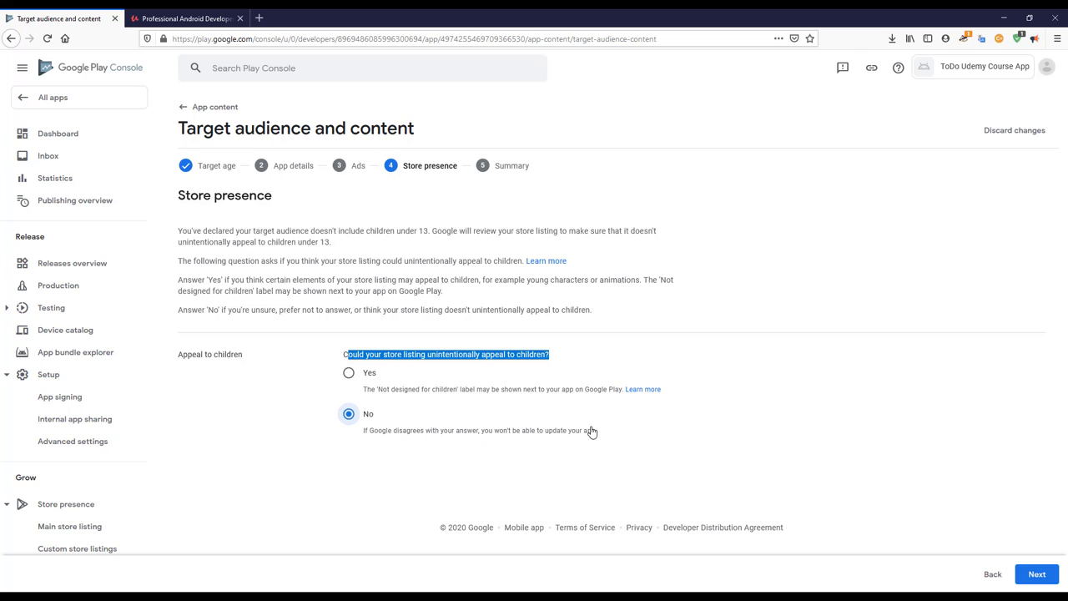
left_click(349, 374)
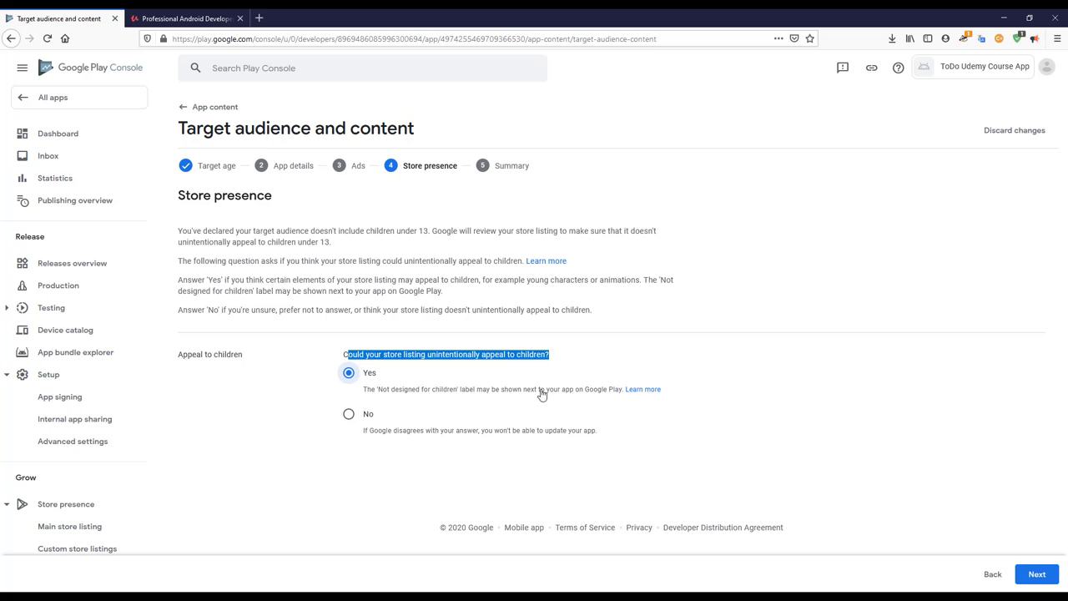
left_click(1039, 579)
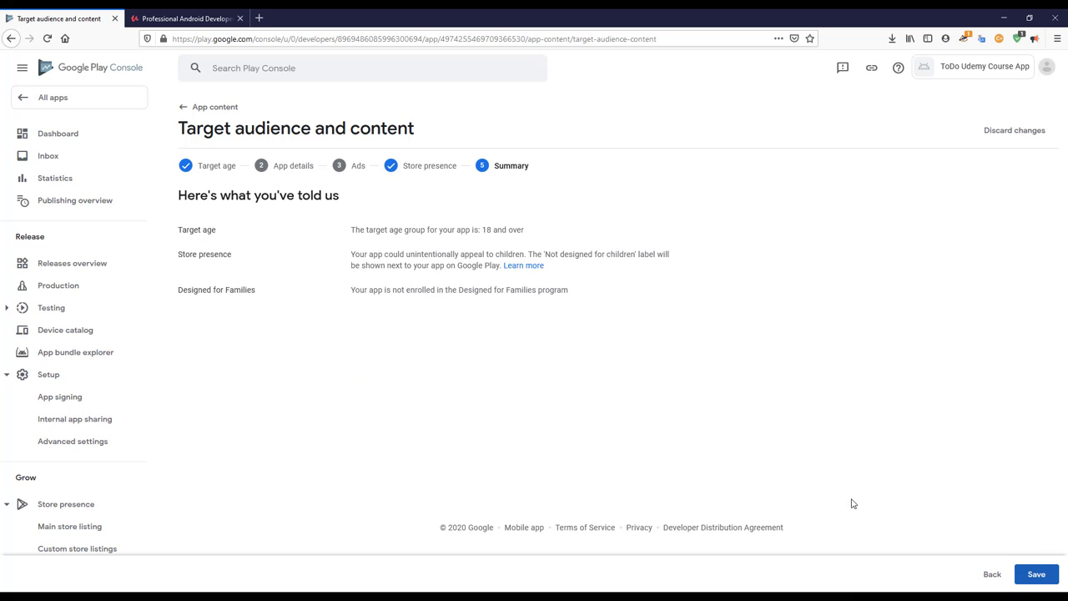
- Save the Target audience and content declaration and return to the App content overview to check the remaining tasks
left_click(1039, 576)
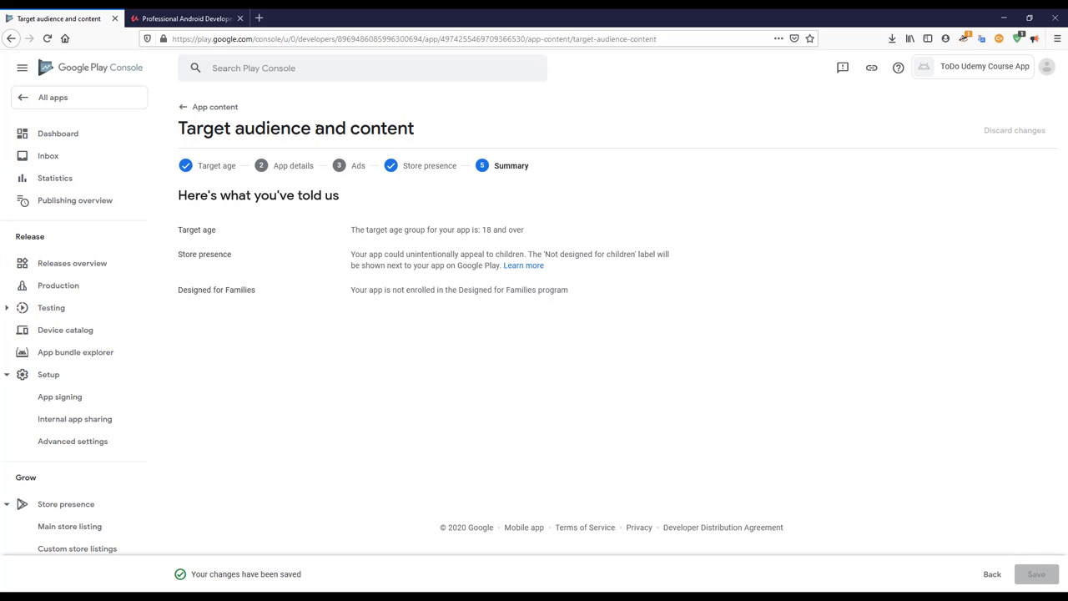
left_click(206, 107)
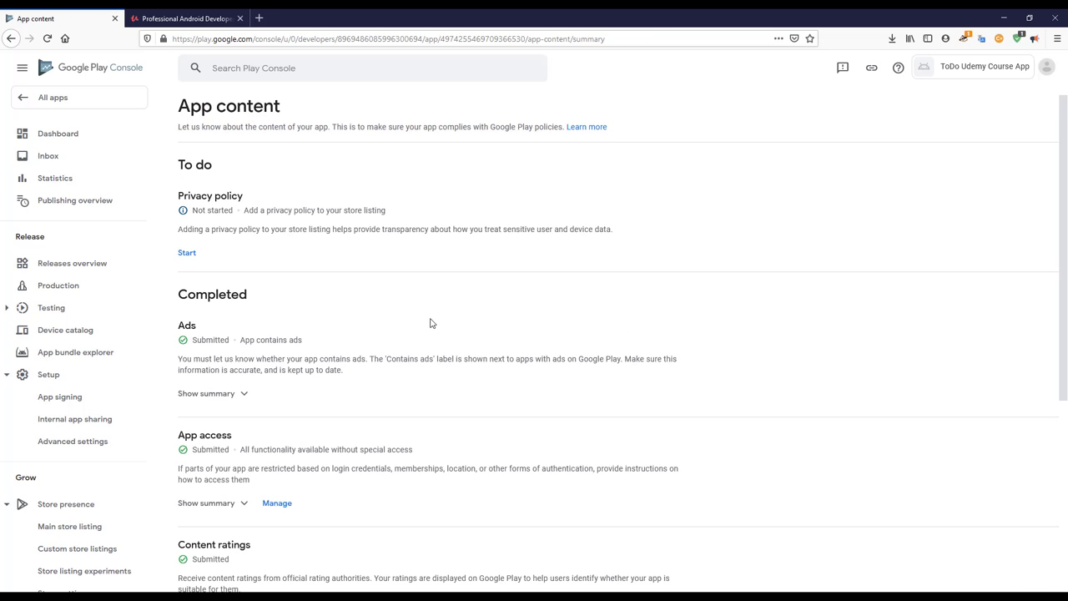
scroll(431, 322, "down", 5)
scroll(432, 325, "up", 5)
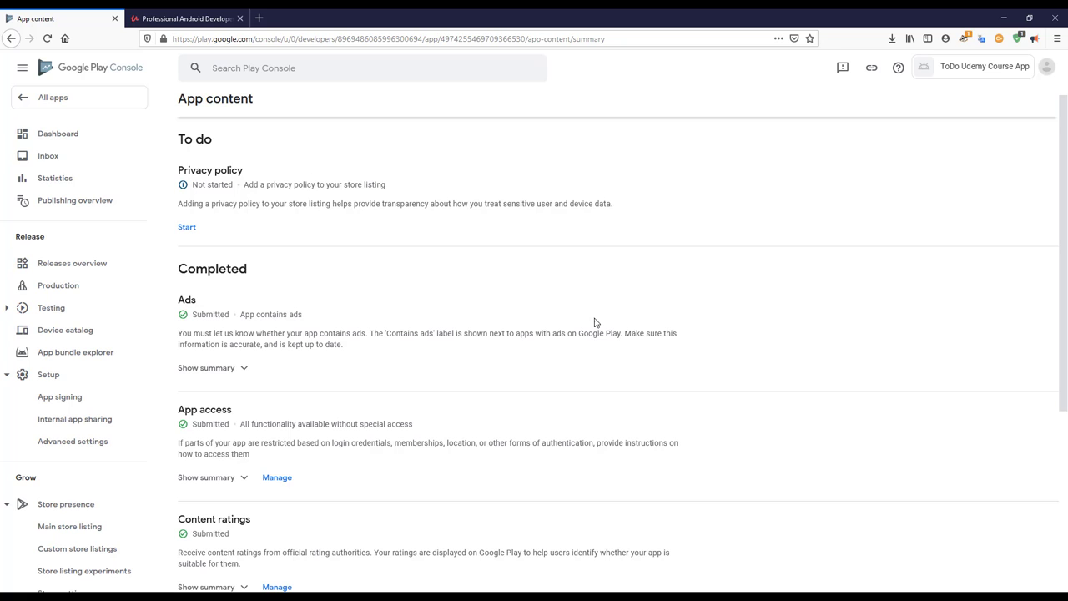
scroll(183, 226, "up", 1)
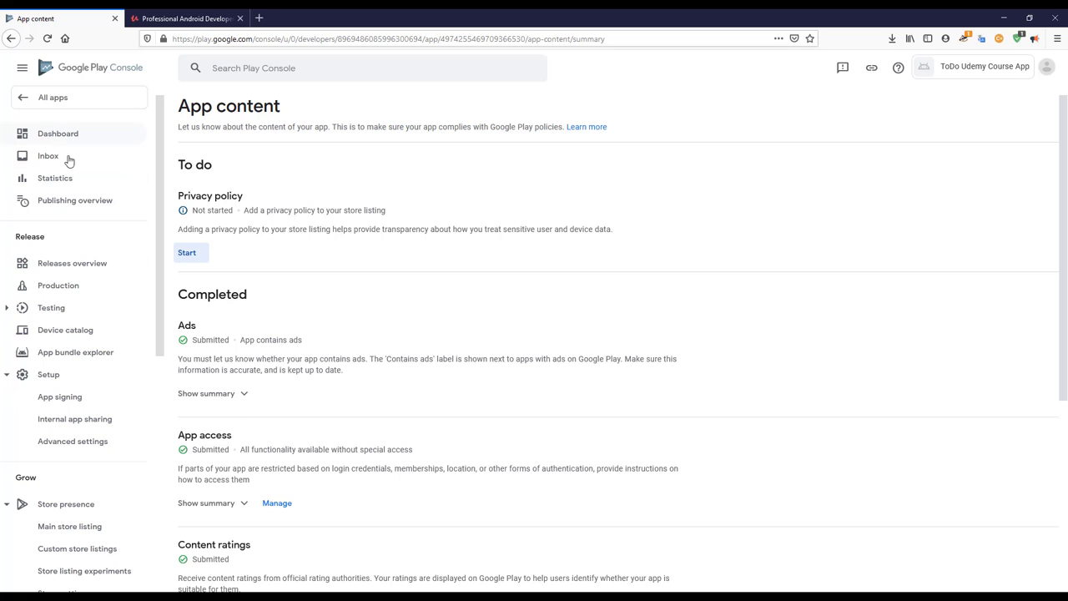
- Look over the Releases overview and go from there to the Main store listing page
left_click(85, 263)
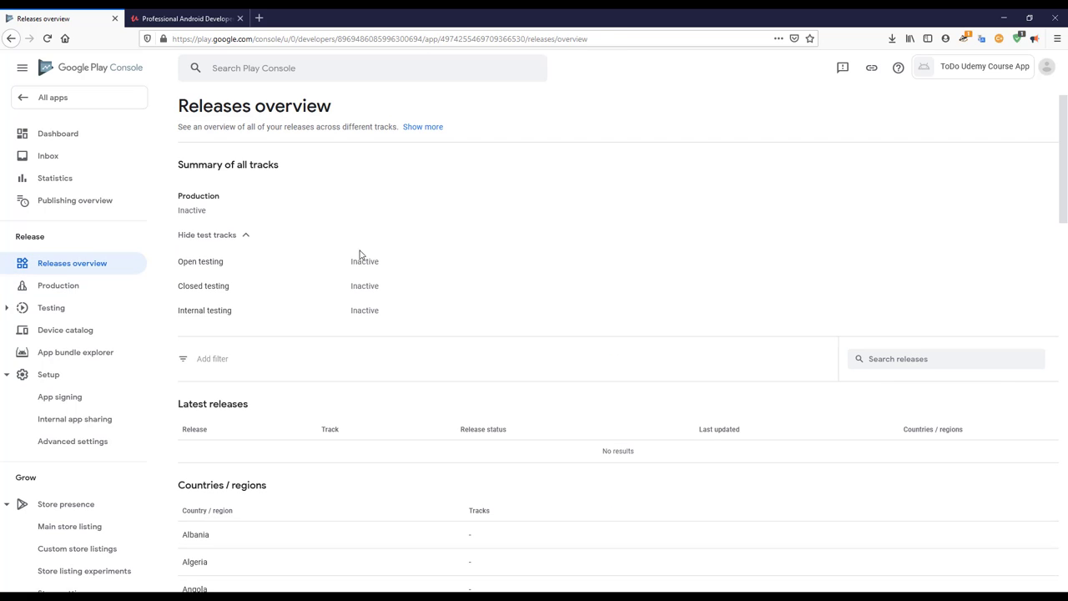
scroll(386, 255, "down", 1)
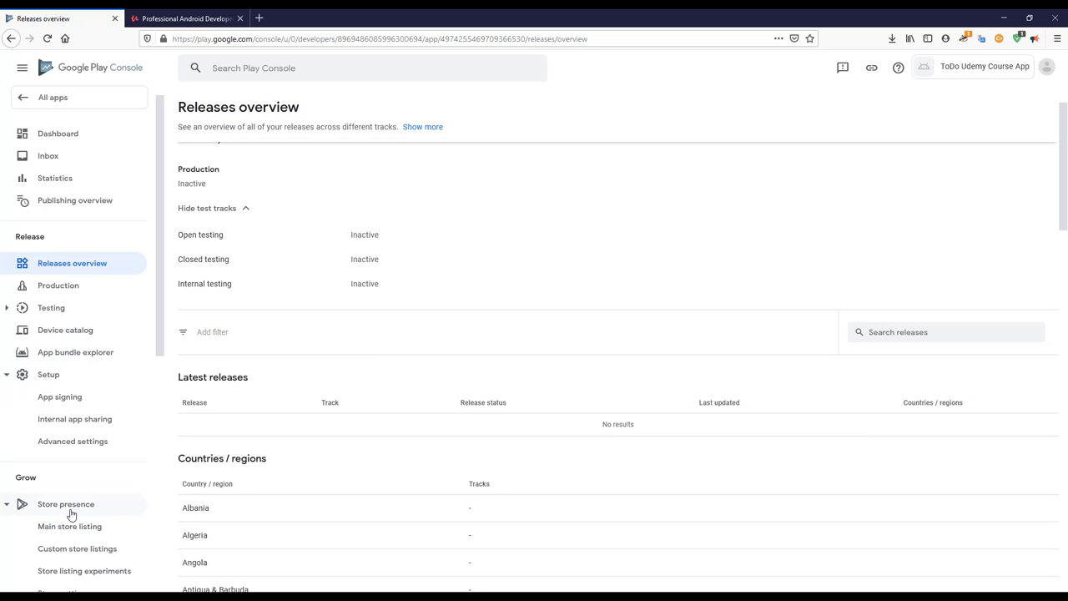
left_click(46, 506)
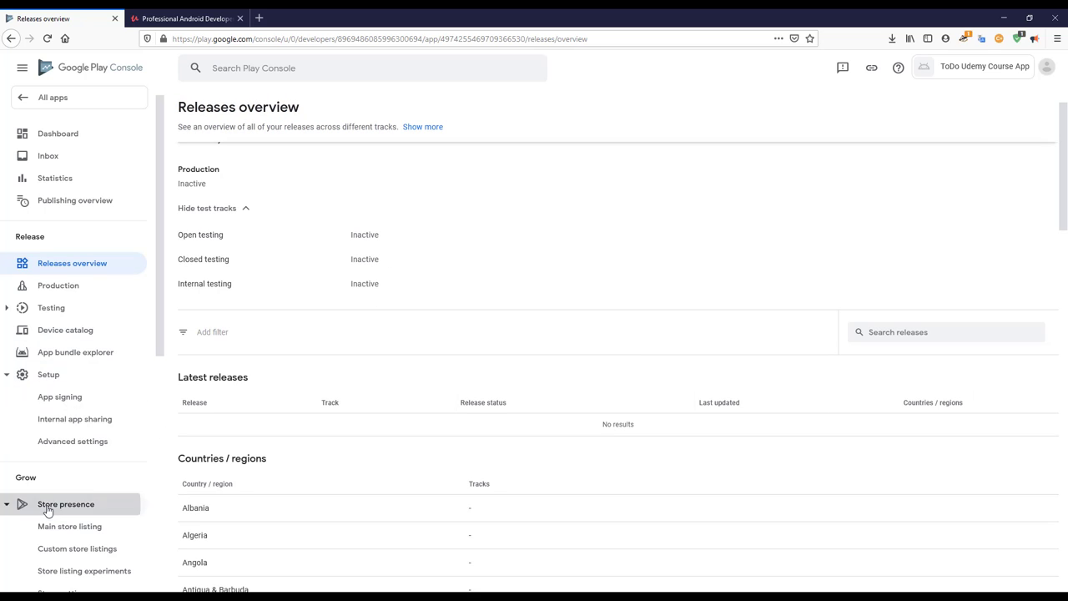
left_click(22, 505)
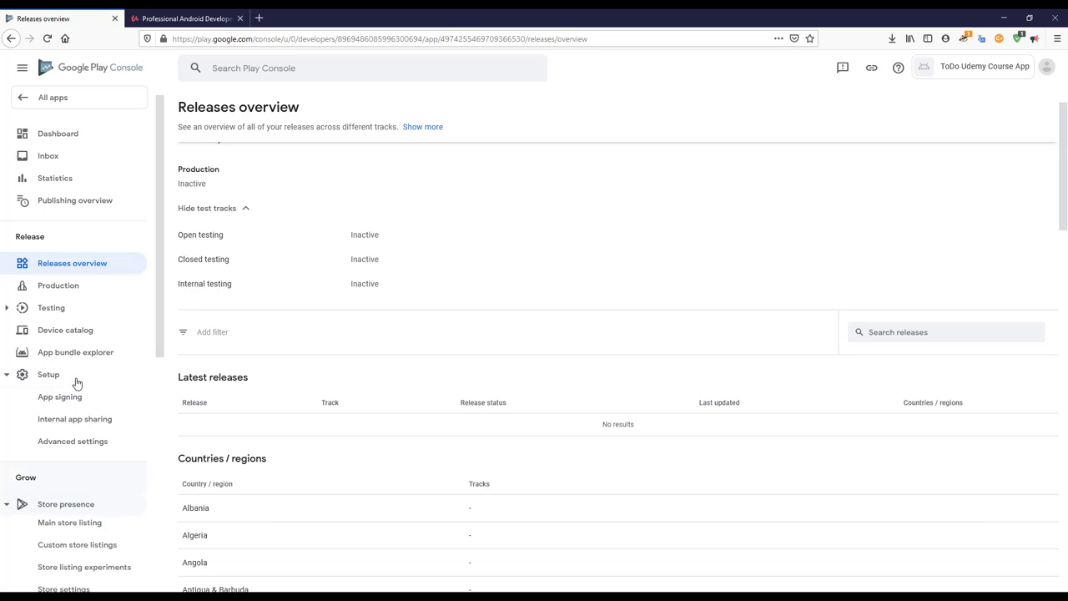
scroll(80, 388, "down", 2)
left_click(64, 367)
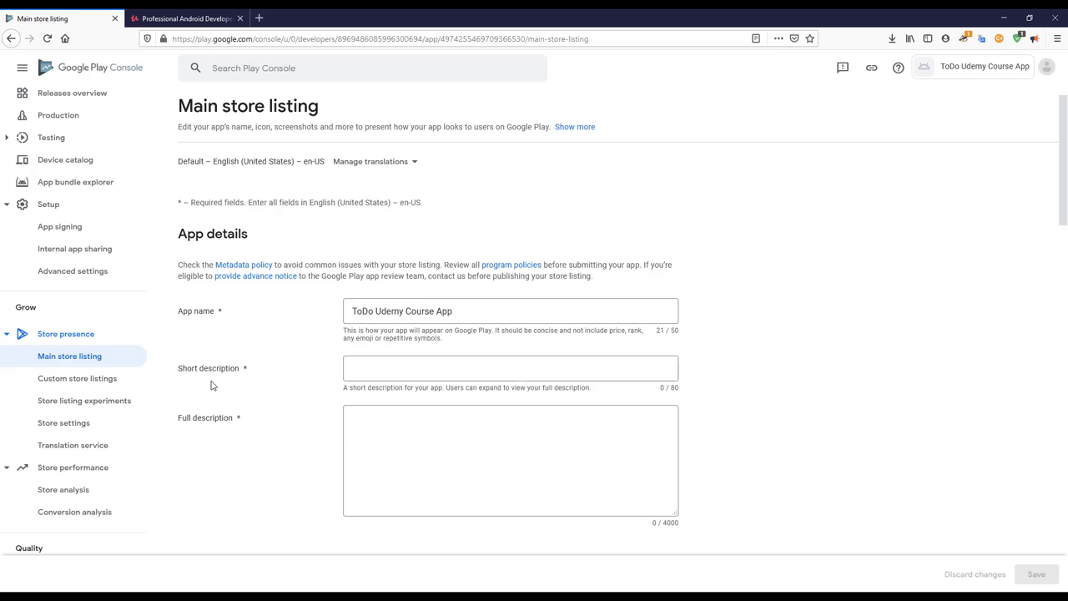
- Copy the course subtitle from the Udemy course landing page into the store listing's short description
left_click(414, 377)
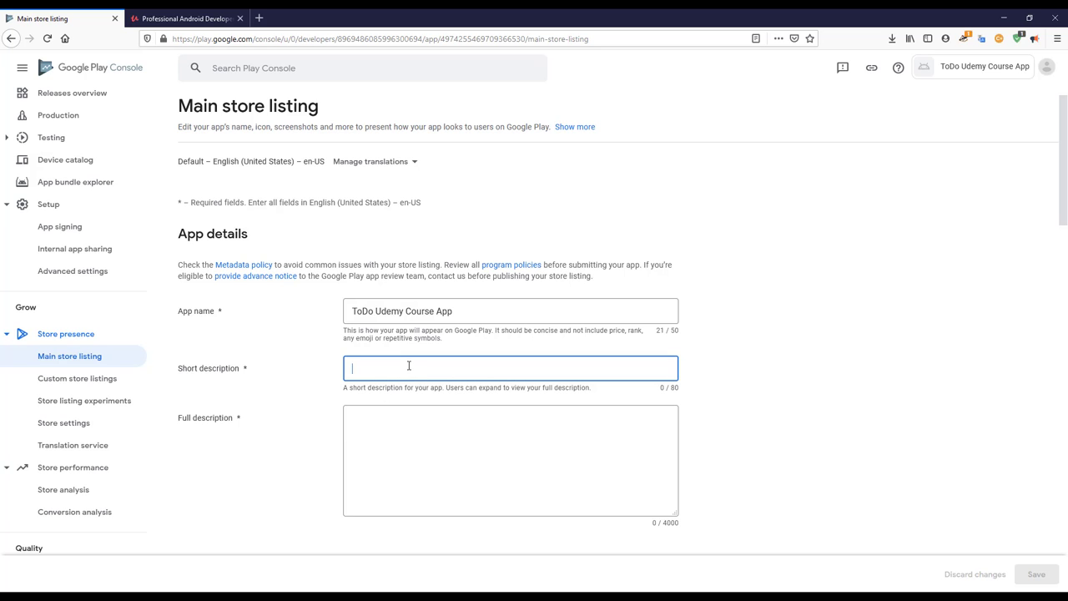
left_click(196, 19)
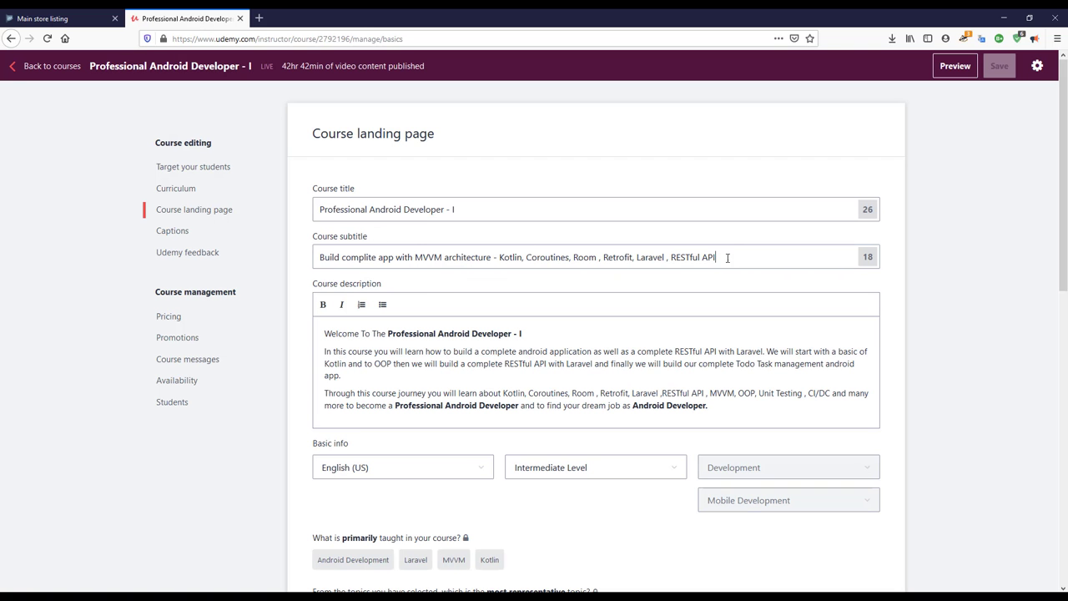
left_click_drag(728, 258, 226, 268)
key("ctrl+c")
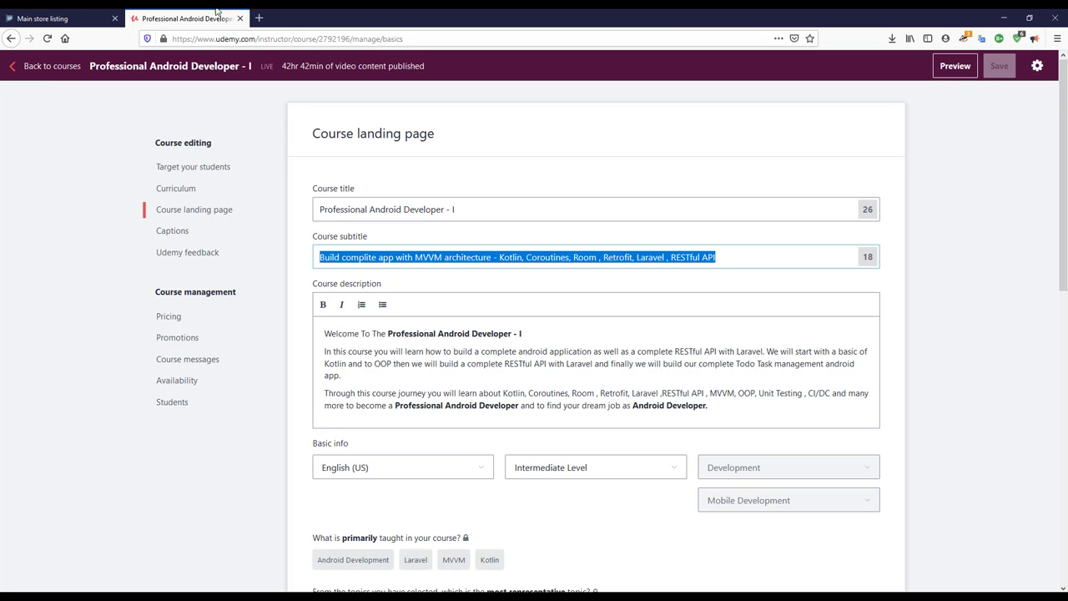
left_click(50, 18)
left_click(382, 372)
key("ctrl+v")
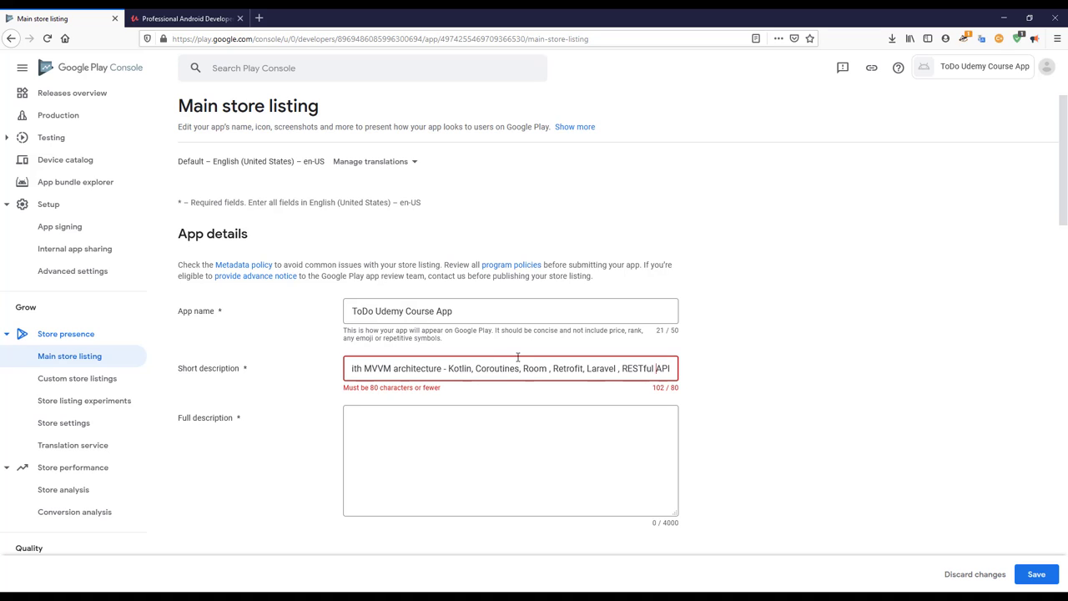
- Shorten the short description to "Build complite app with MVVM architecture - Kotlin, Coroutines, Room , Retrofit" by removing the Laravel and RESTful API mentions
left_click_drag(411, 374, 295, 371)
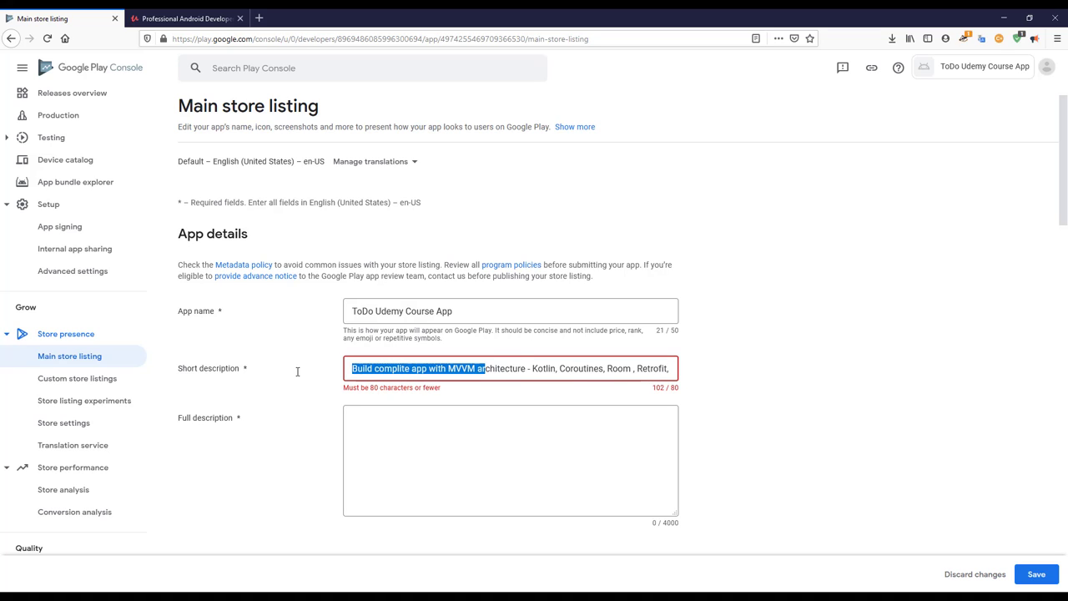
left_click(486, 387)
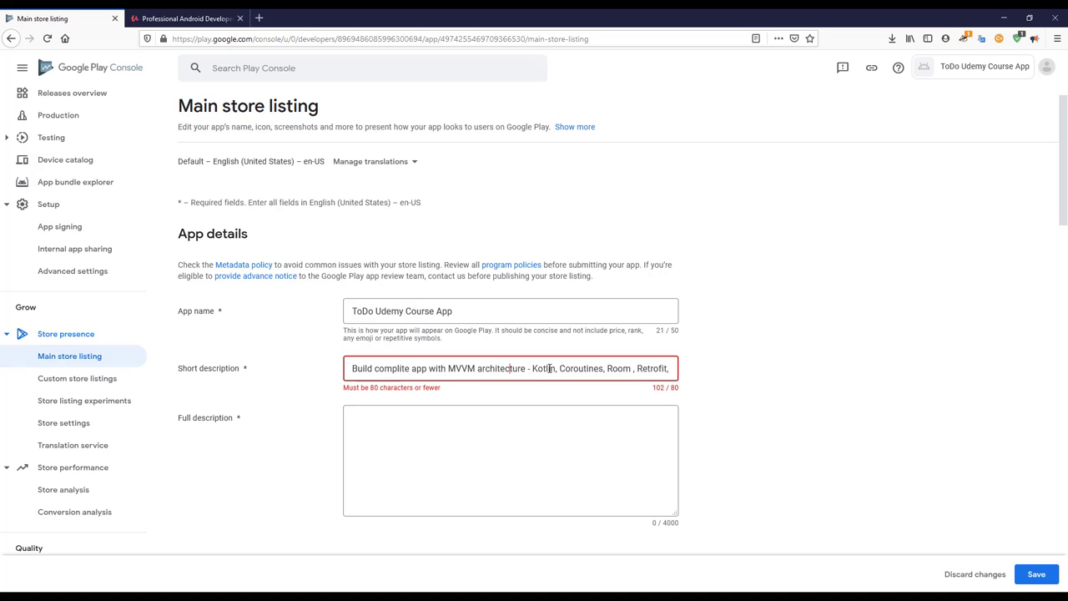
left_click_drag(631, 367, 730, 365)
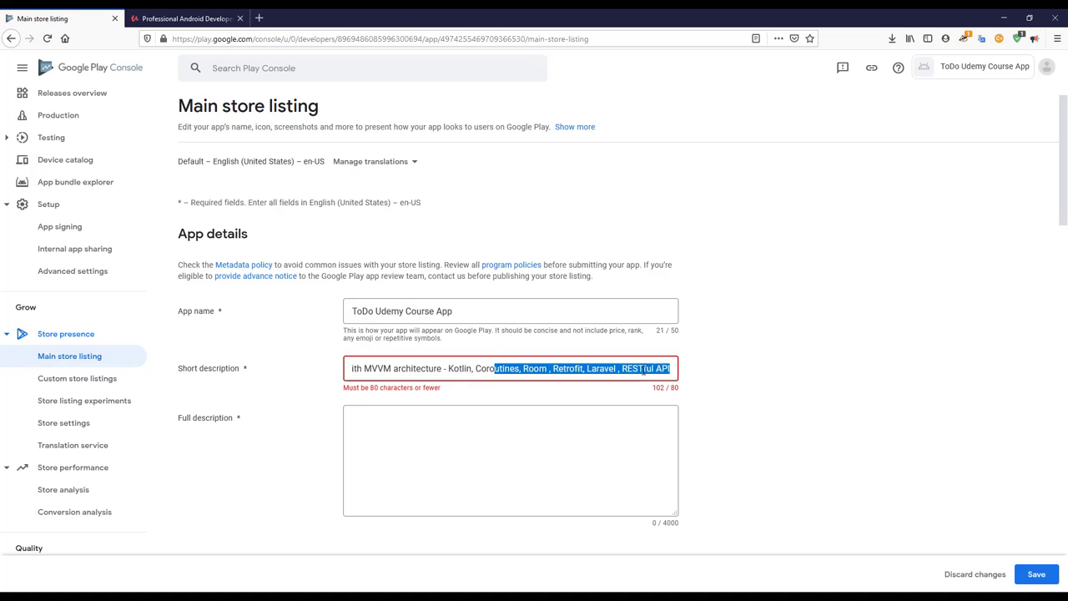
left_click(618, 368)
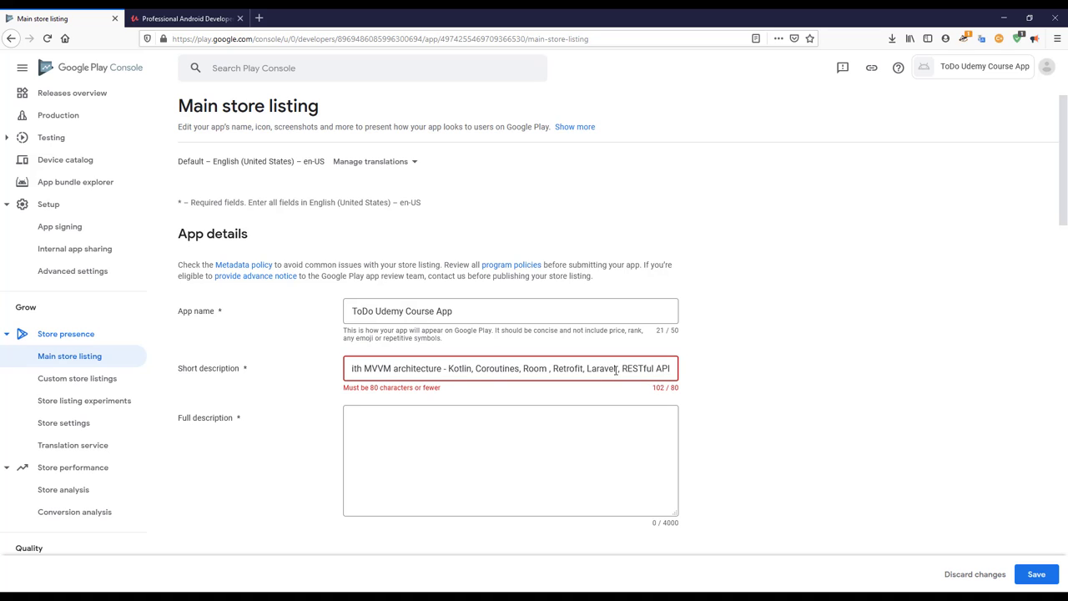
left_click_drag(721, 366, 737, 369)
key("BackSpace")
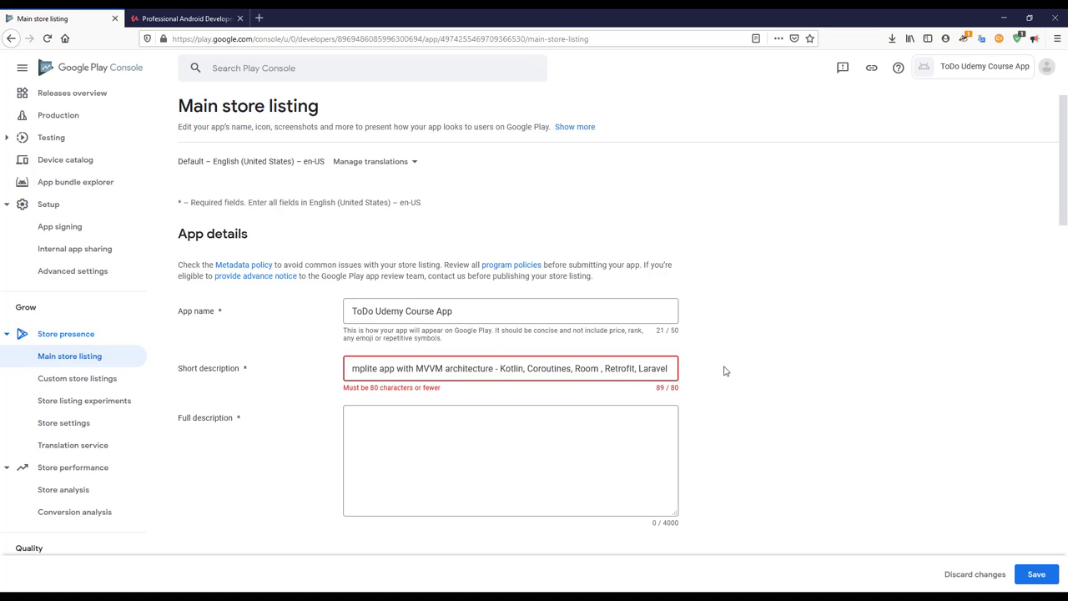
left_click_drag(636, 368, 672, 368)
key("BackSpace")
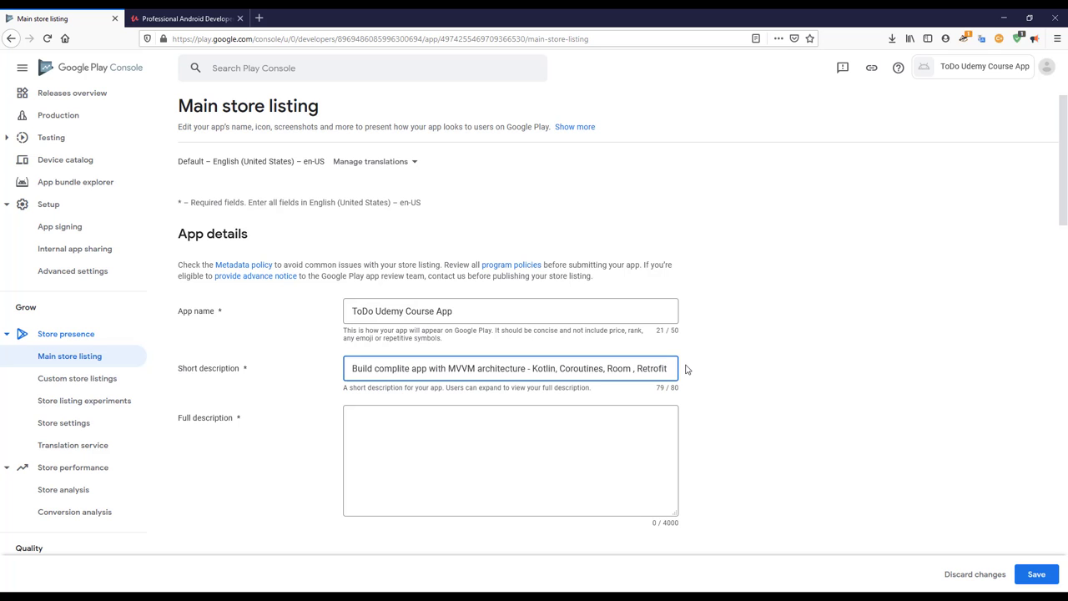
- Copy the whole course description from the Udemy course landing page into the store listing's full description
left_click(206, 19)
left_click_drag(324, 333, 785, 438)
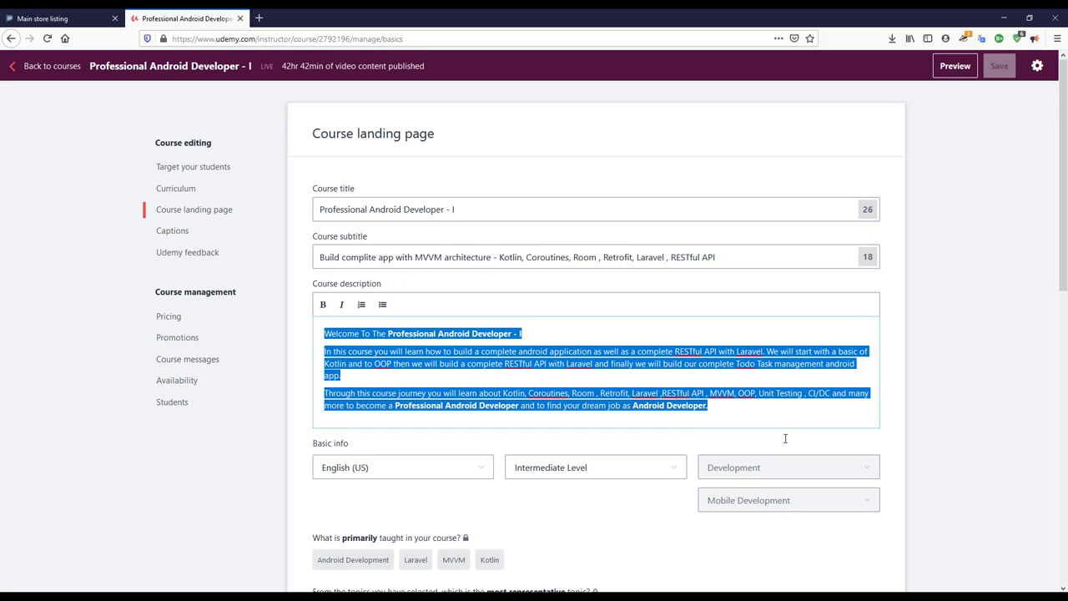
left_click(50, 18)
left_click(504, 451)
key("ctrl+v")
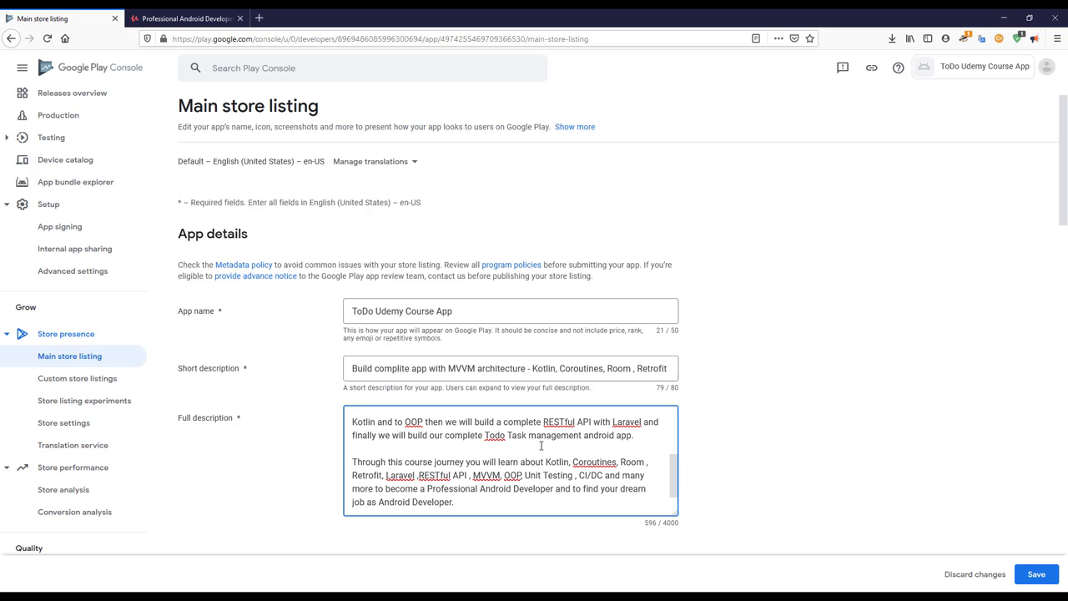
- Check the app icon's size requirements and upload the blue icon with the illustrated woman holding a laptop
scroll(576, 429, "down", 3)
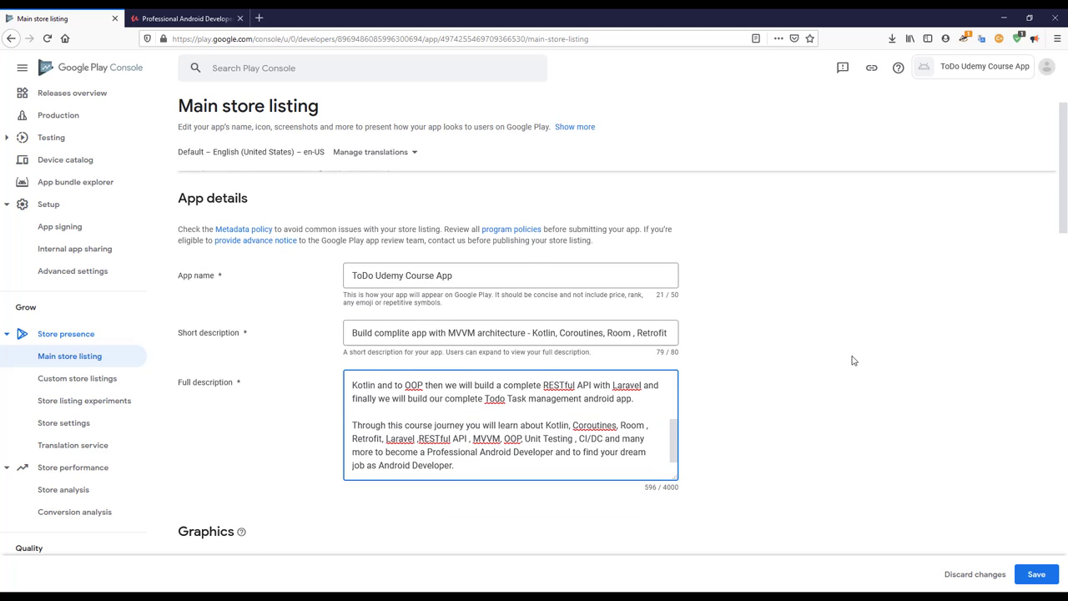
scroll(557, 428, "down", 1)
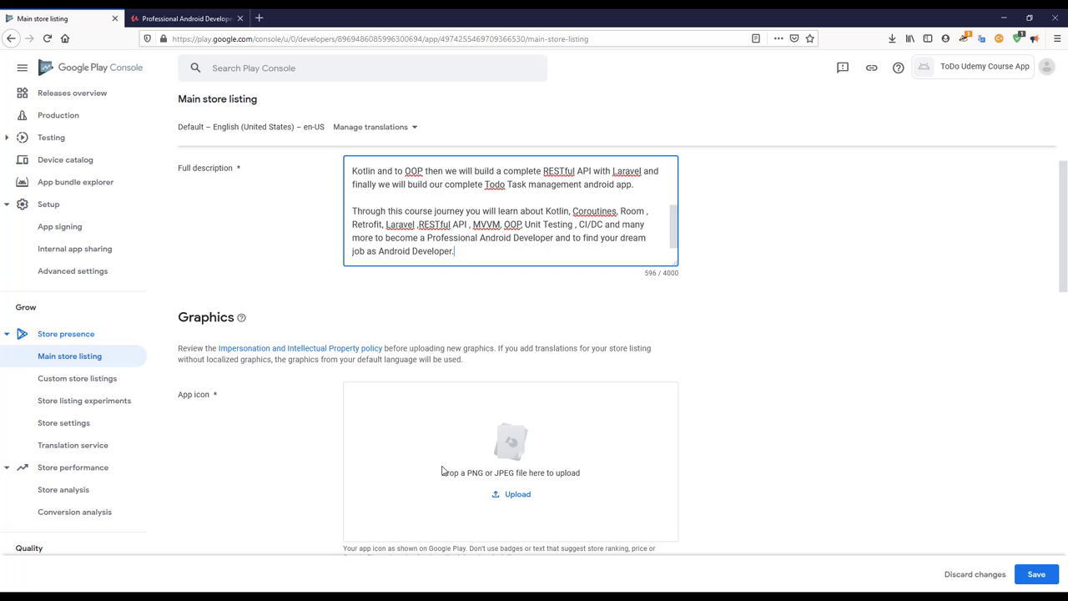
scroll(574, 428, "down", 1)
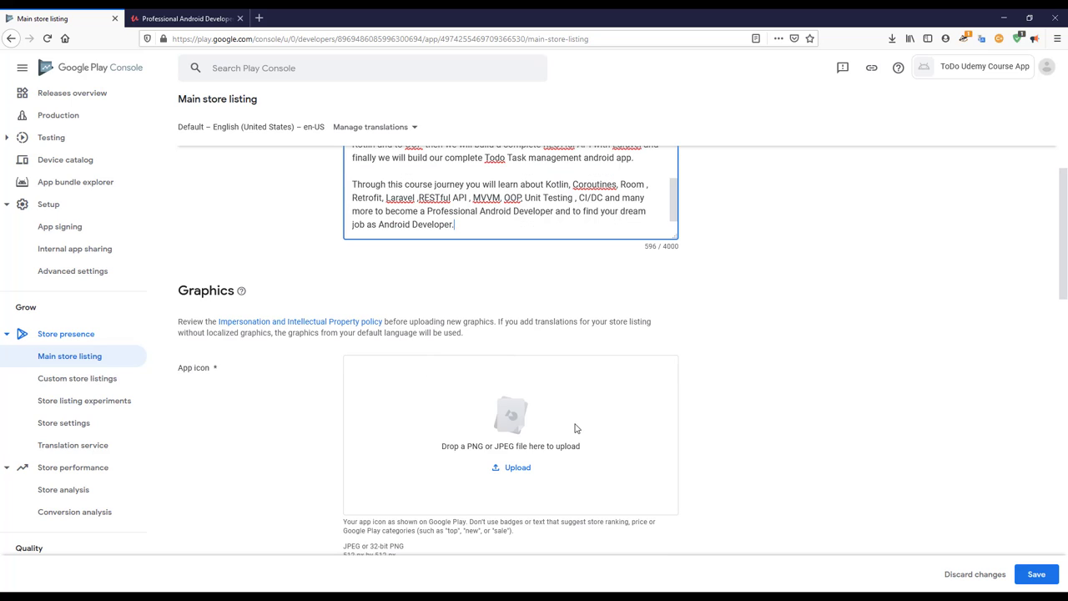
scroll(417, 430, "down", 1)
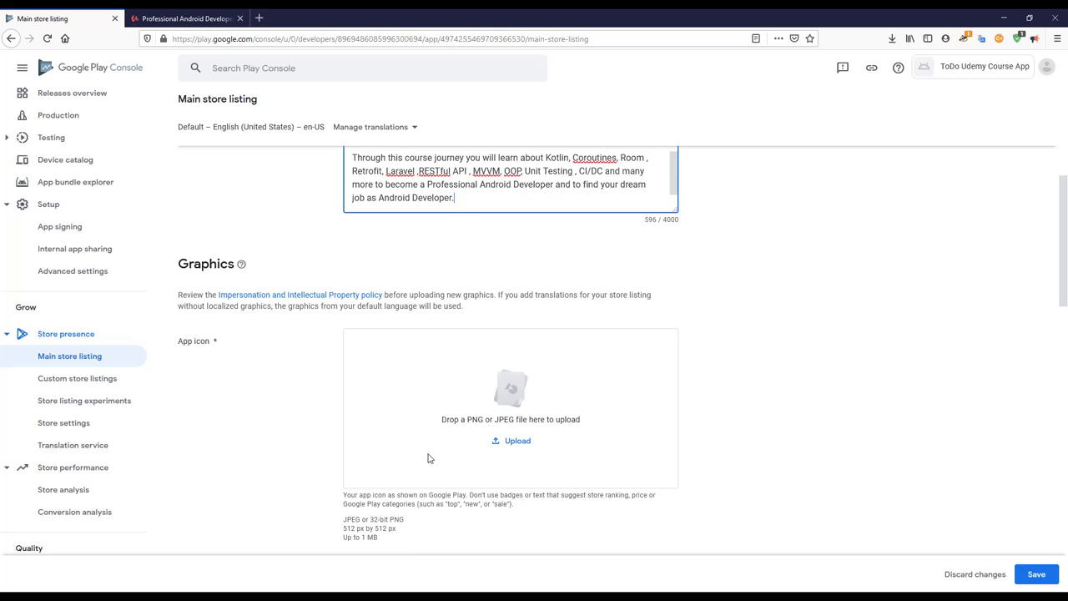
left_click_drag(350, 419, 388, 528)
left_click(350, 538)
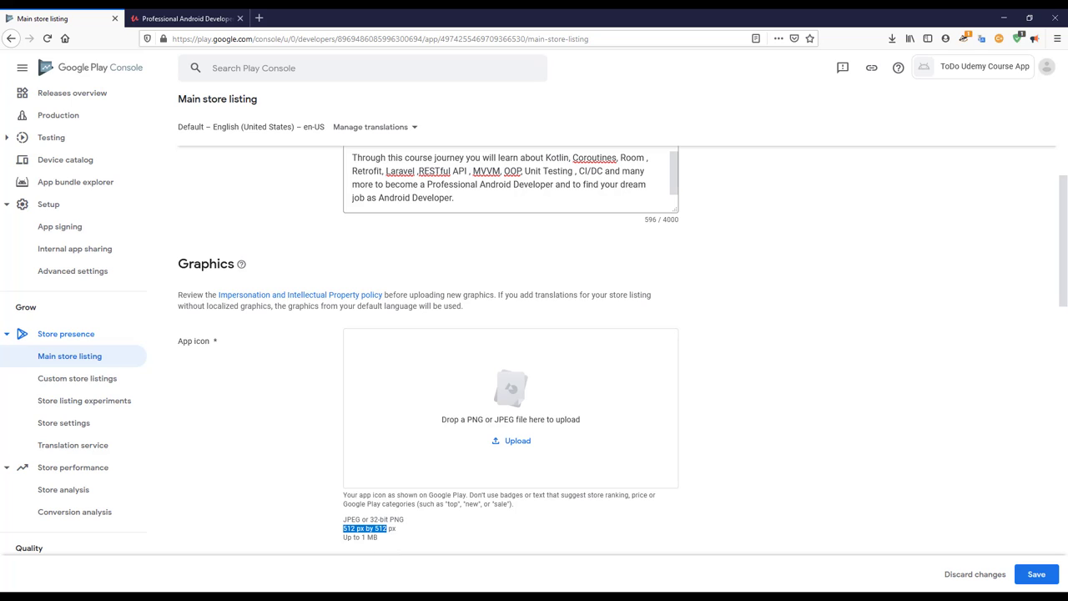
key("alt+Tab")
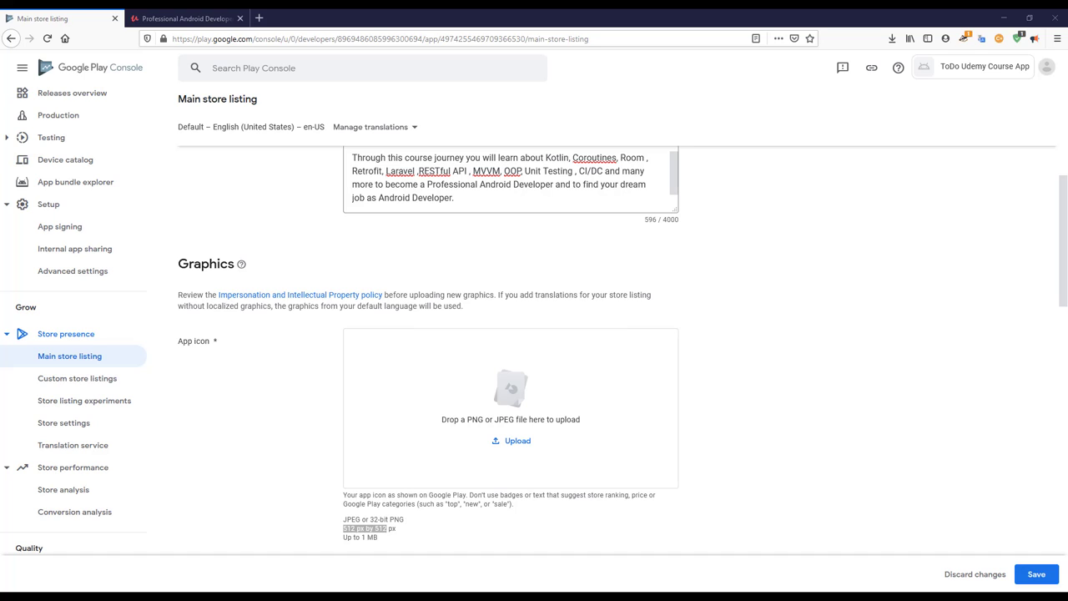
left_click_drag(1067, 392, 458, 424)
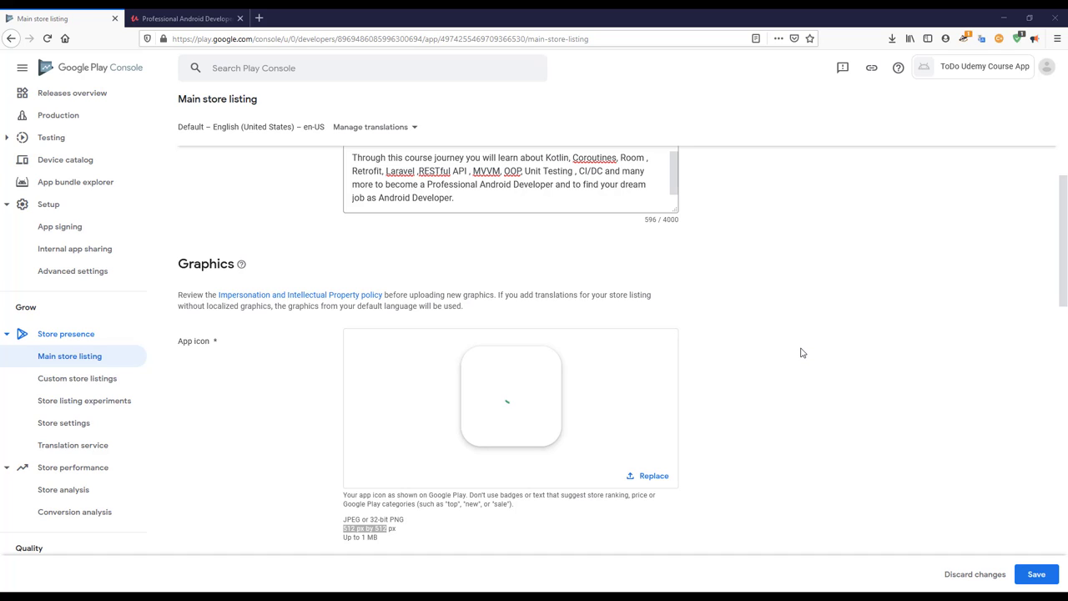
- Try to upload an image as the feature graphic, check the required dimensions and remove the image
scroll(800, 352, "down", 2)
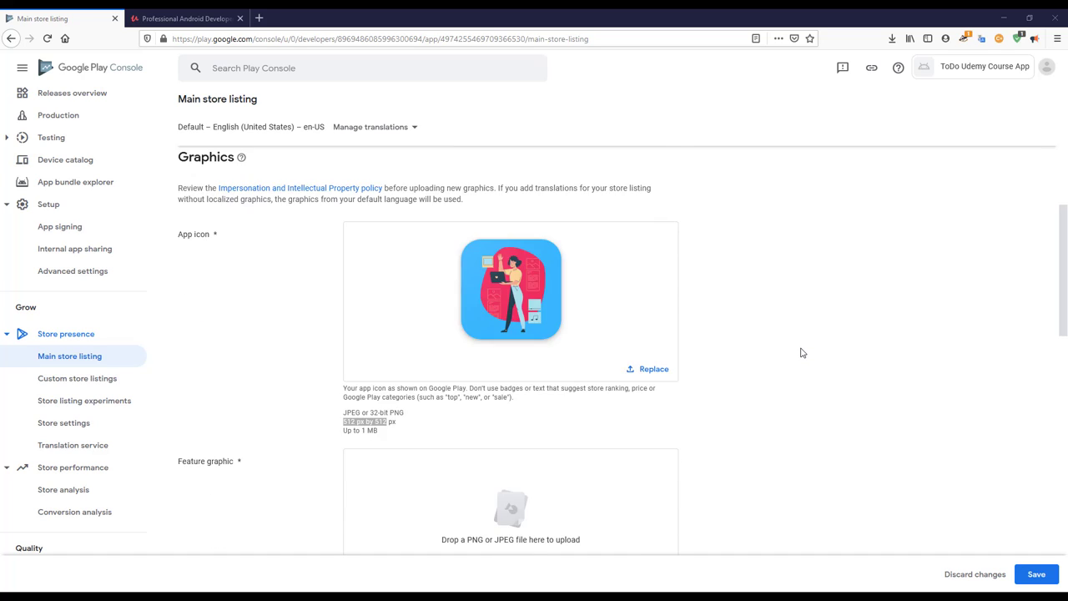
scroll(801, 353, "down", 1)
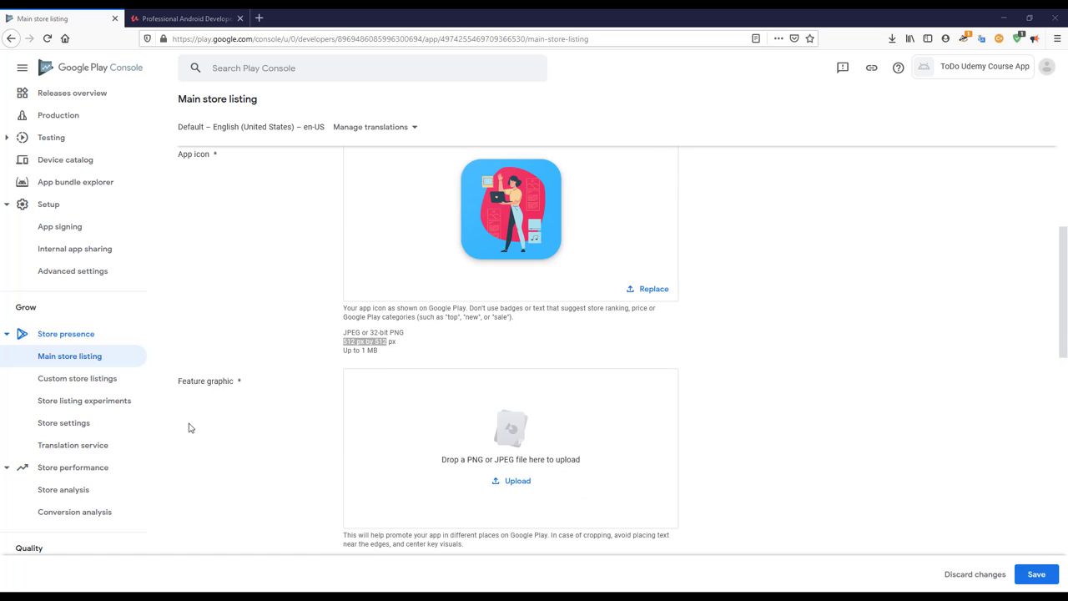
scroll(576, 405, "down", 1)
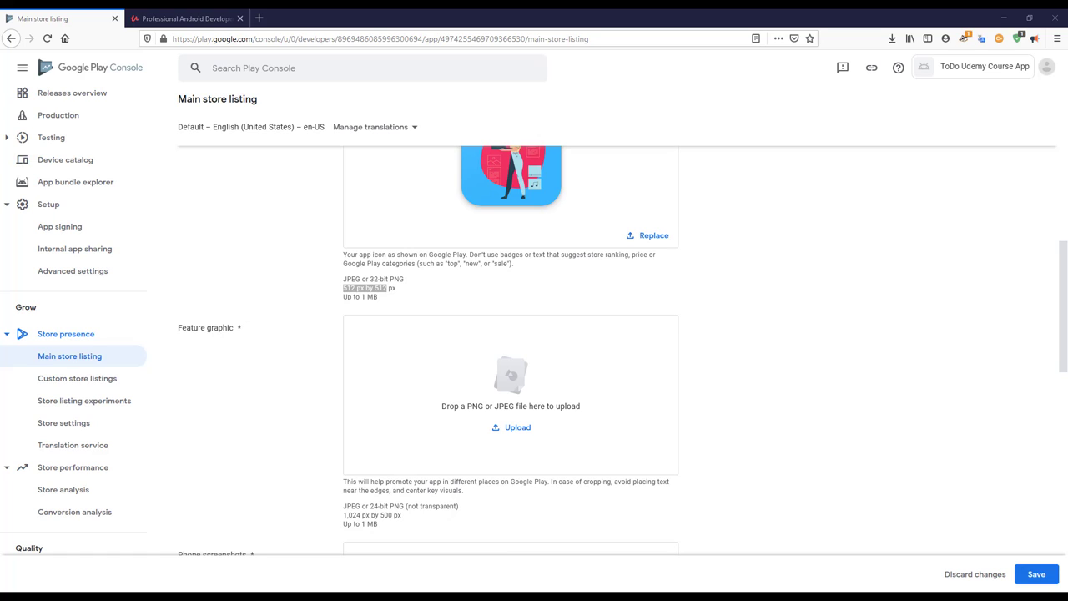
left_click_drag(970, 506, 417, 395)
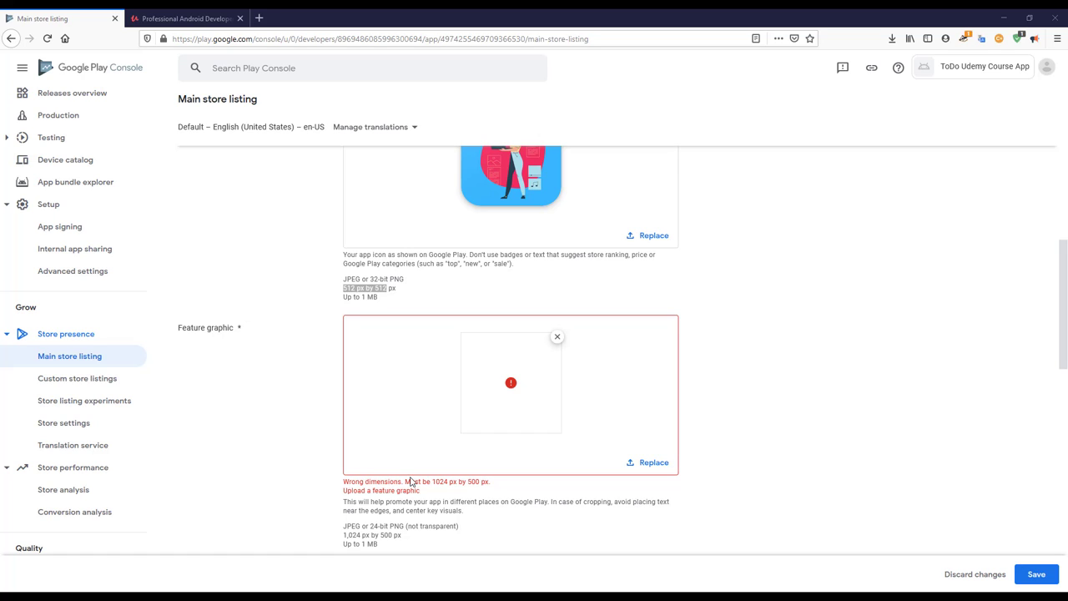
left_click_drag(413, 482, 451, 481)
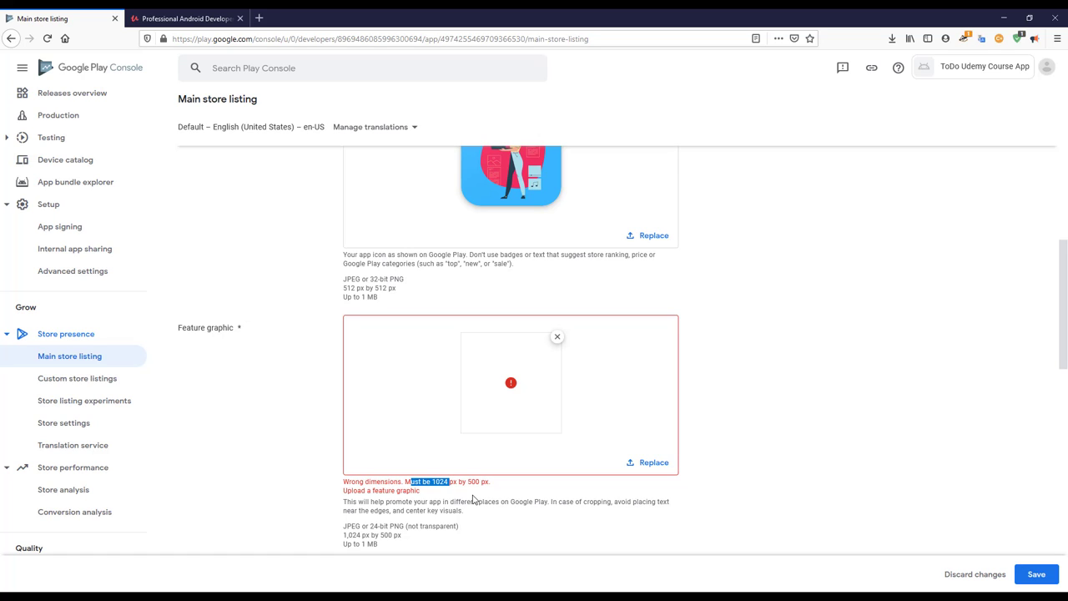
left_click(484, 484)
left_click(558, 338)
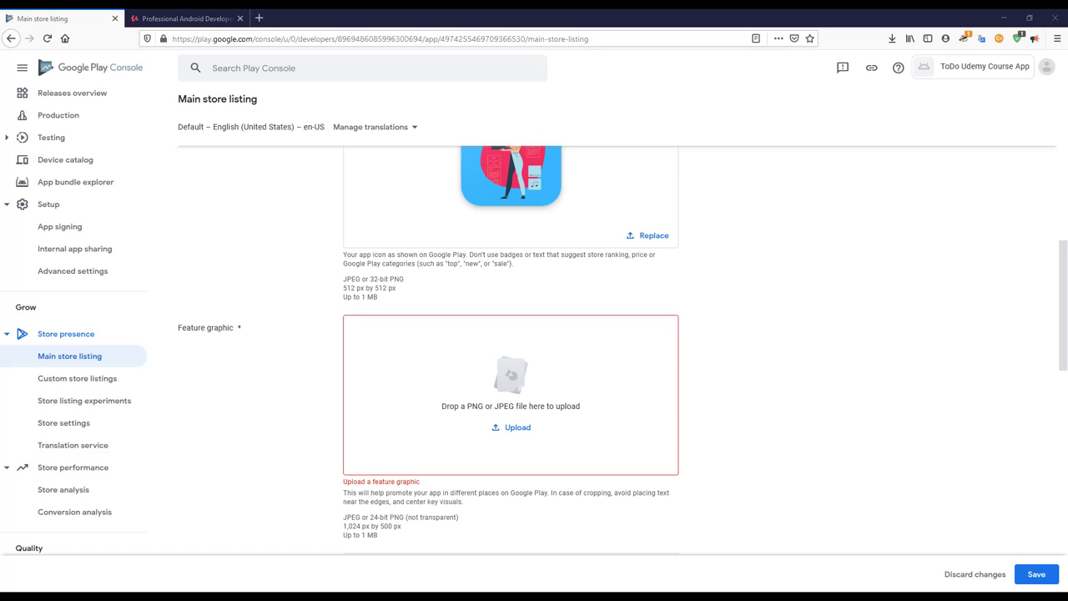
- Upload the purple ToDo banner as the feature graphic and add seven app screenshots to the phone screenshots
left_click_drag(458, 394, 427, 393)
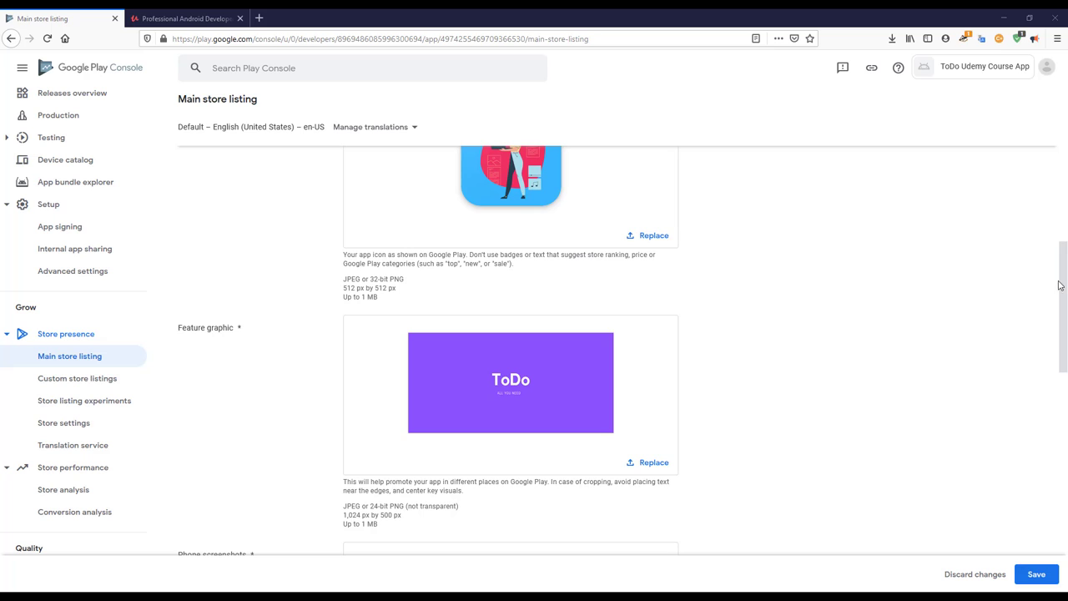
scroll(1062, 371, "down", 4)
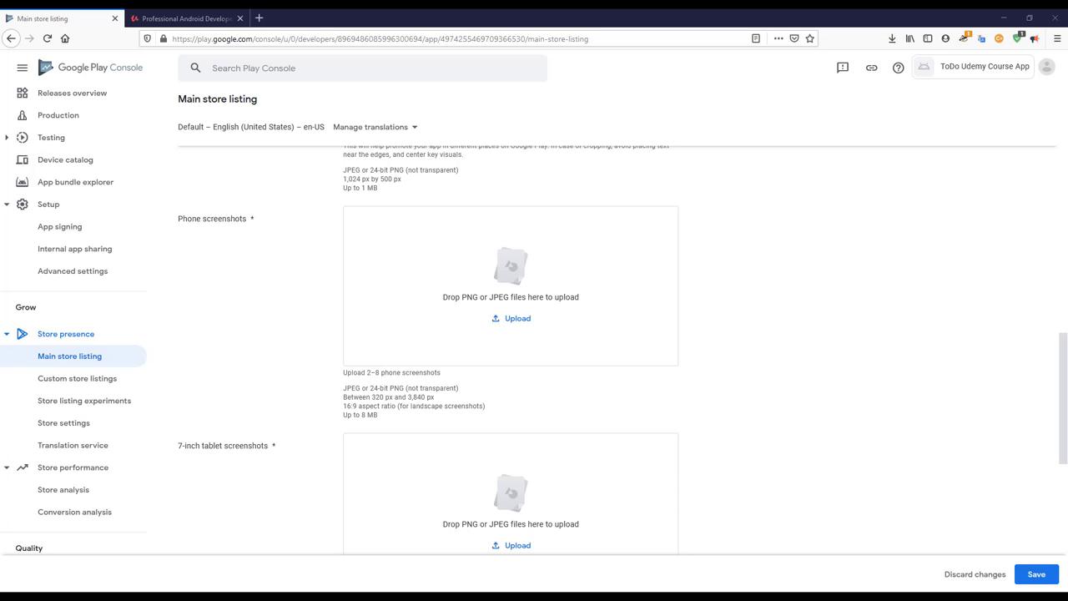
left_click_drag(583, 508, 446, 298)
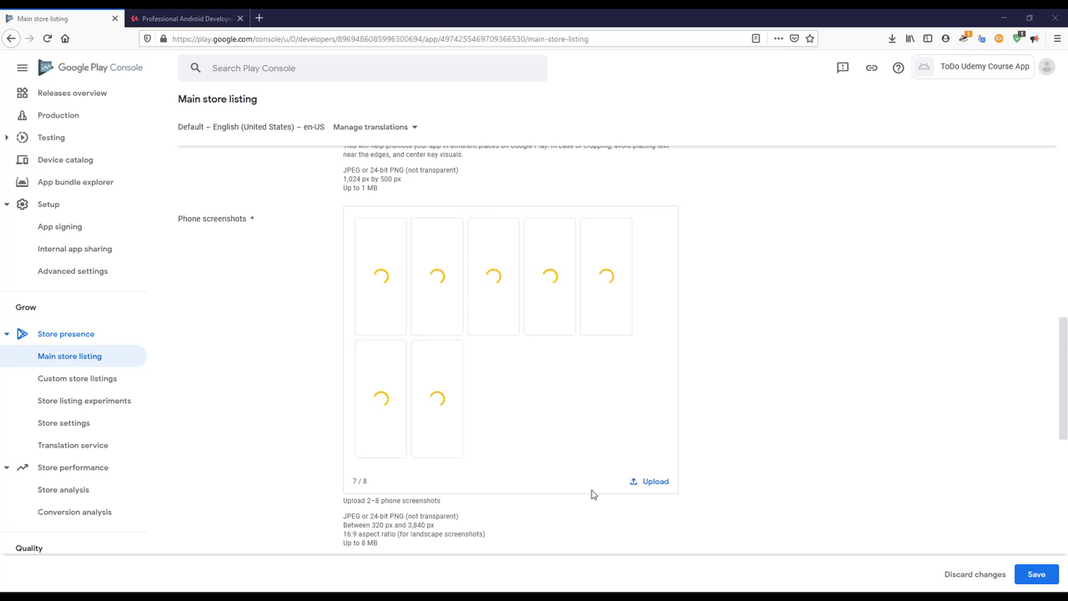
- Upload the login screen screenshot to both the 7-inch and the 10-inch tablet screenshots
scroll(592, 495, "down", 3)
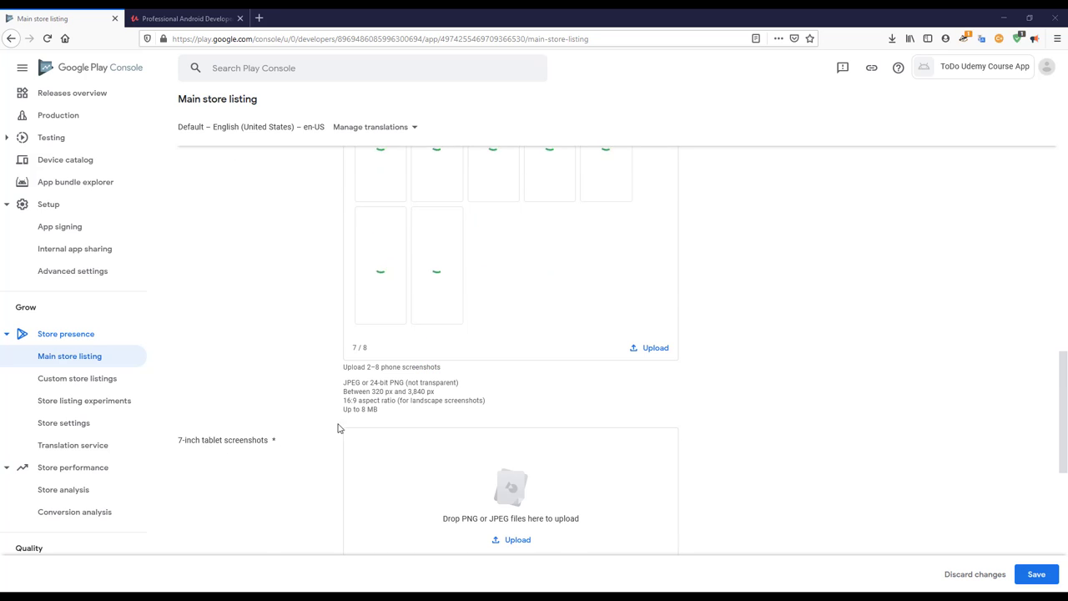
scroll(596, 381, "down", 1)
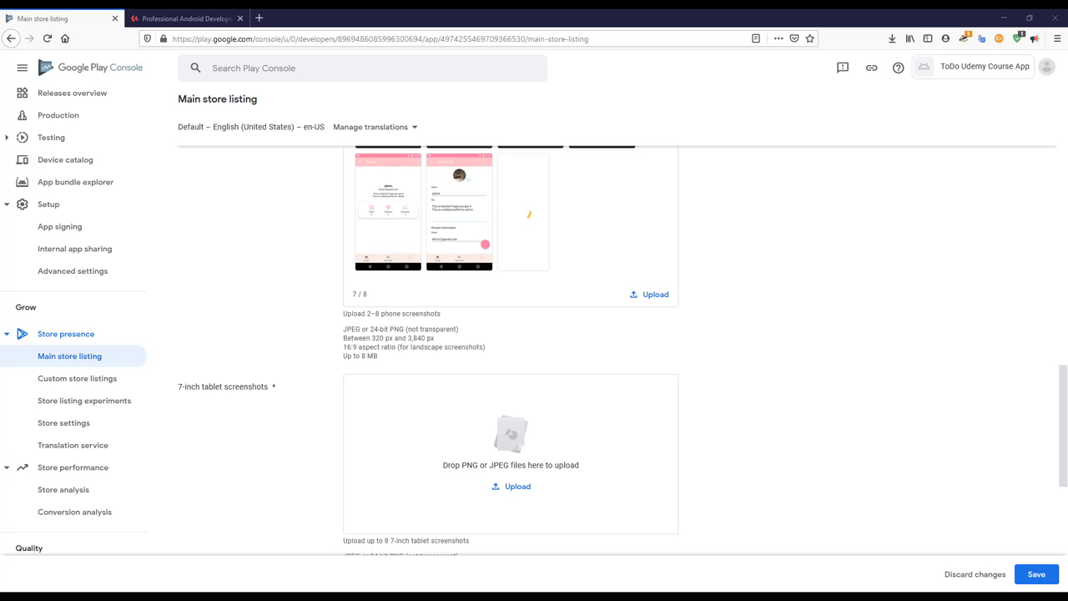
left_click_drag(501, 375, 405, 436)
scroll(576, 420, "down", 2)
scroll(577, 420, "down", 2)
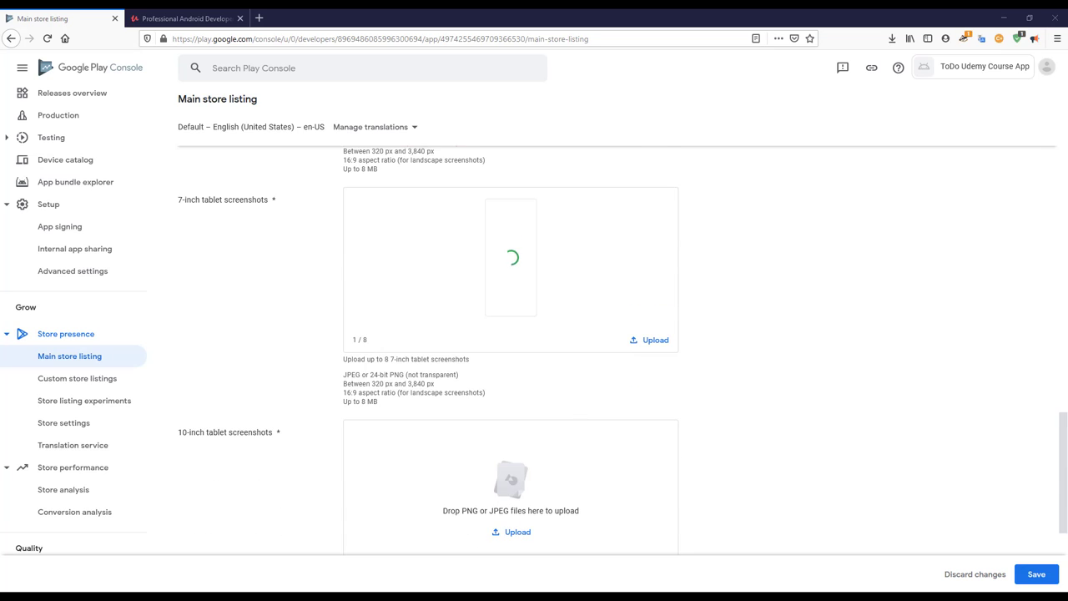
left_click_drag(359, 434, 409, 468)
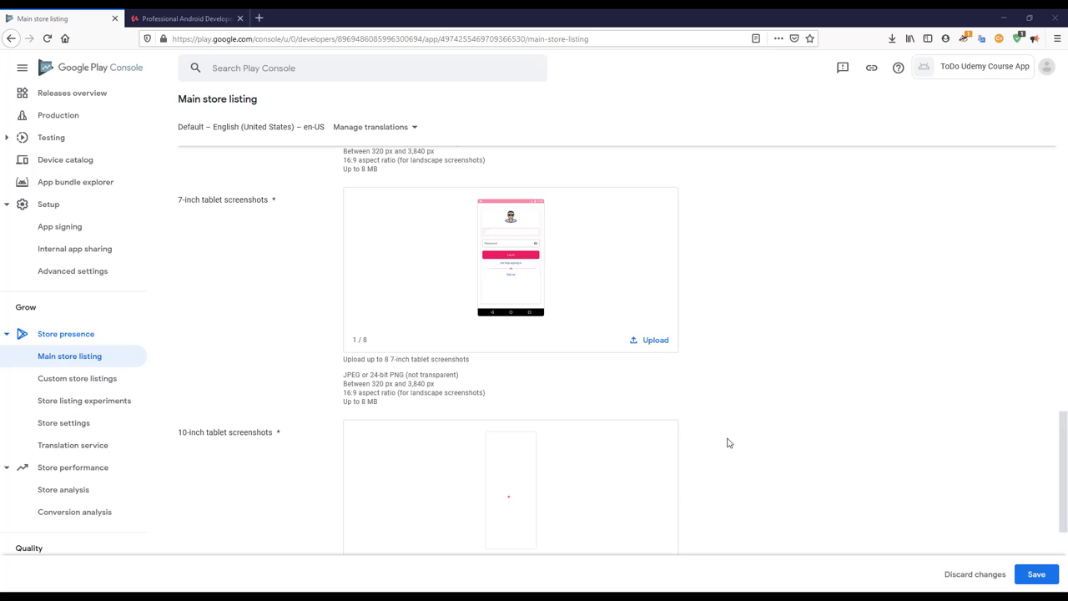
- Review the whole main store listing, leaving the optional video URL empty, and save the listing
scroll(727, 443, "down", 2)
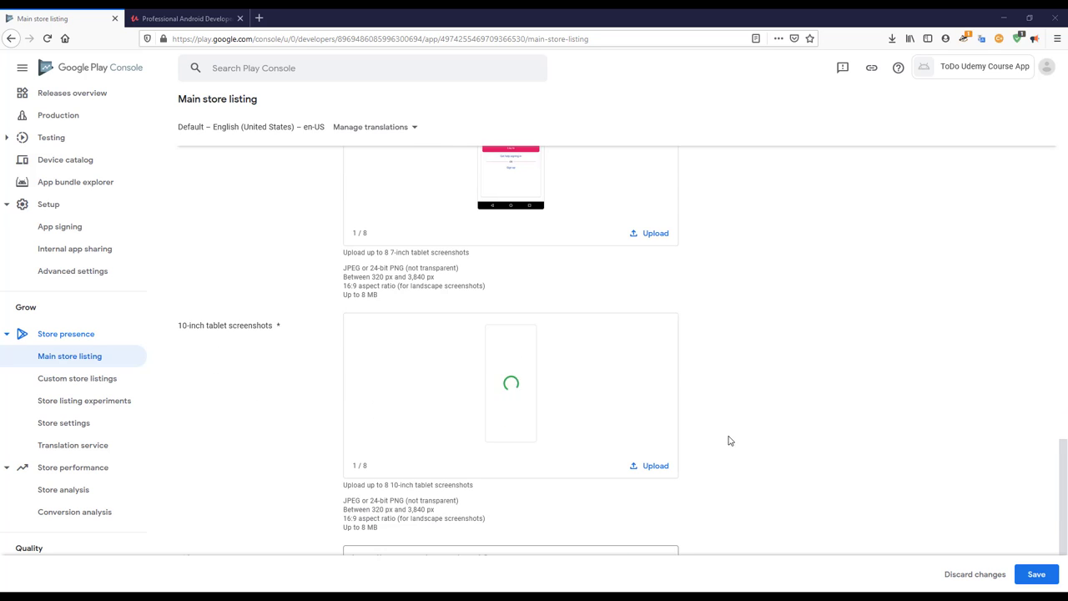
scroll(392, 402, "down", 2)
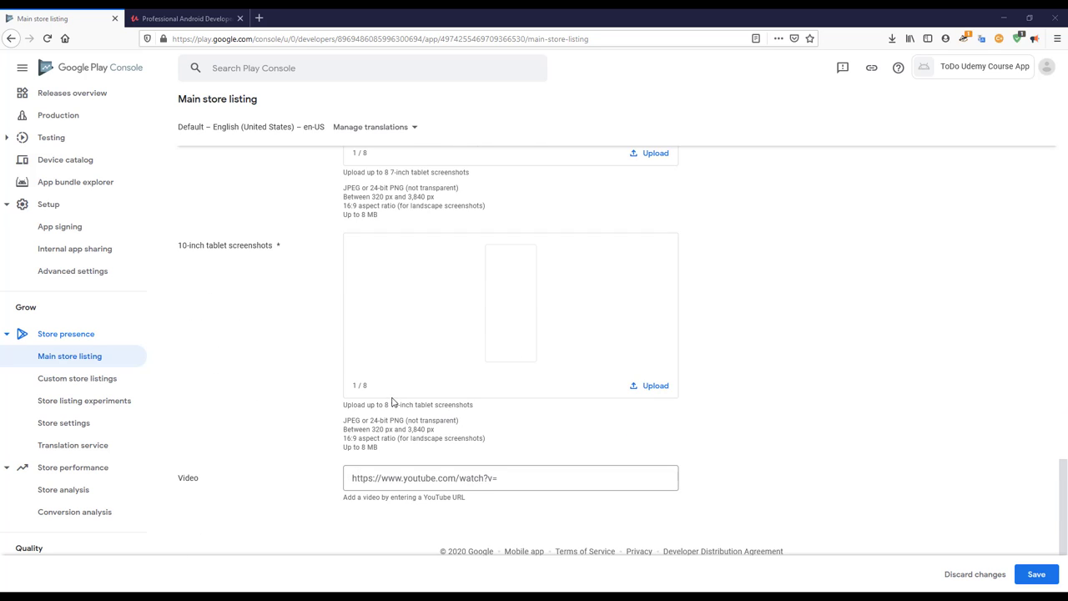
scroll(392, 402, "down", 1)
left_click(583, 452)
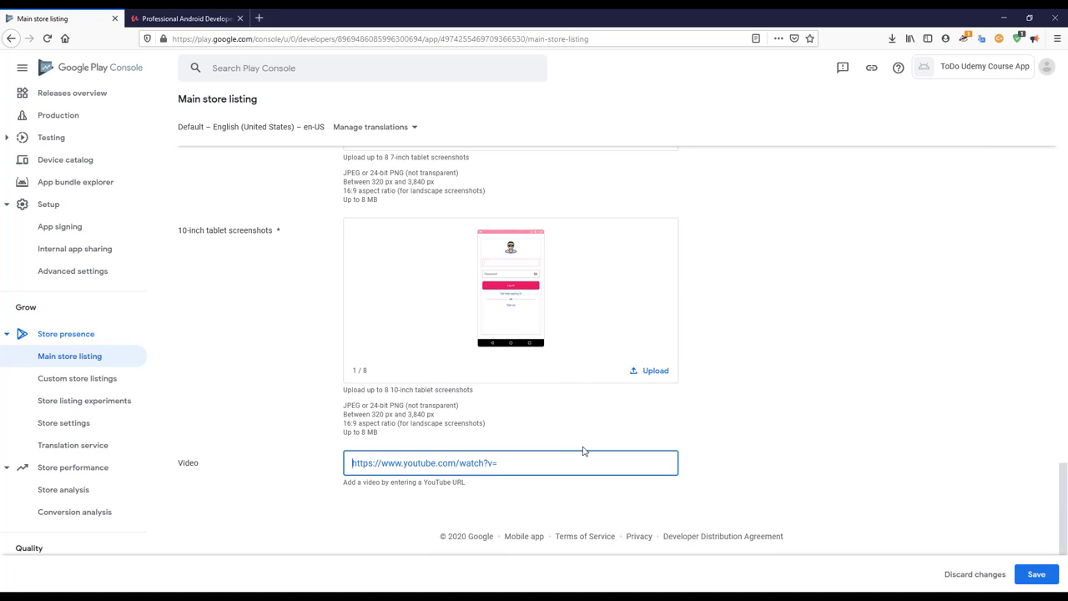
scroll(748, 408, "up", 3)
scroll(748, 407, "up", 15)
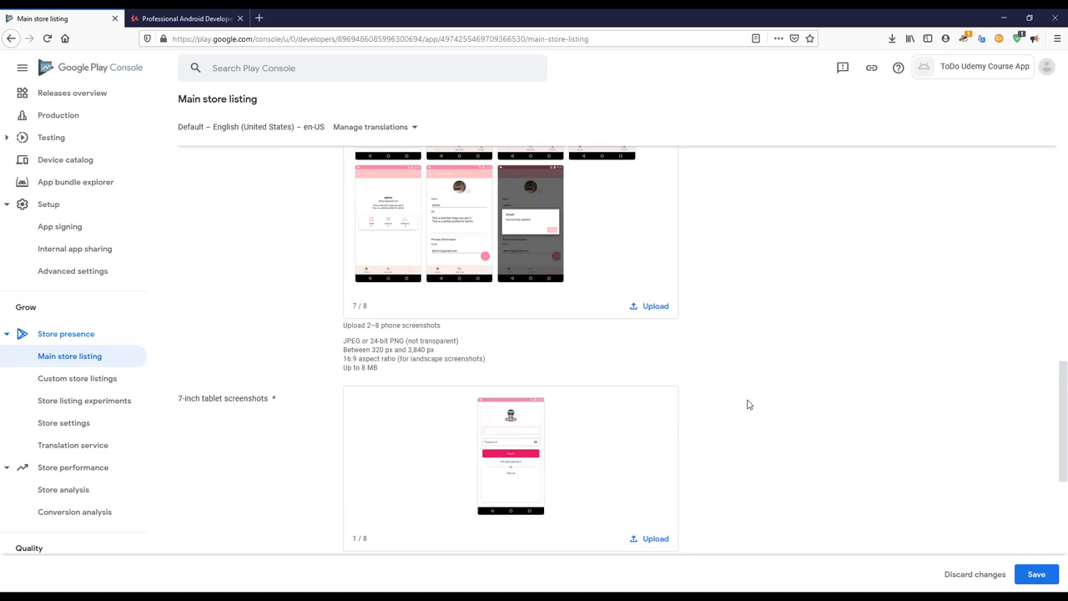
scroll(749, 403, "up", 10)
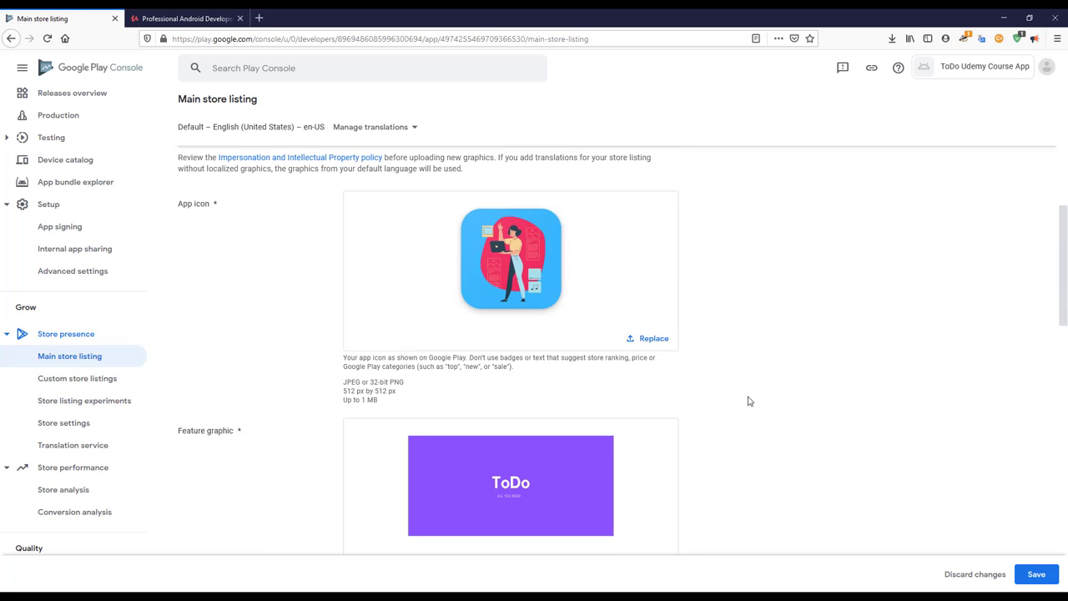
scroll(748, 402, "down", 10)
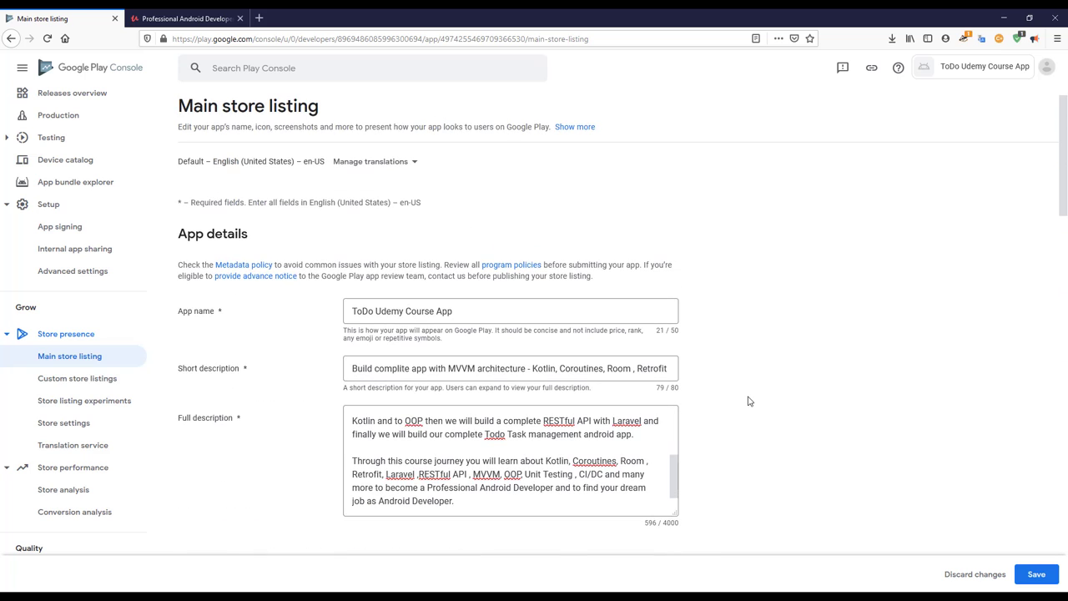
scroll(748, 400, "down", 6)
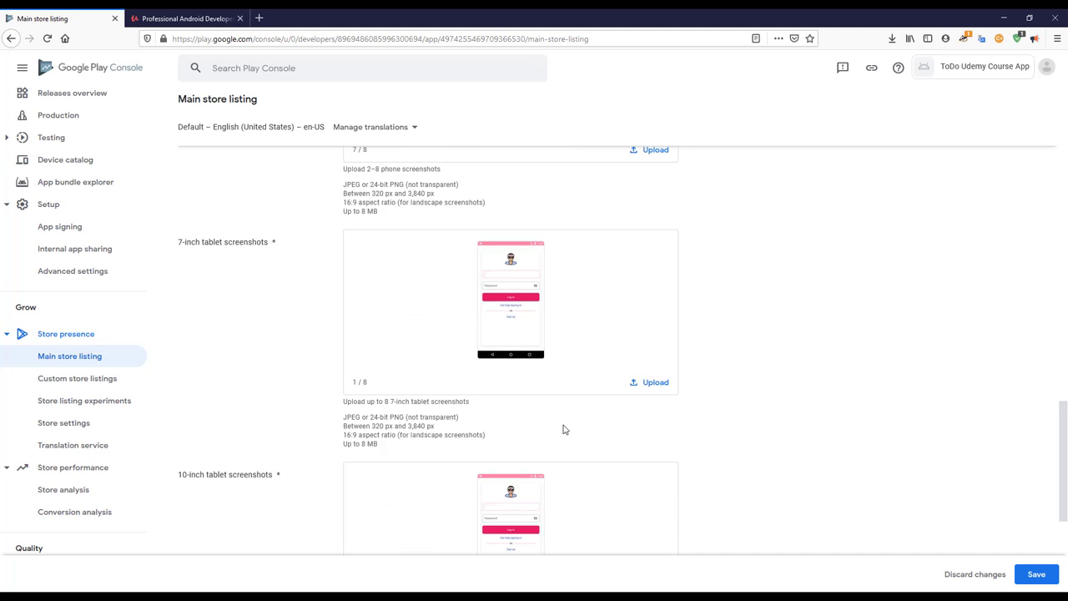
scroll(564, 429, "down", 3)
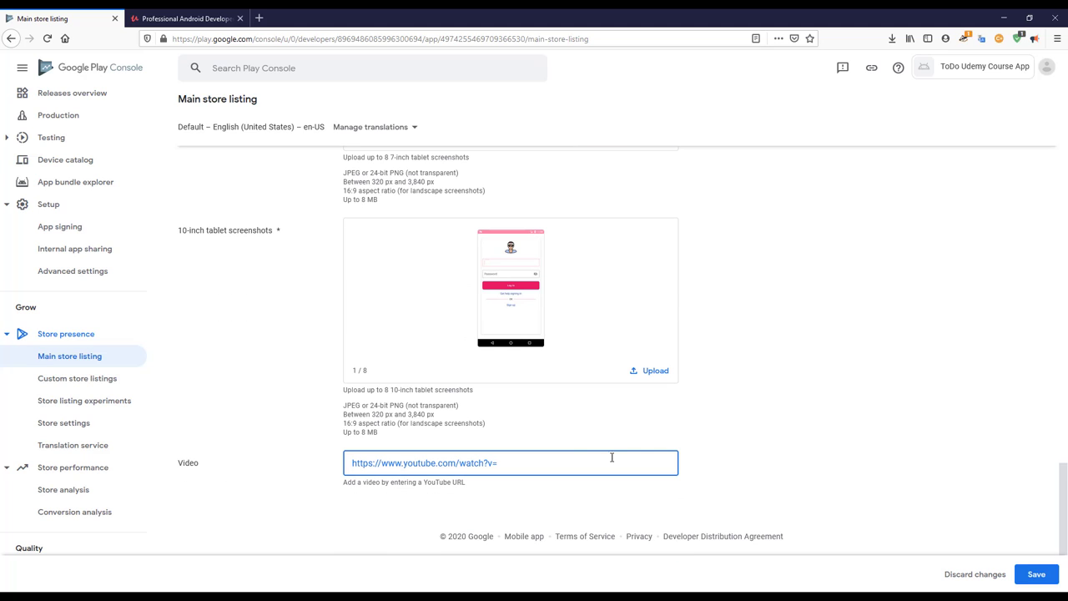
left_click(1037, 574)
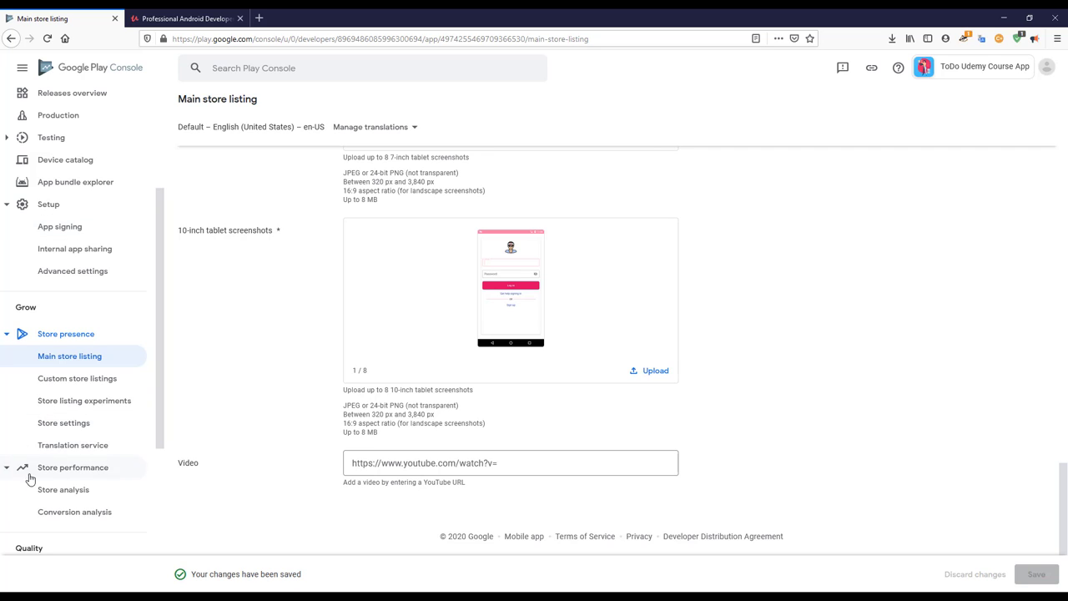
- Go to the Store settings page and set the app's category to Tools
left_click(60, 427)
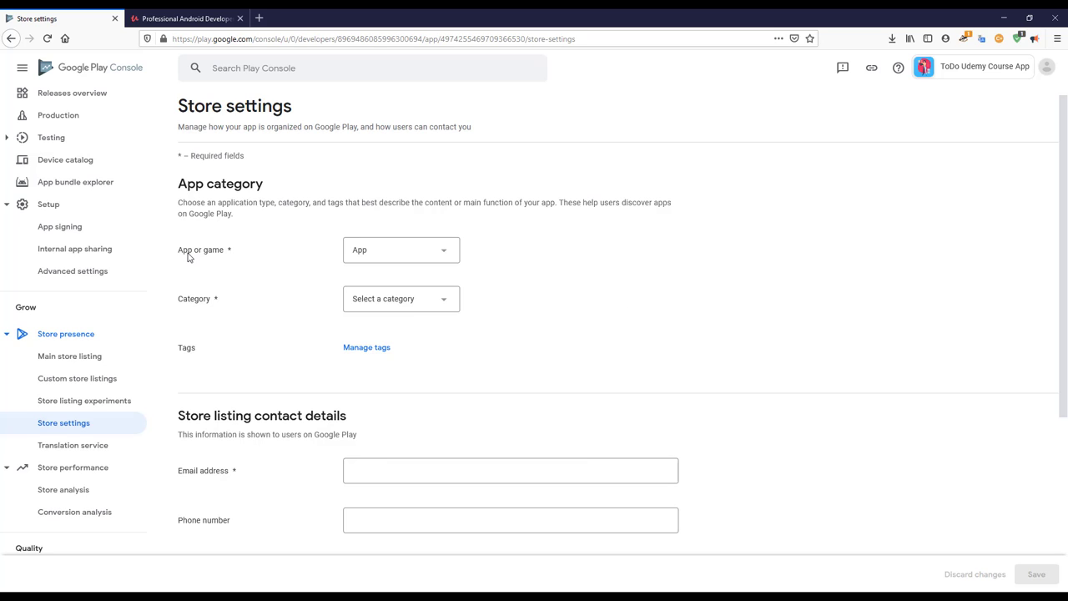
left_click(395, 299)
scroll(434, 357, "down", 5)
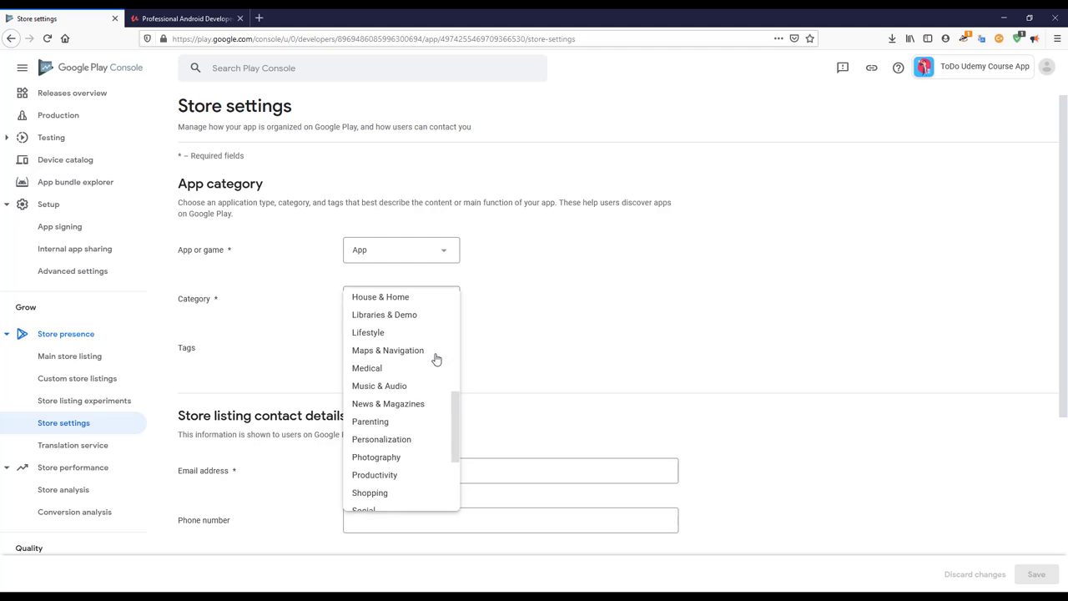
left_click(372, 441)
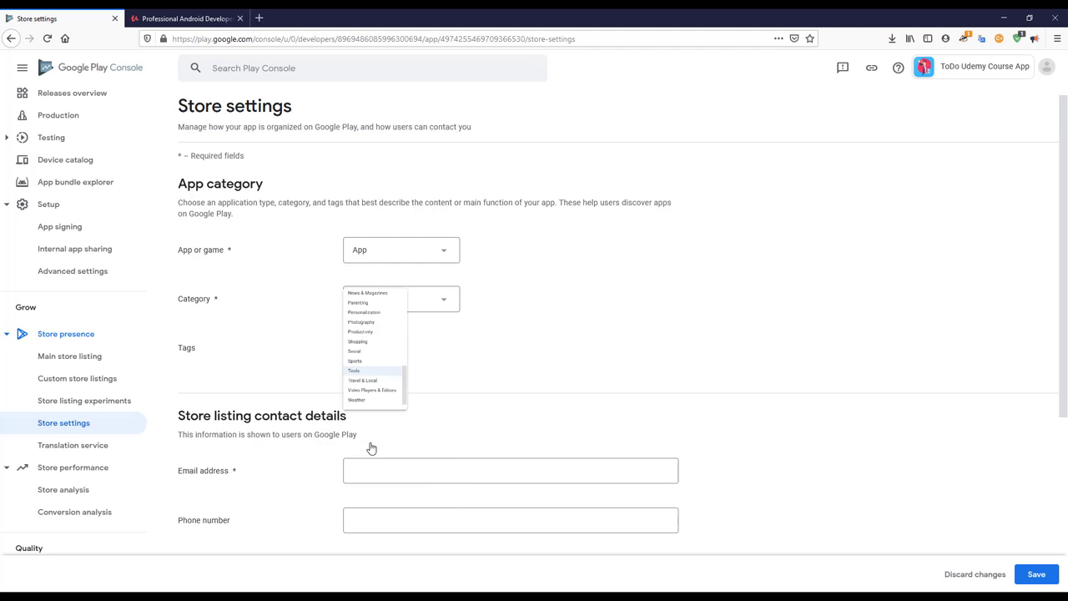
scroll(548, 291, "down", 3)
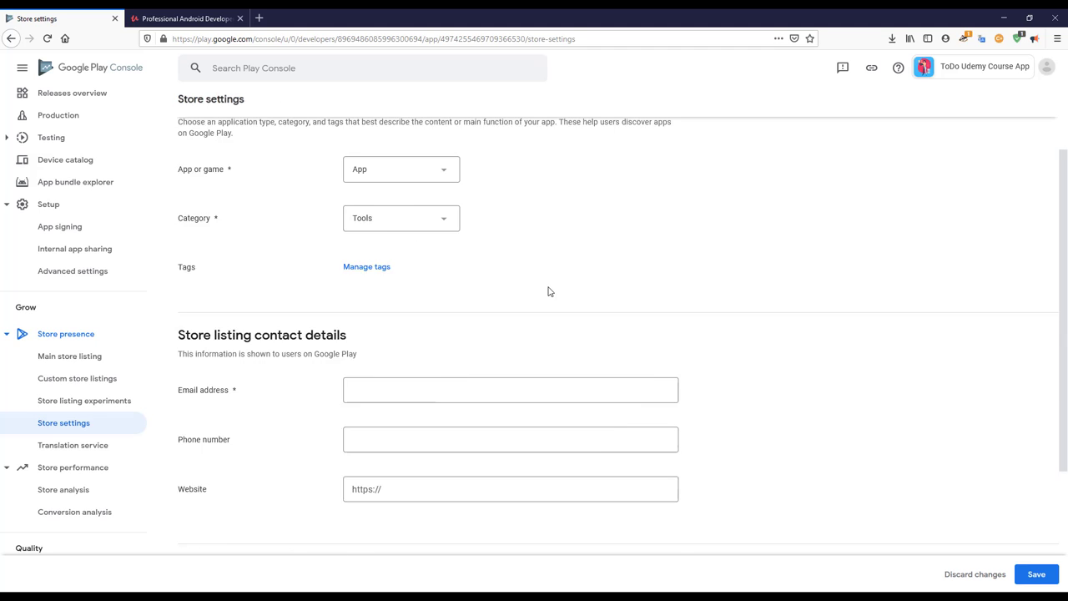
- Enter the contact email address in the store listing contact details, leaving the phone number and website unfilled
left_click(398, 363)
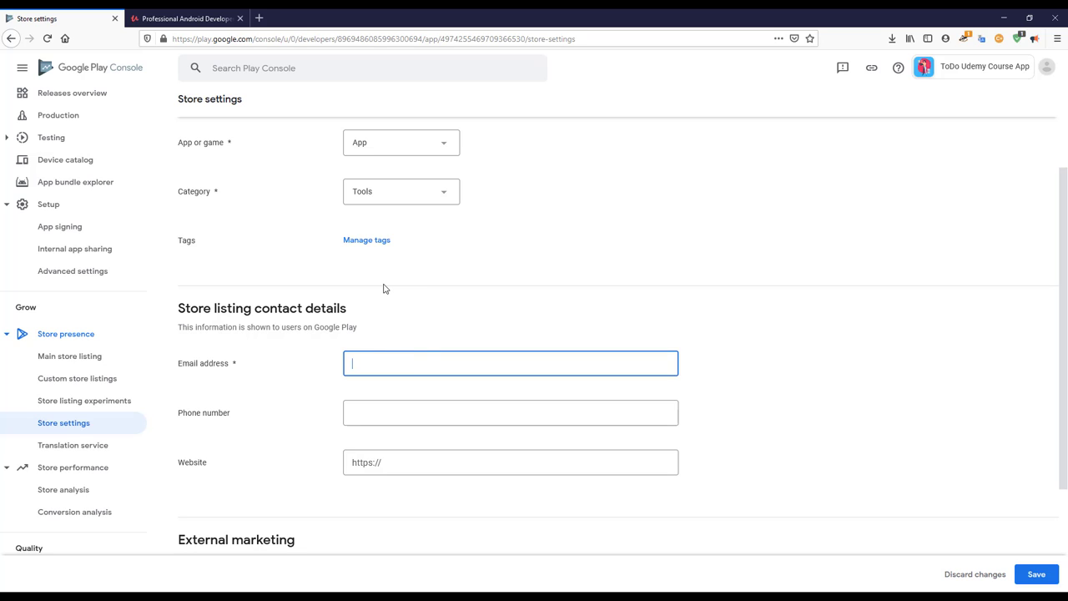
key("ctrl+v")
left_click(380, 411)
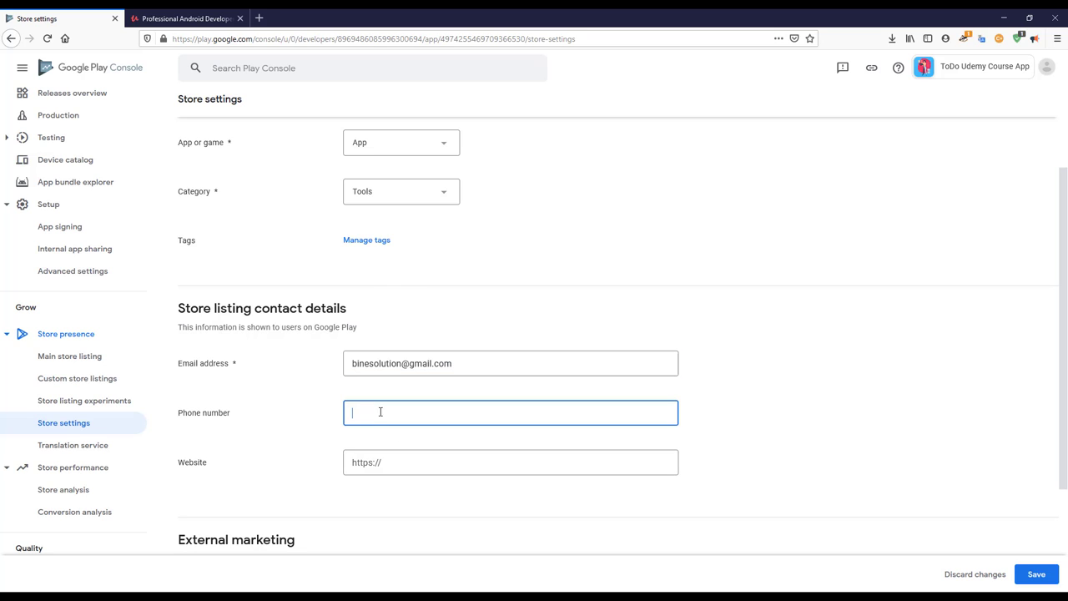
left_click(392, 463)
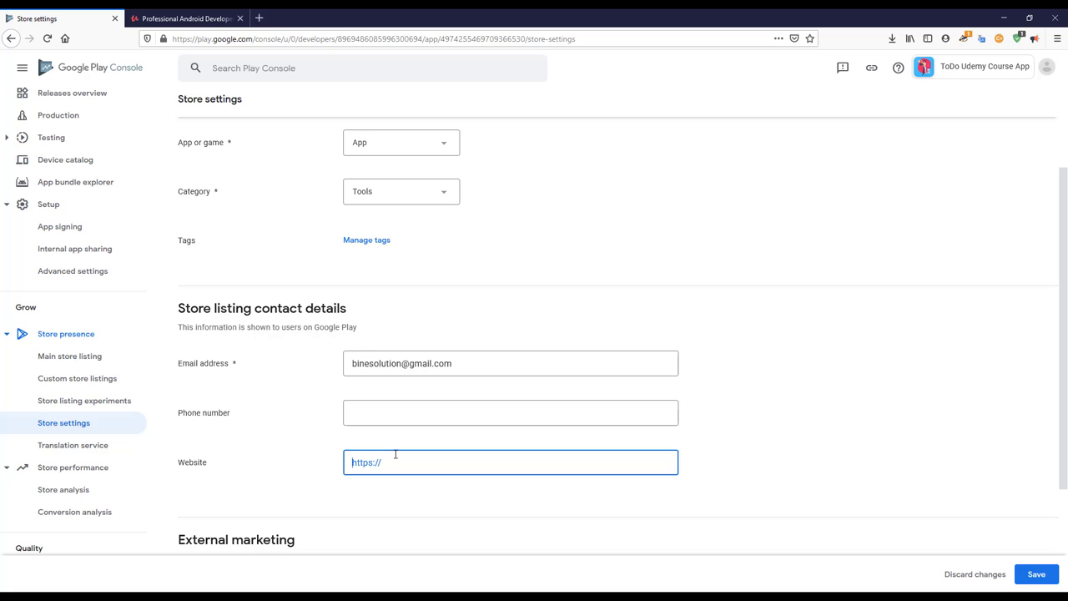
scroll(403, 451, "down", 1)
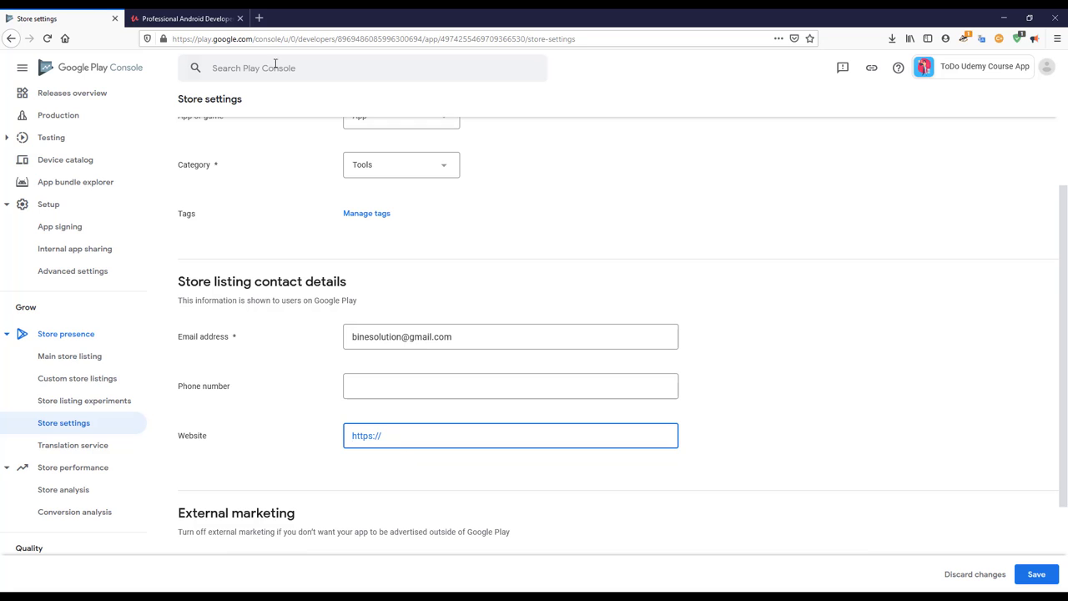
- Switch to the Udemy course page, look through the course's settings, and return to the Play Console store settings
left_click(185, 19)
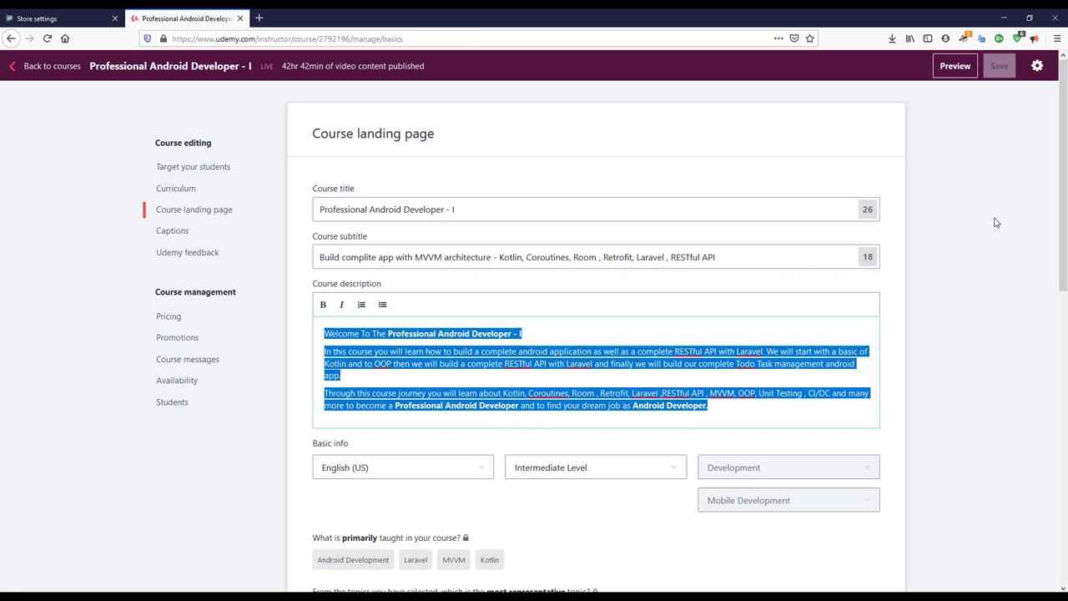
left_click(1038, 71)
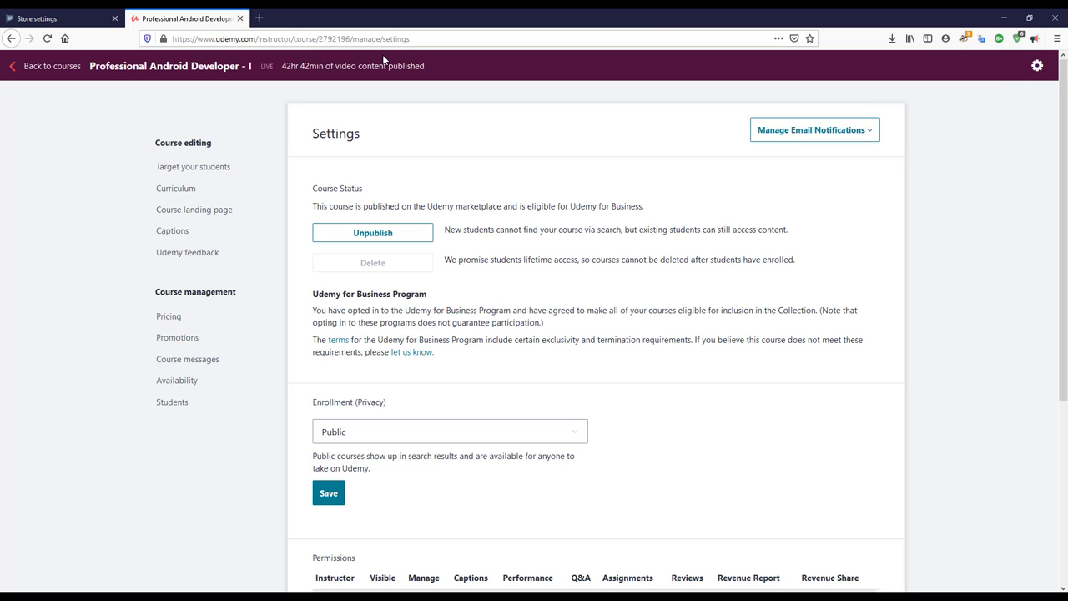
scroll(503, 145, "down", 5)
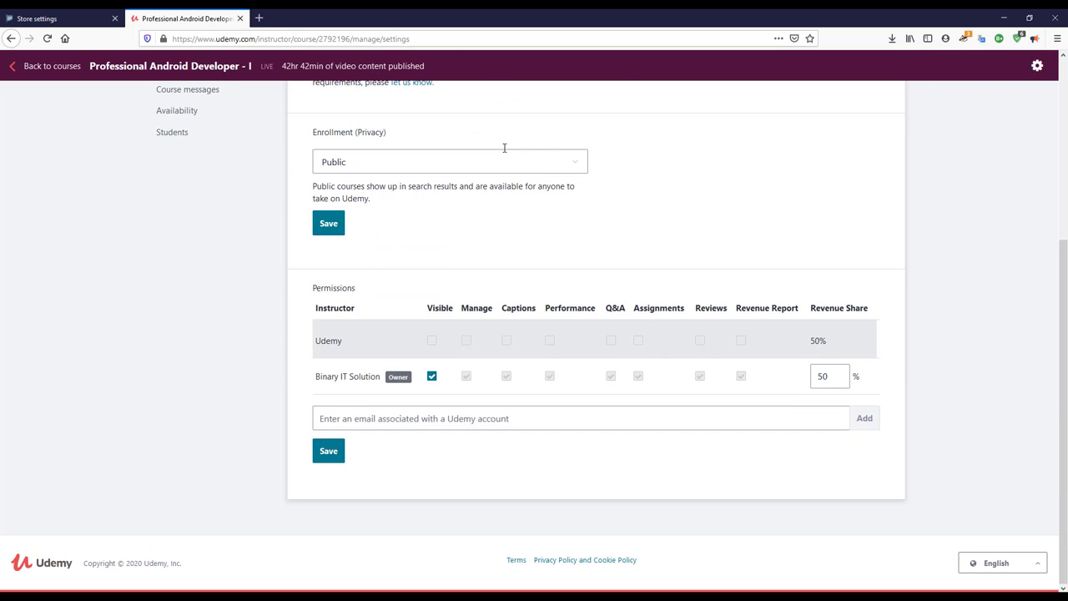
scroll(503, 153, "up", 5)
left_click(33, 18)
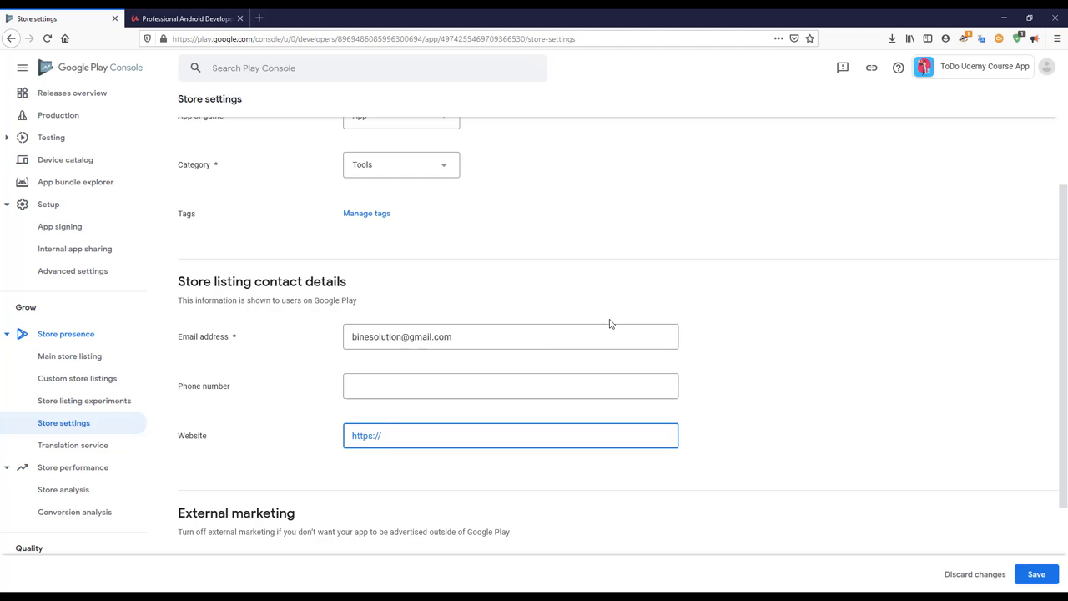
- Keep advertising outside of Google Play enabled and save the store settings
scroll(483, 430, "down", 2)
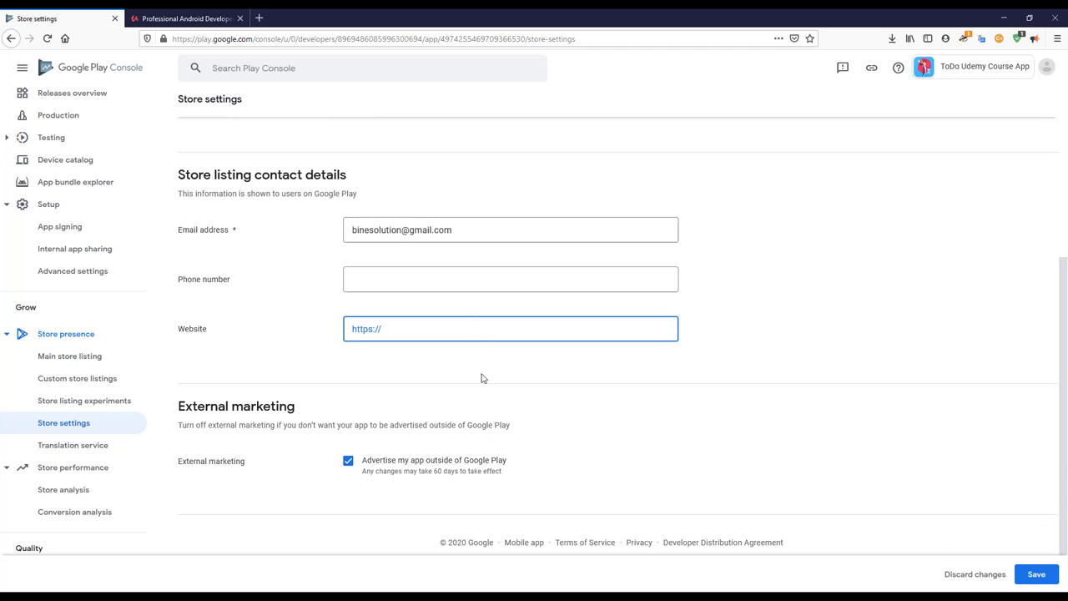
left_click(1033, 576)
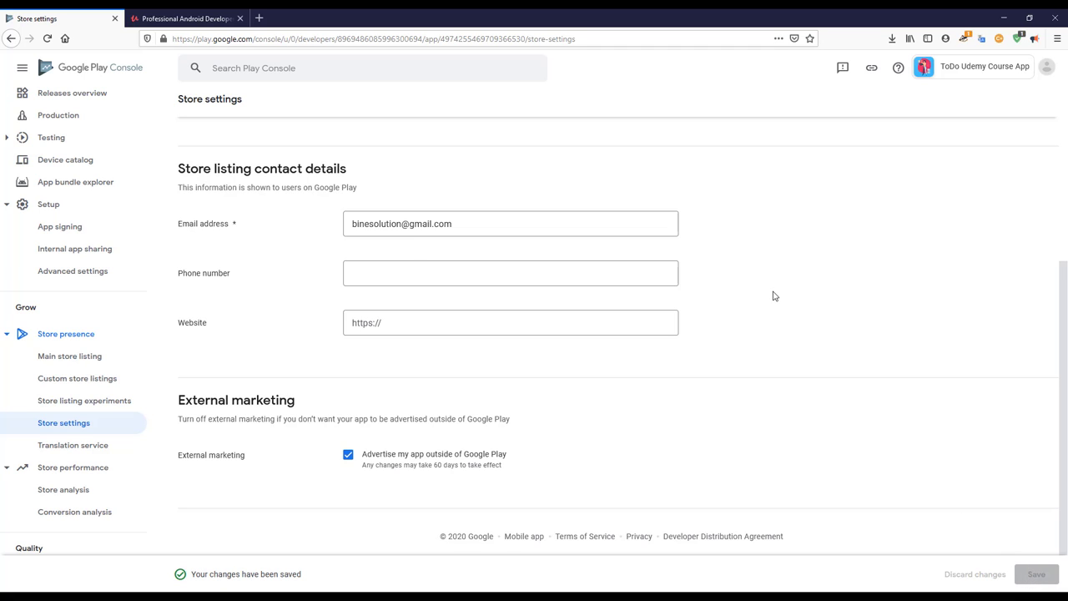
scroll(773, 295, "up", 5)
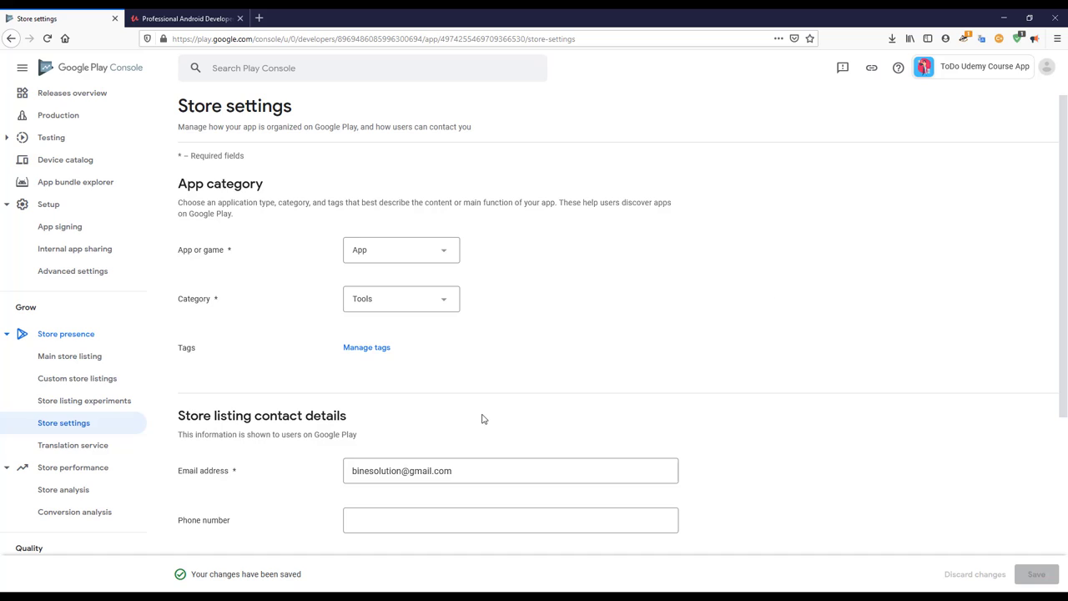